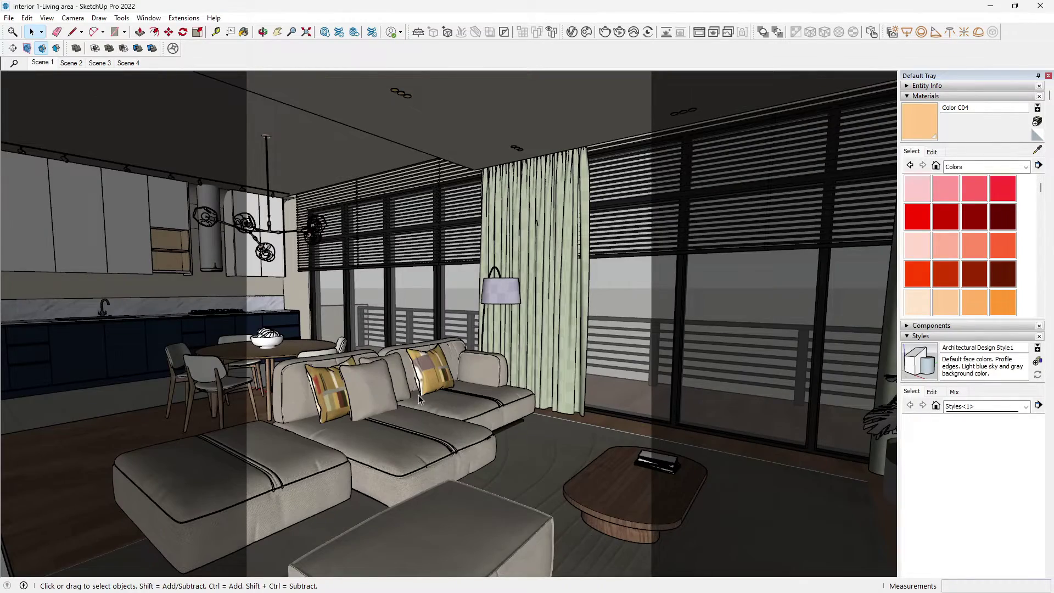
pyautogui.moveTo(430, 451); pyautogui.dragTo(364, 436, button='middle')
pyautogui.tripleClick(368, 433)
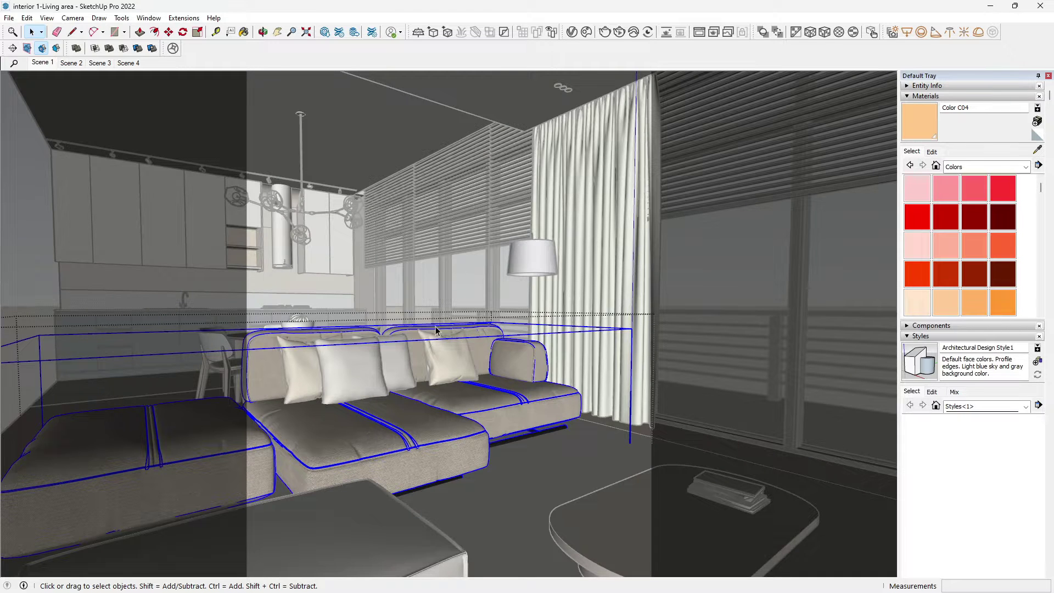
pyautogui.click(450, 215)
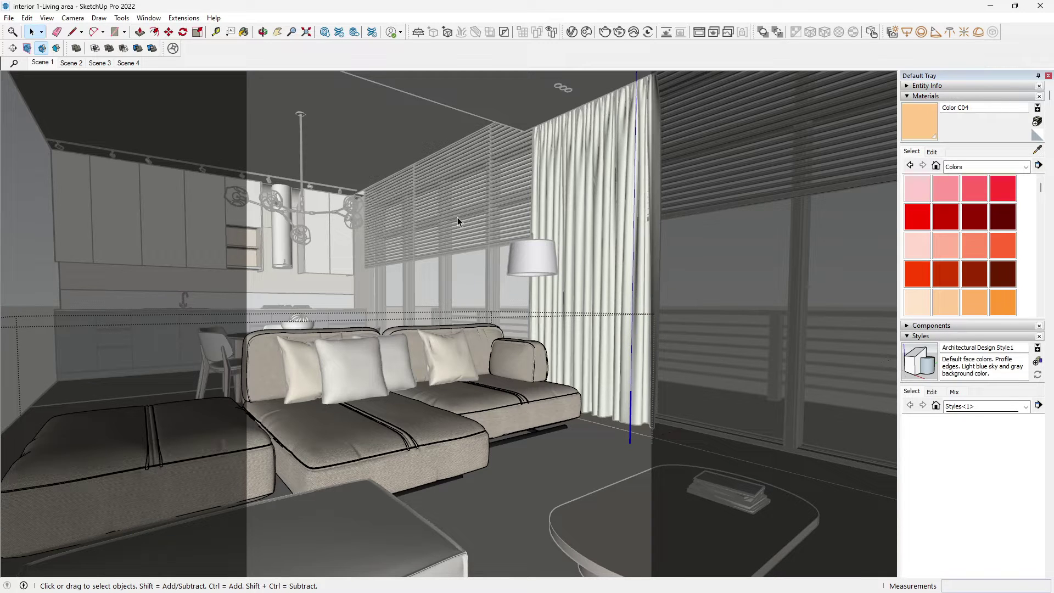
pyautogui.click(658, 284)
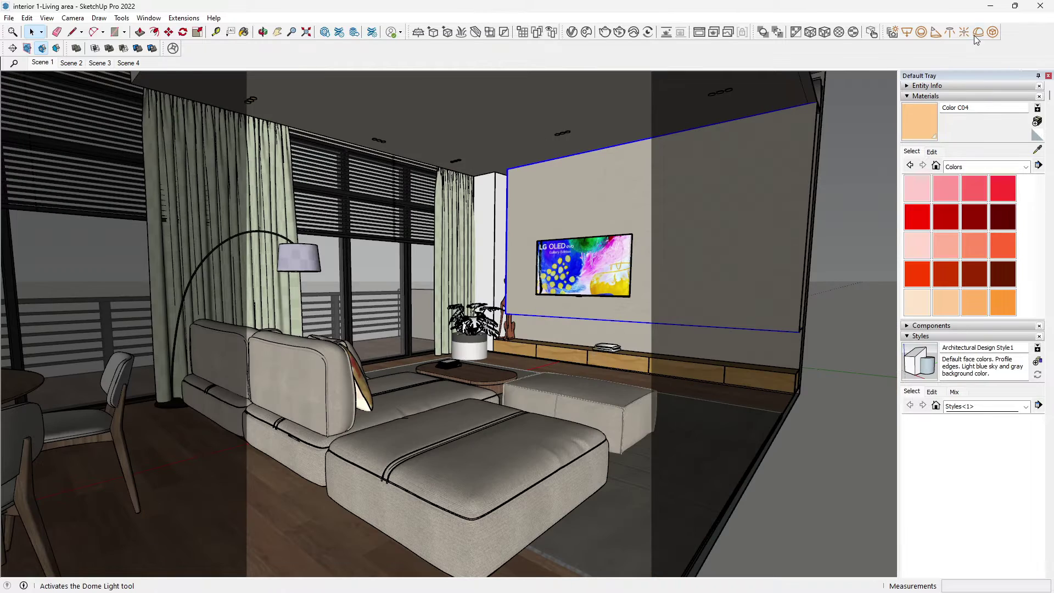
# Place a dome light on the balcony floor outside the windows and open its settings in the V-Ray Asset Editor.
pyautogui.click(976, 37)
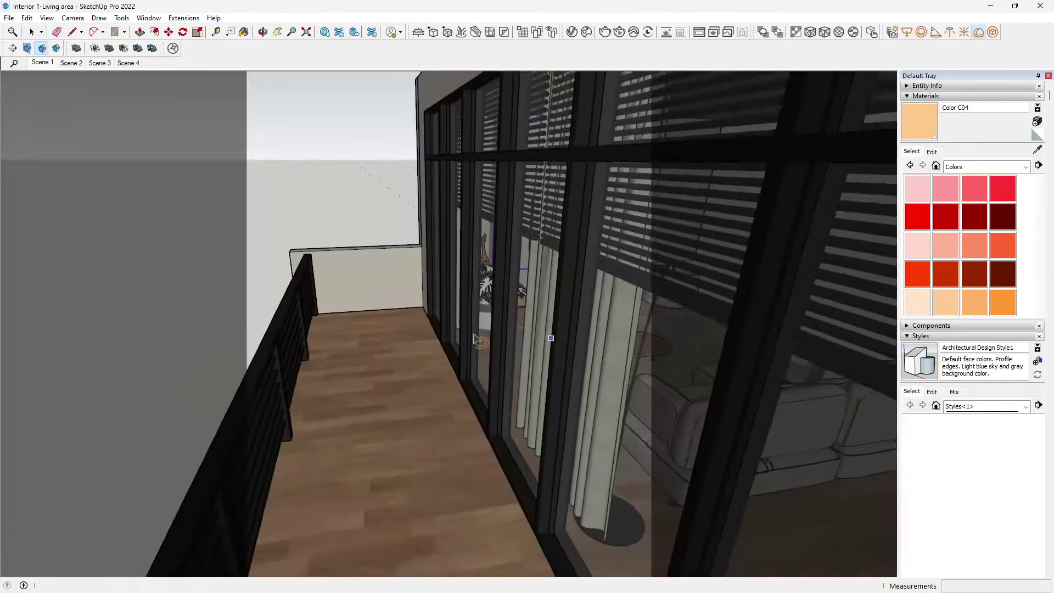
pyautogui.moveTo(351, 516); pyautogui.dragTo(399, 363, button='middle')
pyautogui.click(665, 35)
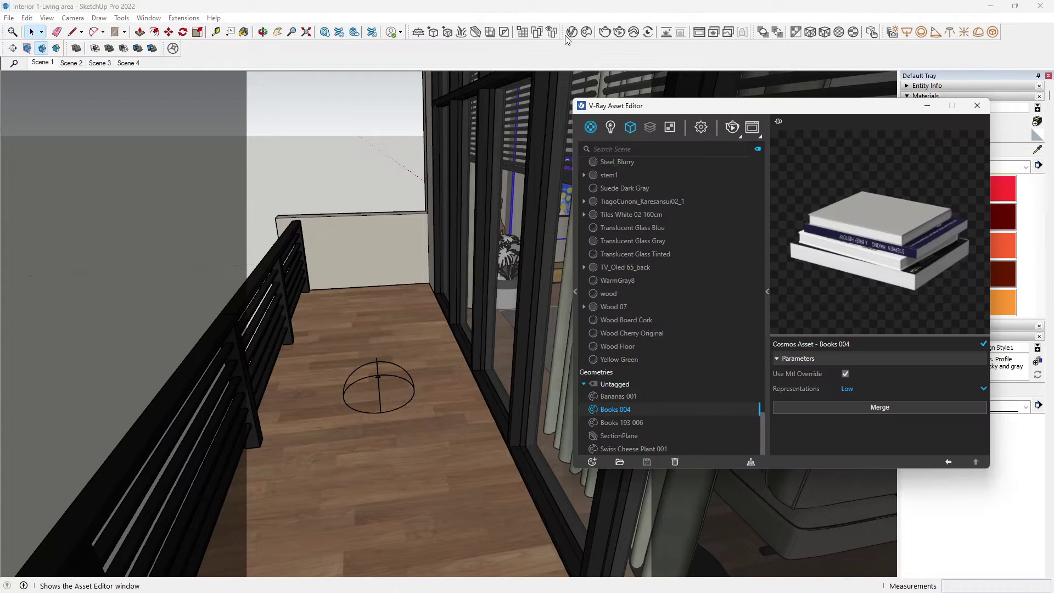
pyautogui.click(460, 109)
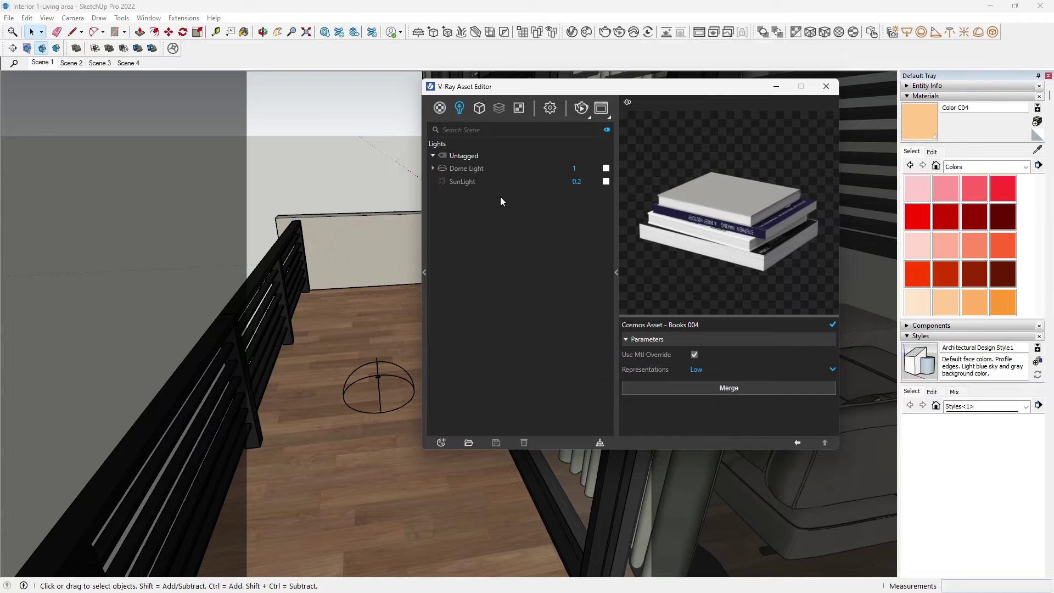
pyautogui.click(477, 169)
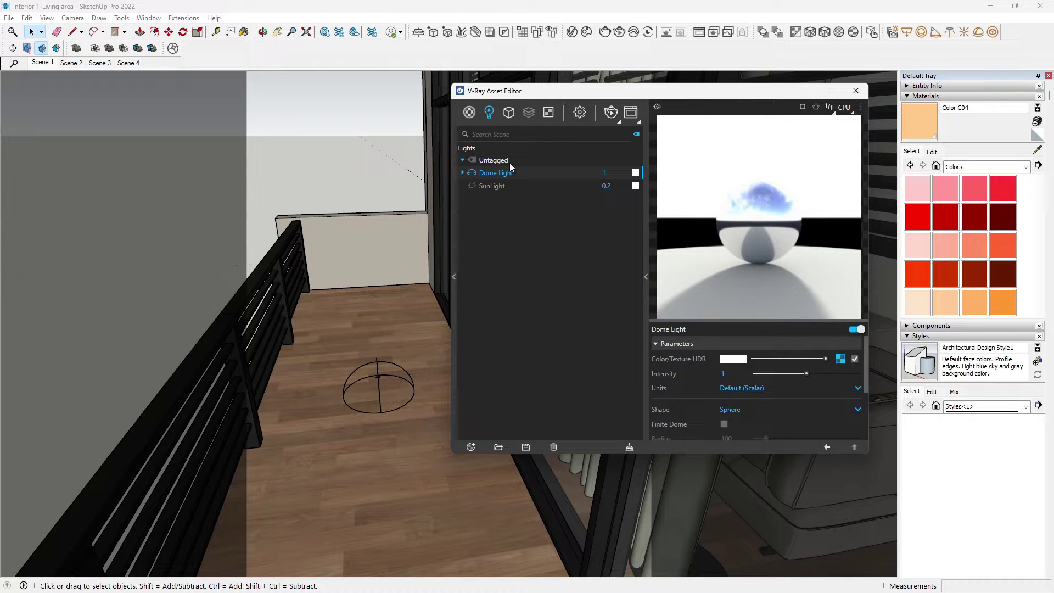
# Set the dome light's intensity to 30.
pyautogui.click(604, 172)
pyautogui.write('30')
pyautogui.press('Return')
# Load kloppenheim_01_2k from the HDRI folder as the dome light's texture image.
pyautogui.click(842, 359)
pyautogui.click(861, 359)
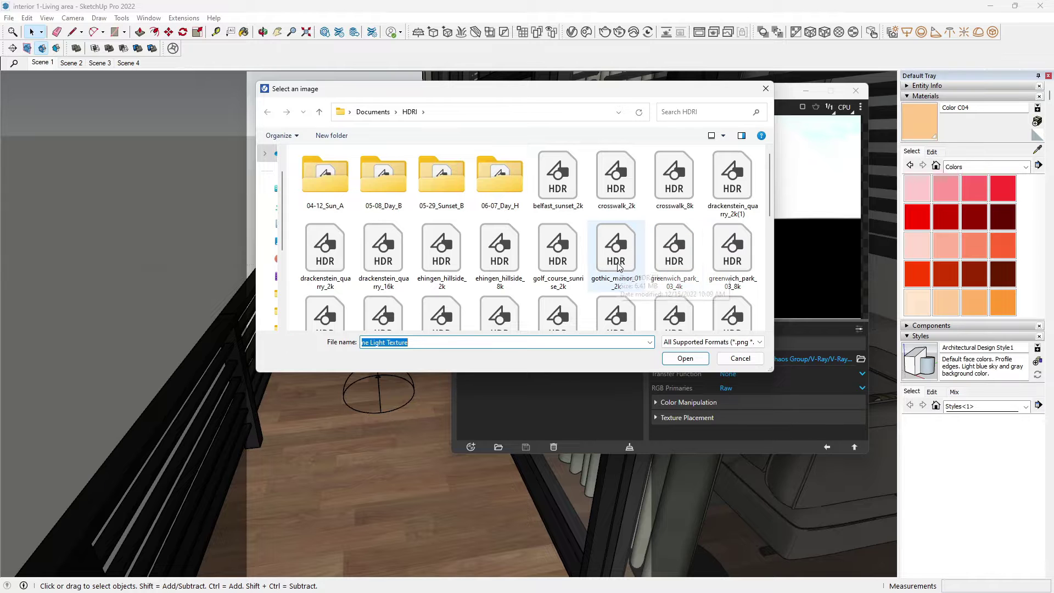
pyautogui.scroll(-3, 624, 274)
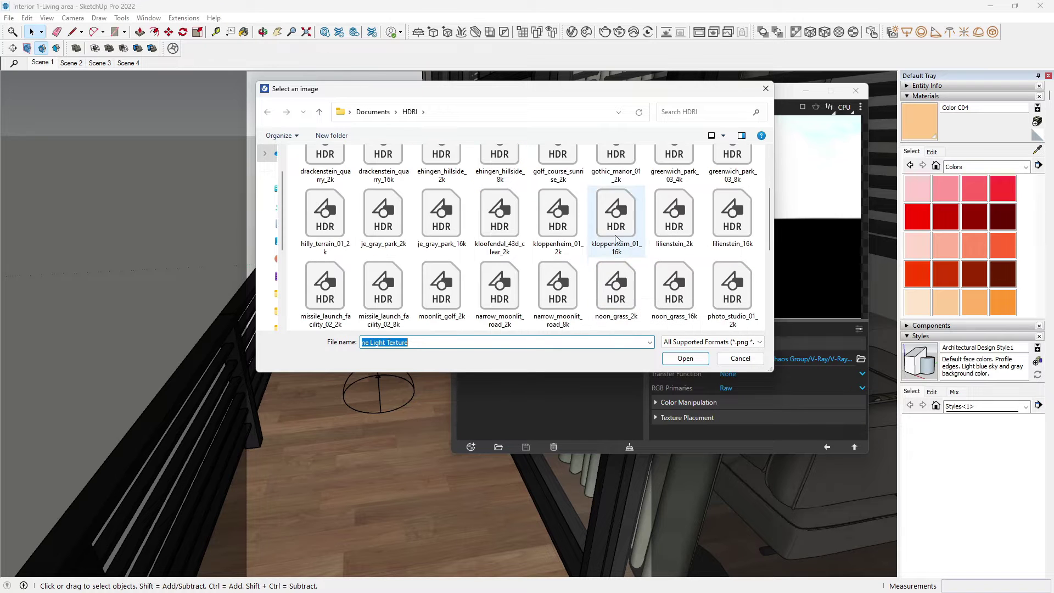
pyautogui.click(565, 230)
pyautogui.click(684, 358)
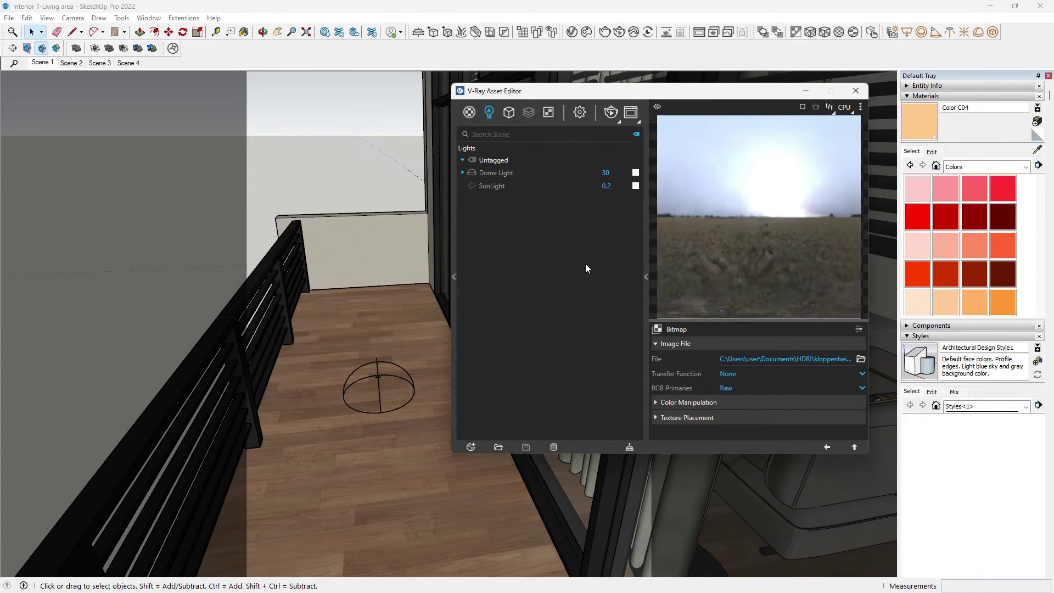
# Set the horizontal rotation (Rotate H) of the dome light's HDR texture to -309 in its texture placement.
pyautogui.click(720, 418)
pyautogui.moveTo(865, 354); pyautogui.dragTo(861, 390)
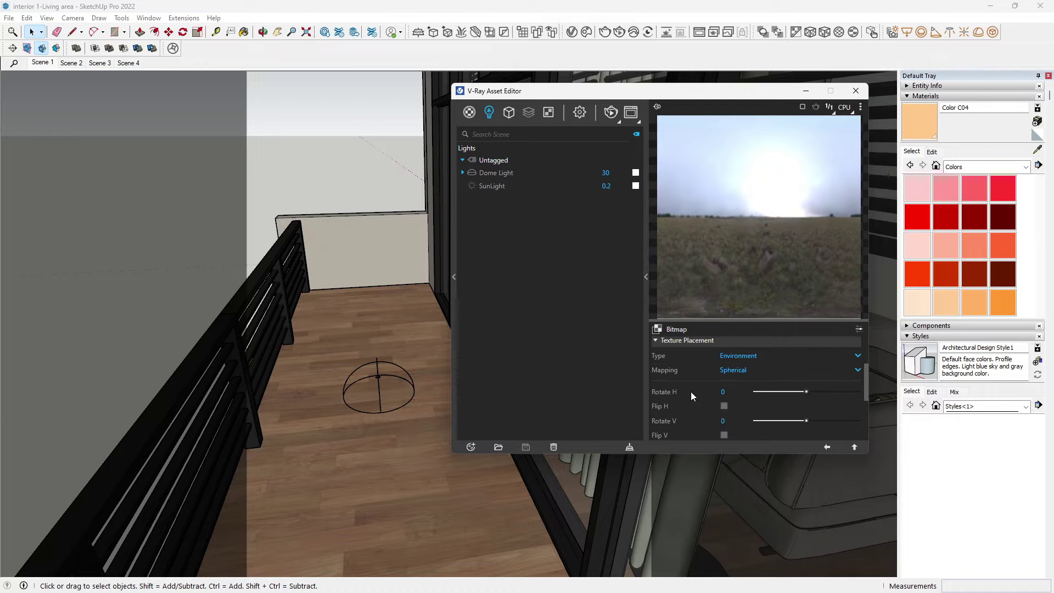
pyautogui.click(732, 395)
pyautogui.write('-309')
pyautogui.press('Return')
# Examine the living room test render, checking the daylight from the window and the brightness of the interior.
pyautogui.scroll(6, 372, 263)
pyautogui.scroll(-6, 373, 263)
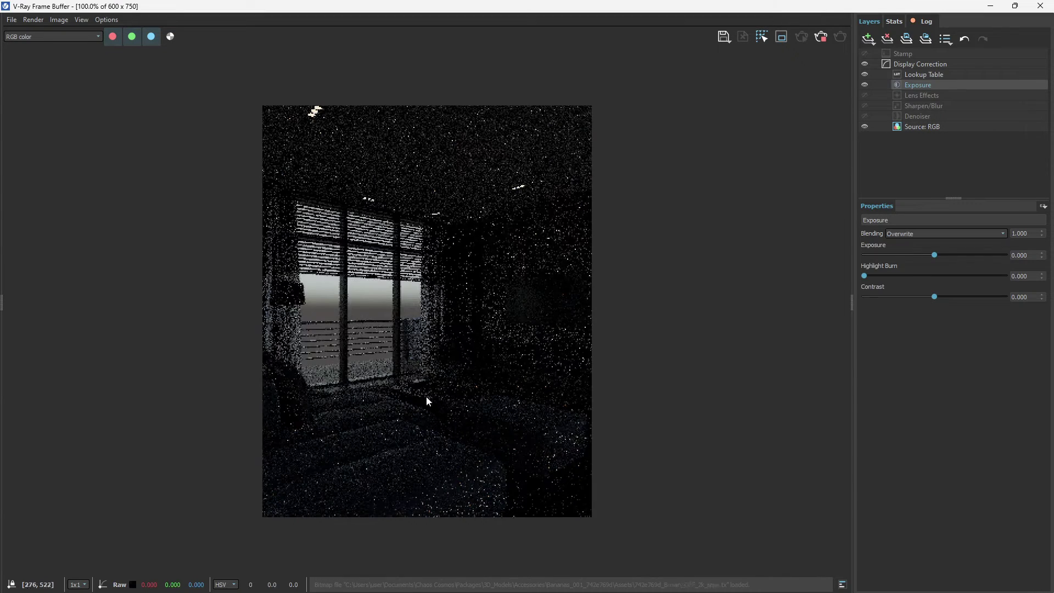
pyautogui.scroll(1, 423, 417)
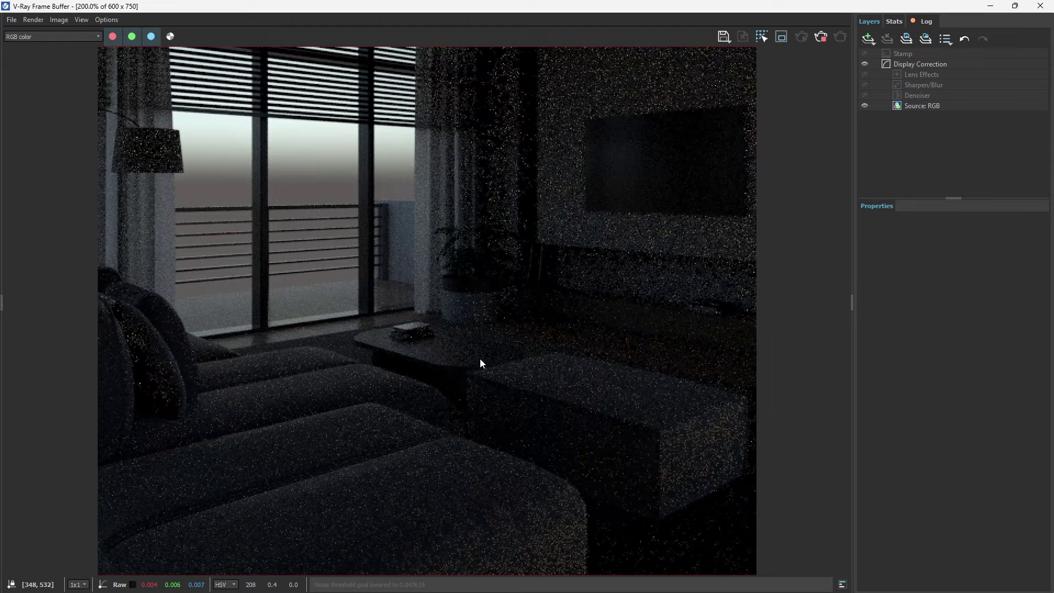
pyautogui.scroll(-1, 450, 367)
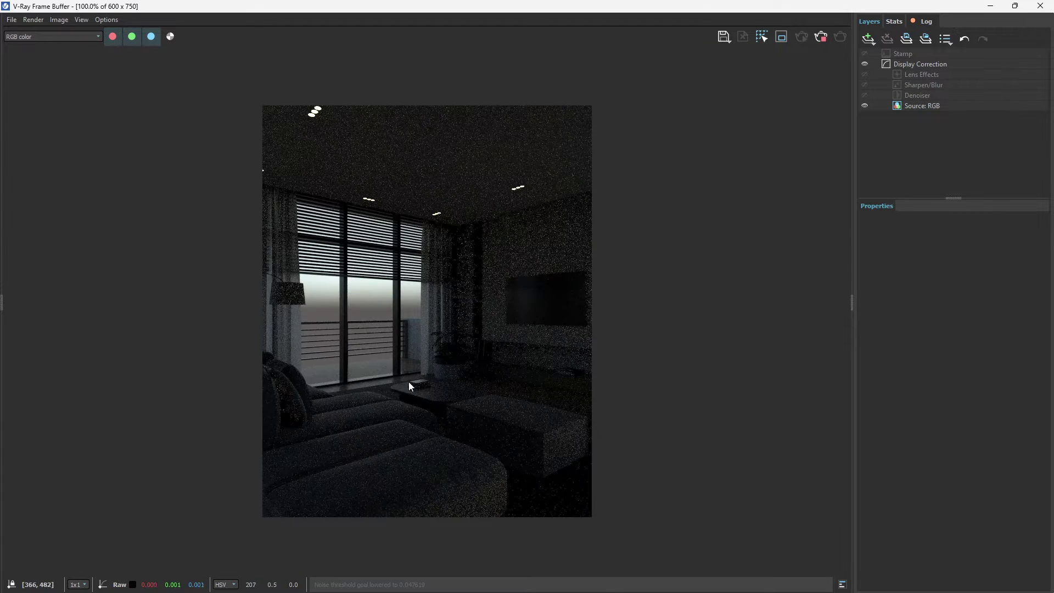
pyautogui.scroll(1, 409, 424)
pyautogui.scroll(-1, 416, 375)
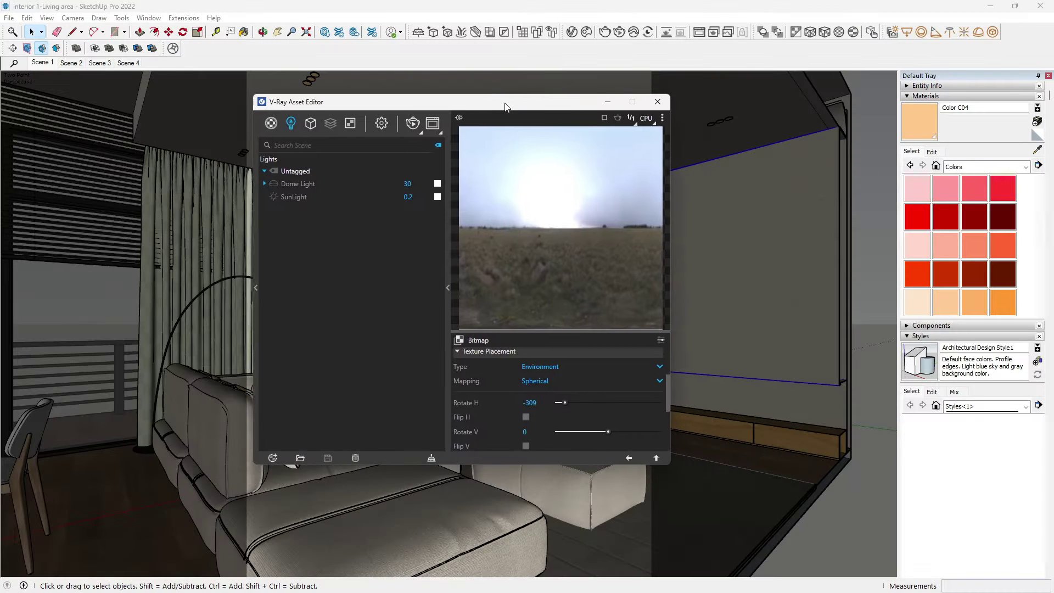
# Render the living room again with V-Ray and check the background outside the window.
pyautogui.moveTo(505, 106); pyautogui.dragTo(502, 105)
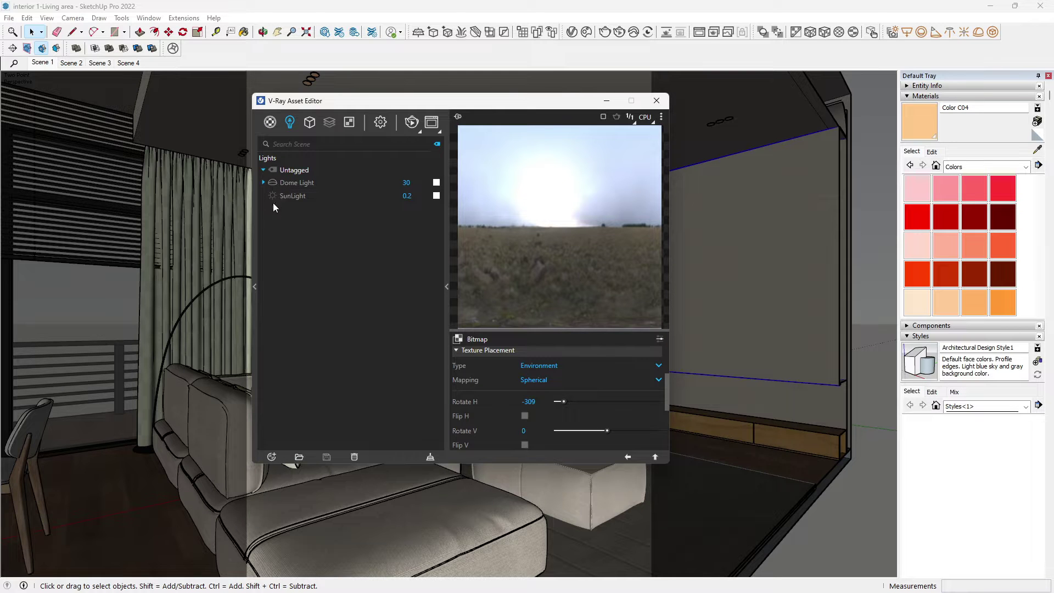
pyautogui.click(604, 32)
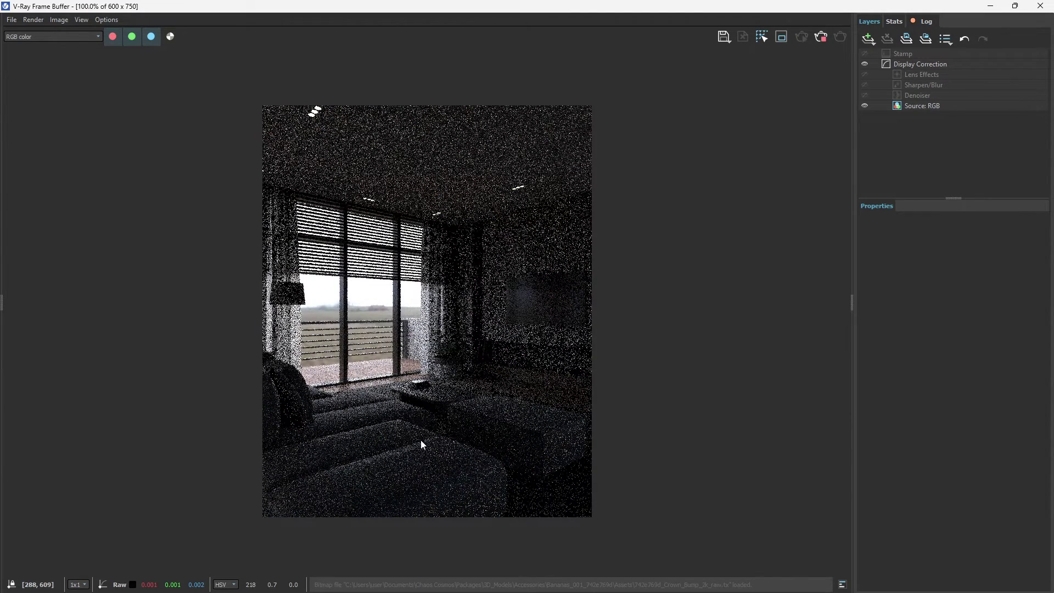
pyautogui.scroll(1, 423, 438)
pyautogui.scroll(-1, 424, 370)
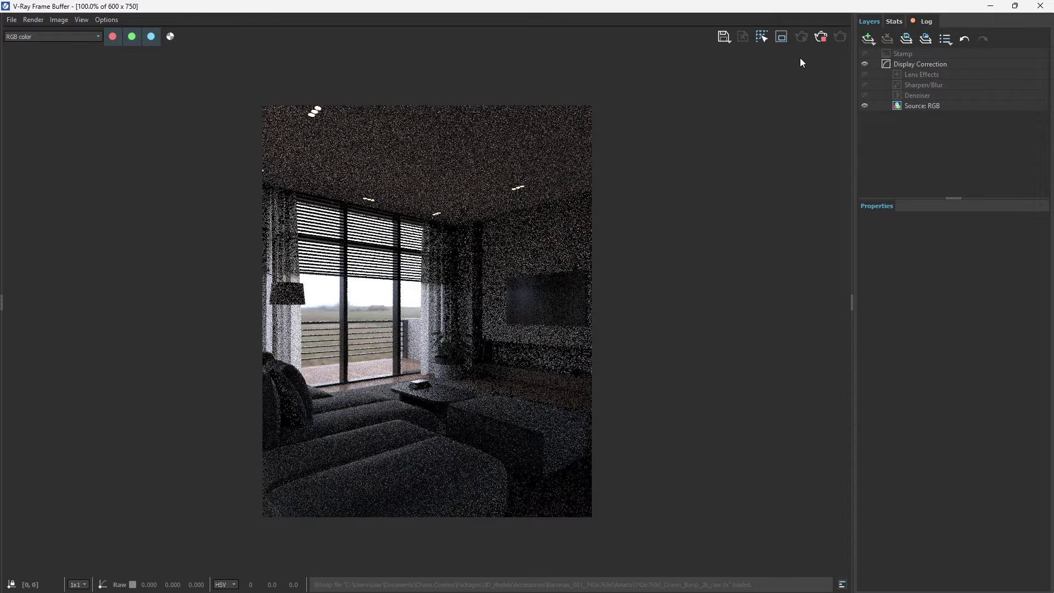
# Add an Exposure correction layer to the render with Highlight Burn at 0.602 and Exposure at 0.938.
pyautogui.click(869, 42)
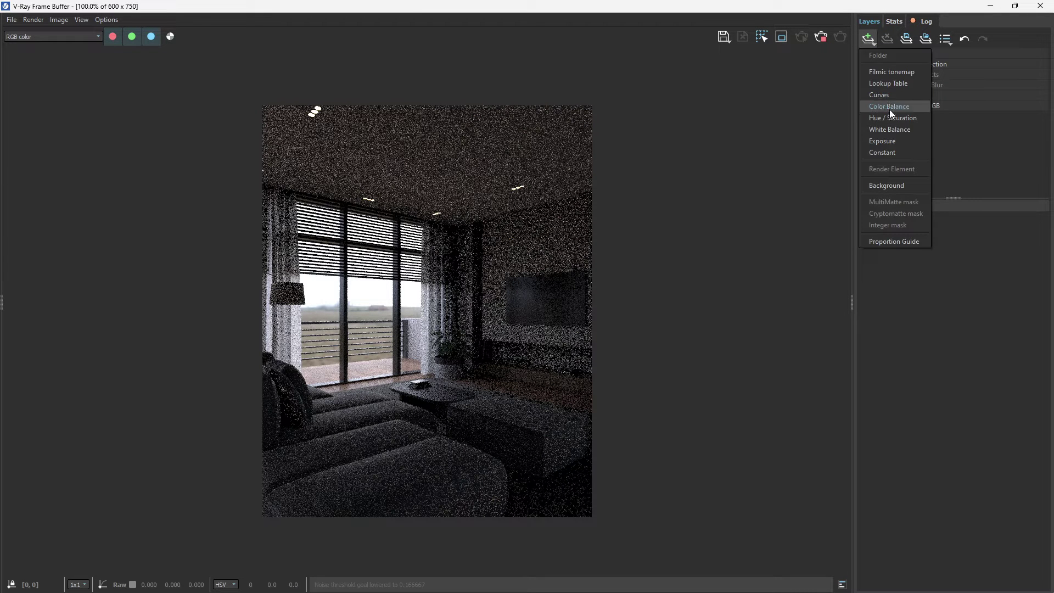
pyautogui.click(892, 142)
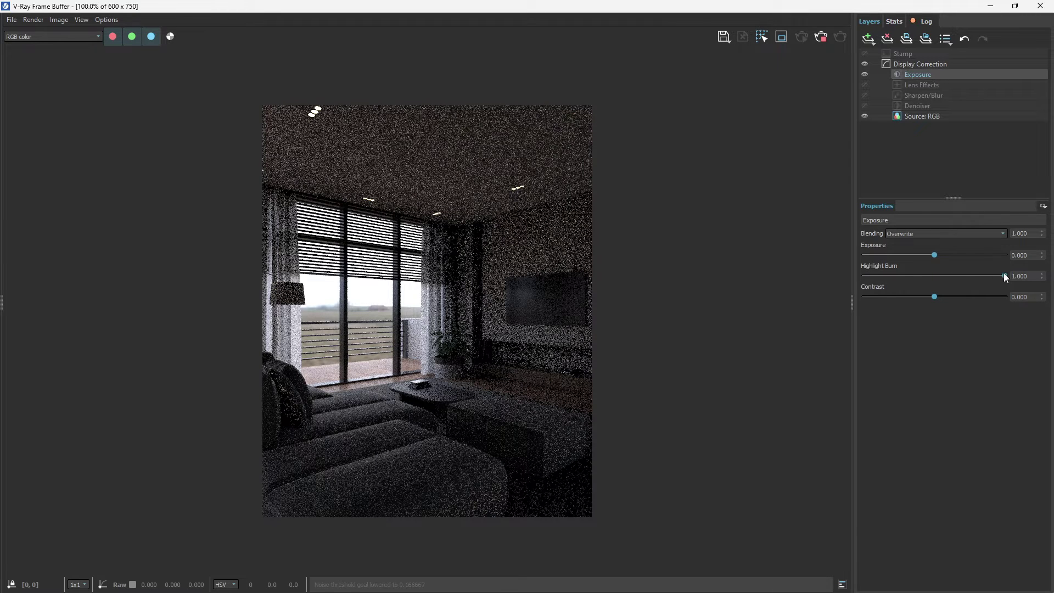
pyautogui.moveTo(1005, 276)
pyautogui.mouseDown()
pyautogui.moveTo(931, 276)
pyautogui.moveTo(949, 276)
pyautogui.mouseUp()
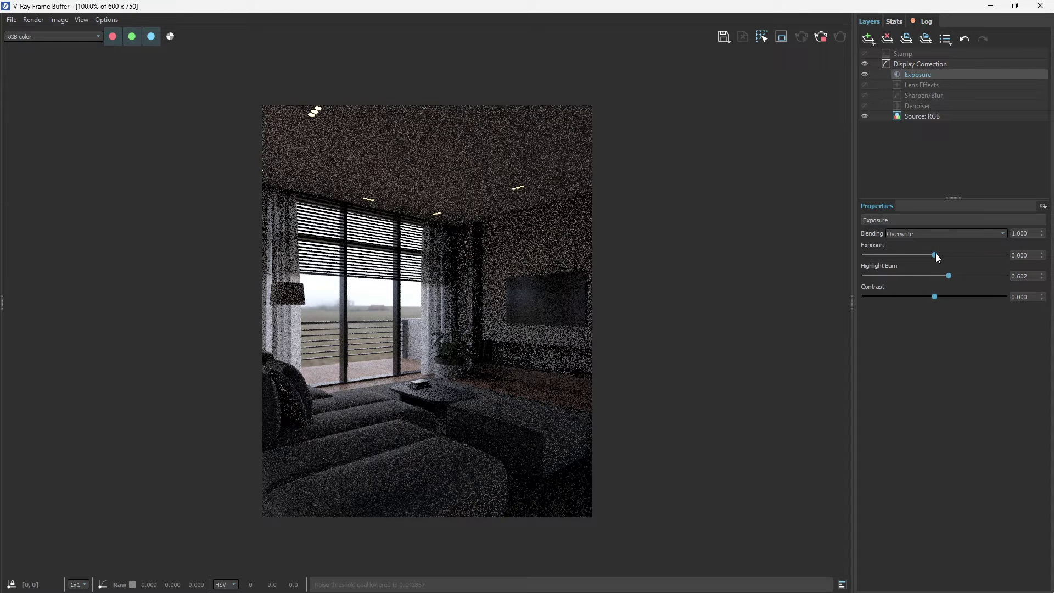
pyautogui.moveTo(934, 255); pyautogui.dragTo(950, 252)
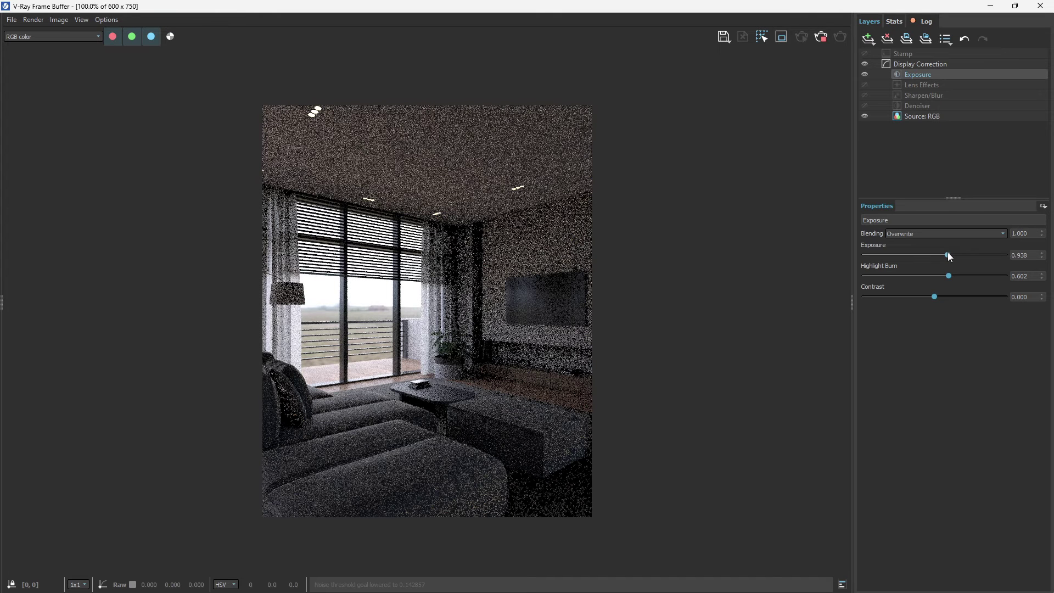
# Stop the render and examine the lighting and noise on the sofa, coffee table, TV wall and ceiling.
pyautogui.click(822, 41)
pyautogui.scroll(1, 472, 282)
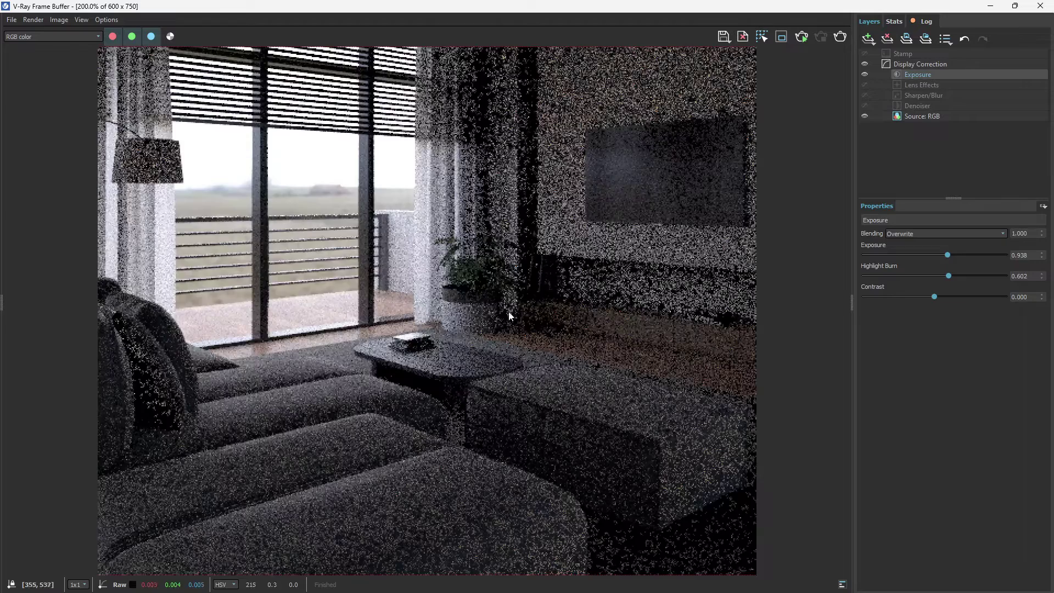
pyautogui.scroll(-1, 499, 358)
pyautogui.scroll(2, 518, 239)
pyautogui.scroll(-2, 504, 239)
pyautogui.scroll(1, 472, 351)
pyautogui.scroll(-3, 446, 461)
pyautogui.scroll(2, 446, 377)
pyautogui.scroll(2, 456, 467)
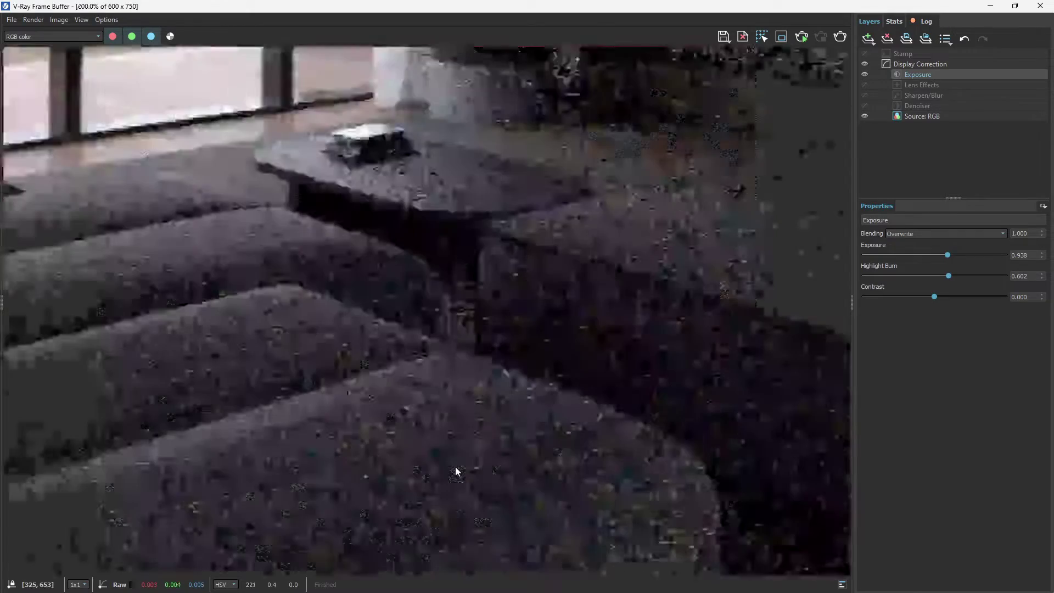
pyautogui.scroll(-1, 456, 463)
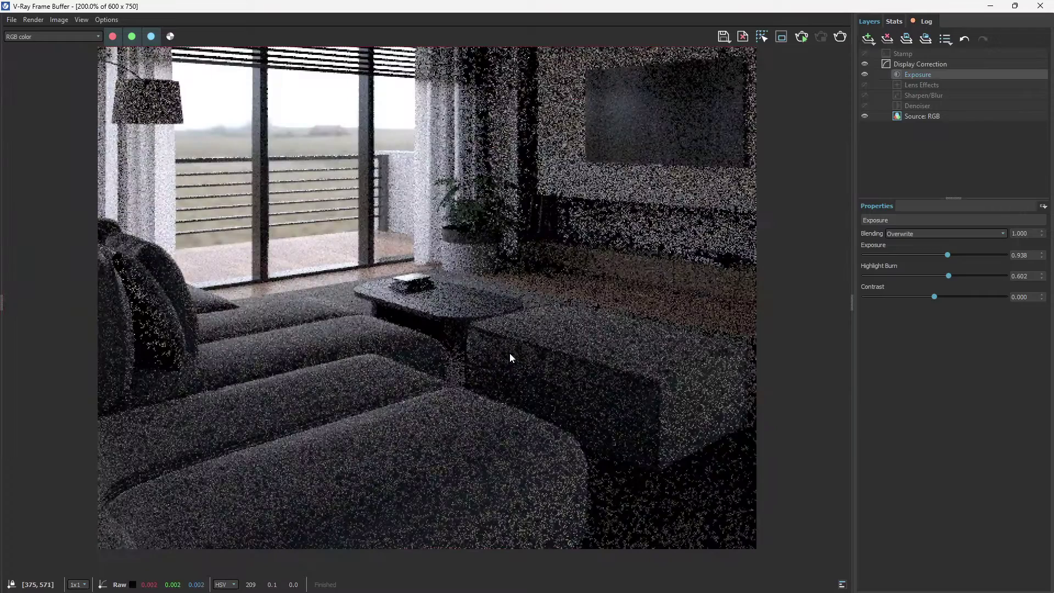
pyautogui.scroll(-1, 491, 358)
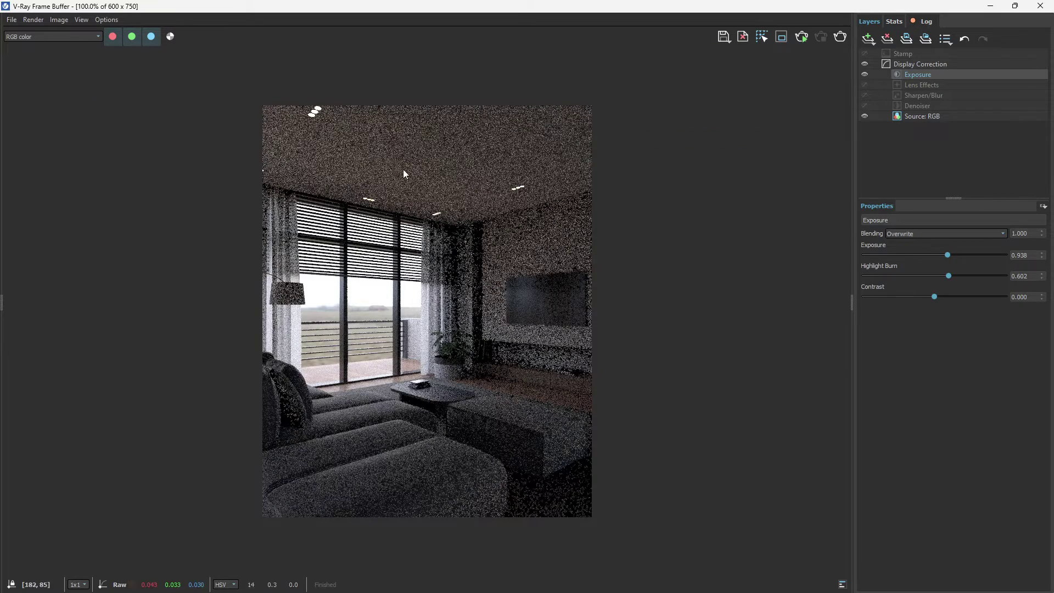
pyautogui.scroll(1, 546, 133)
pyautogui.scroll(-1, 546, 135)
pyautogui.scroll(-1, 226, 117)
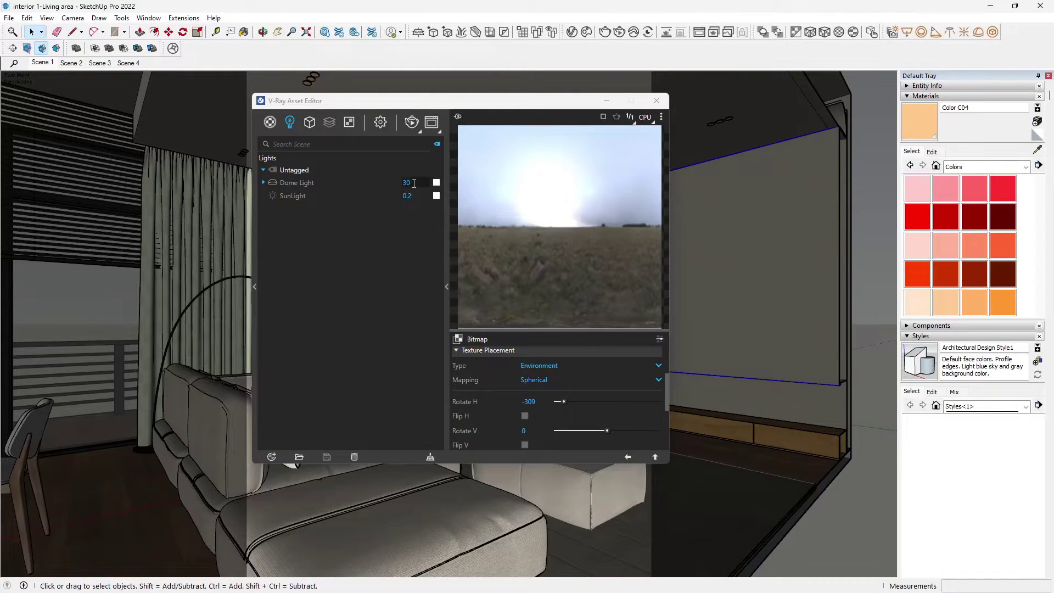
# Set the dome light's intensity to 80 and collapse its settings.
pyautogui.click(400, 183)
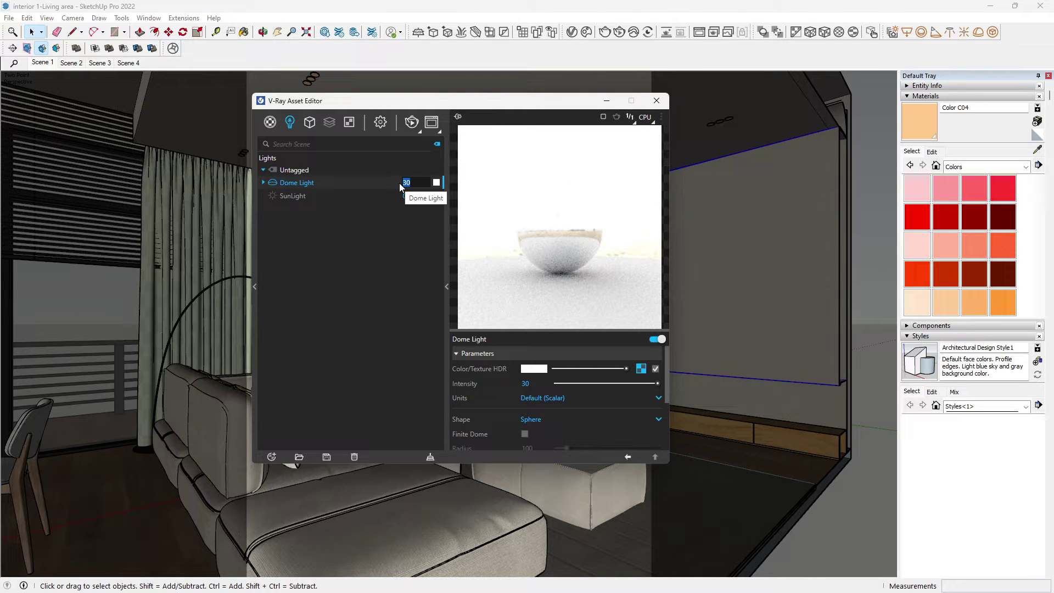
pyautogui.write('8')
pyautogui.click(447, 290)
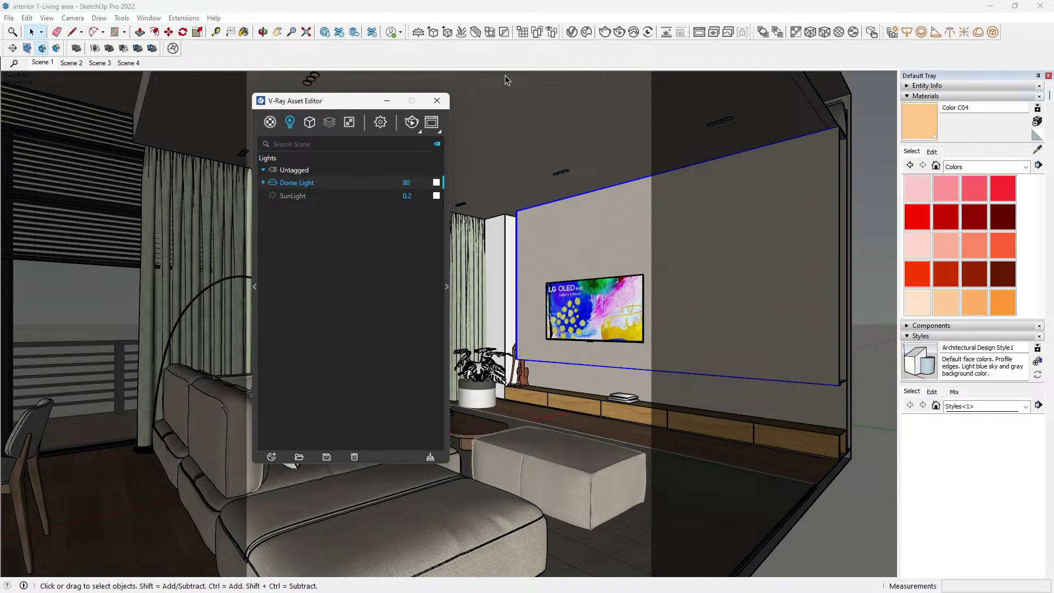
# Render the living room with the brighter dome light, inspect the window and furniture up close, and close the frame buffer.
pyautogui.click(620, 33)
pyautogui.scroll(1, 499, 350)
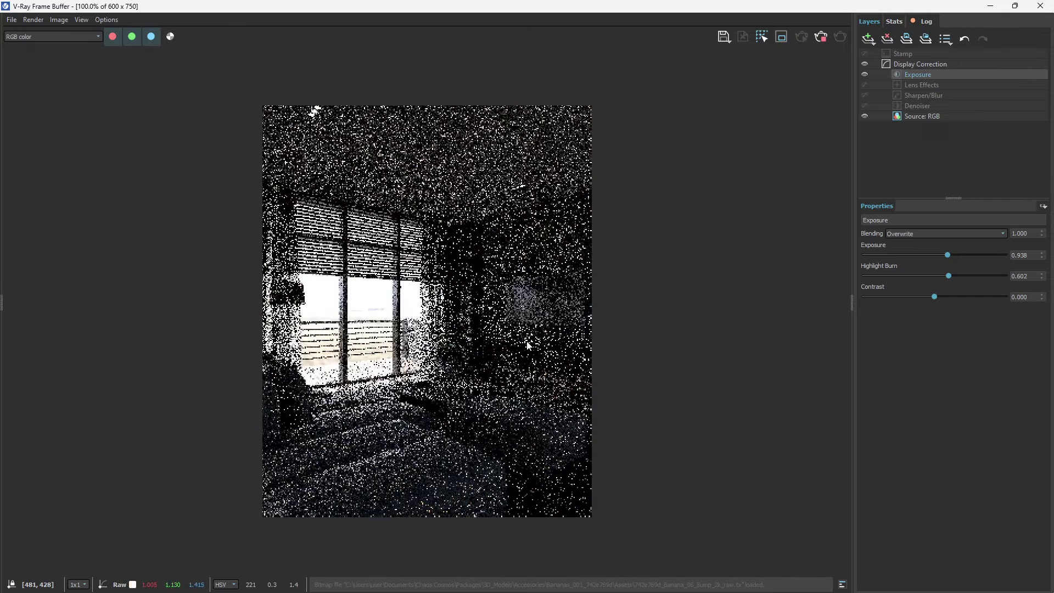
pyautogui.scroll(2, 476, 328)
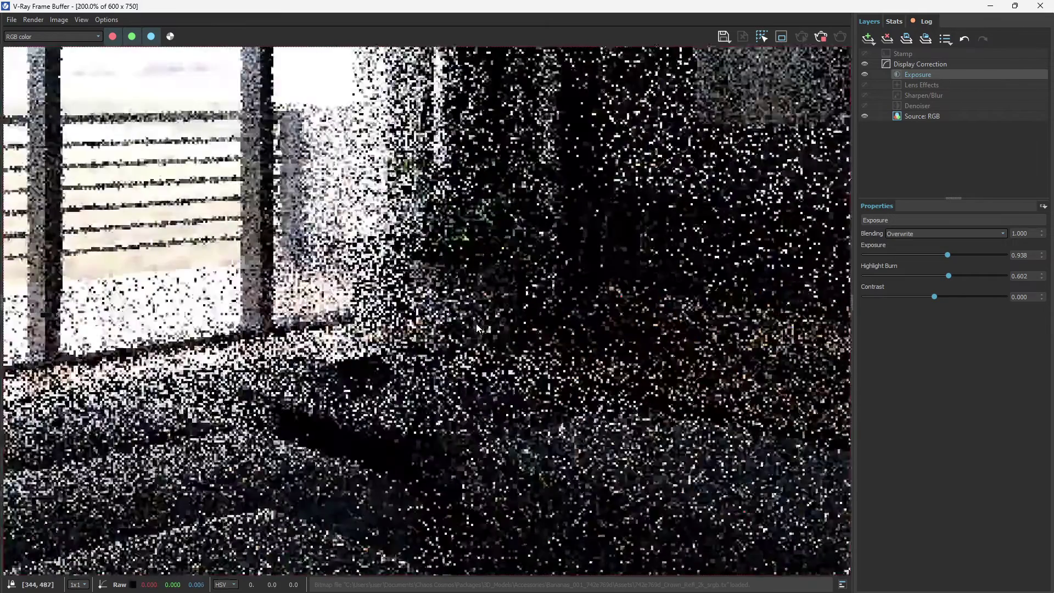
pyautogui.scroll(-2, 476, 324)
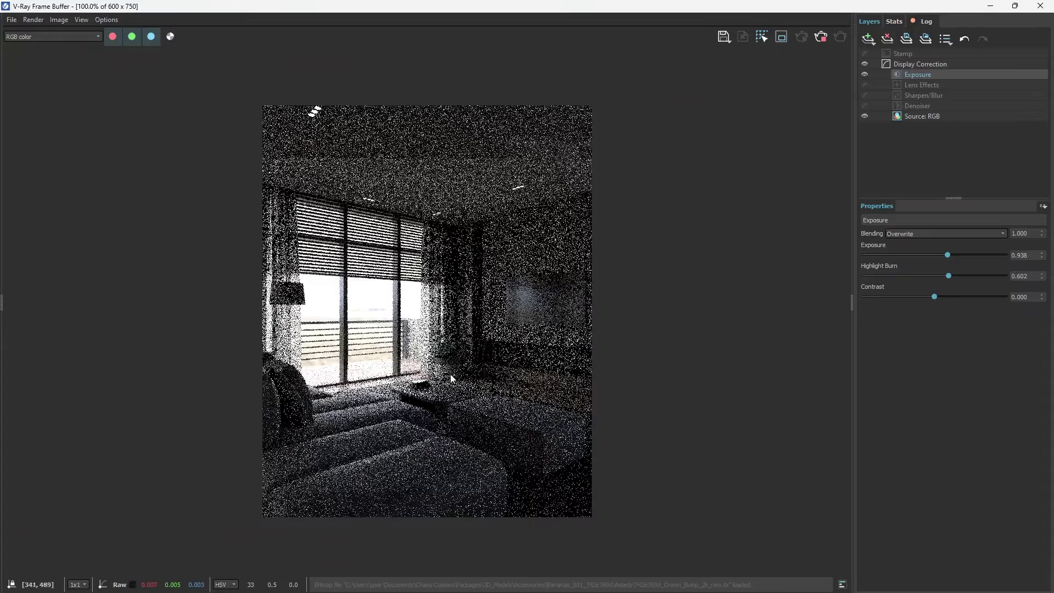
pyautogui.scroll(2, 458, 396)
pyautogui.scroll(-2, 463, 398)
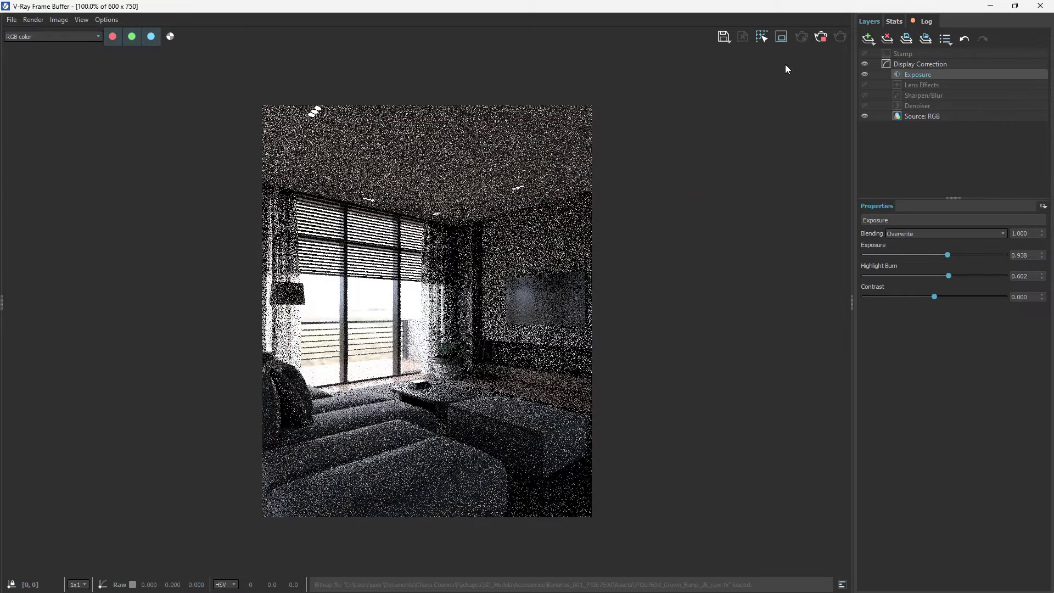
pyautogui.click(1040, 6)
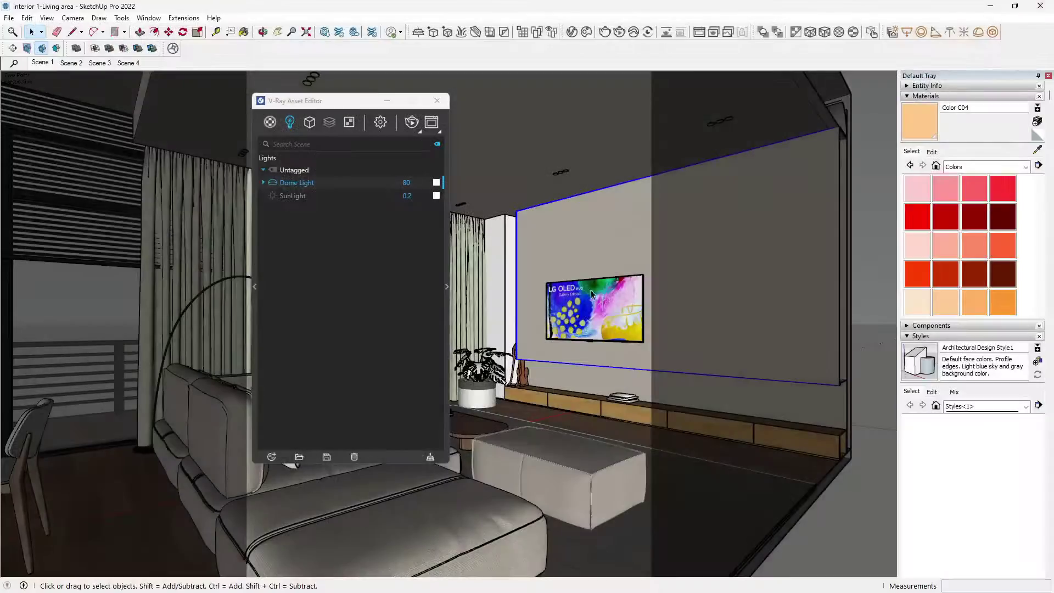
# Select the dome light on the balcony and examine the window wall from outside the building.
pyautogui.moveTo(362, 101); pyautogui.dragTo(732, 130)
pyautogui.moveTo(308, 310)
pyautogui.mouseDown(button='middle')
pyautogui.moveTo(699, 379)
pyautogui.moveTo(237, 321)
pyautogui.moveTo(406, 314)
pyautogui.moveTo(309, 316)
pyautogui.moveTo(341, 564)
pyautogui.moveTo(346, 513)
pyautogui.moveTo(282, 419)
pyautogui.mouseUp(button='middle')
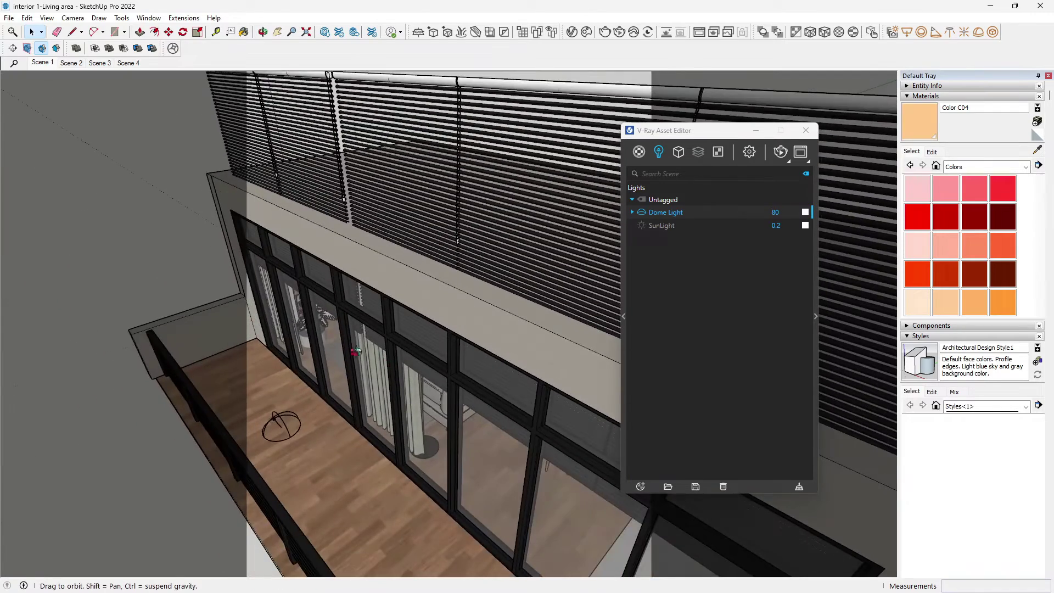
pyautogui.moveTo(335, 338)
pyautogui.mouseDown(button='middle')
pyautogui.moveTo(255, 333)
pyautogui.moveTo(349, 352)
pyautogui.moveTo(295, 329)
pyautogui.moveTo(265, 497)
pyautogui.mouseUp(button='middle')
pyautogui.click(283, 455)
pyautogui.moveTo(283, 454); pyautogui.dragTo(337, 462, button='middle')
pyautogui.scroll(-1, 258, 226)
pyautogui.scroll(-2, 249, 390)
pyautogui.moveTo(250, 391); pyautogui.dragTo(391, 387, button='middle')
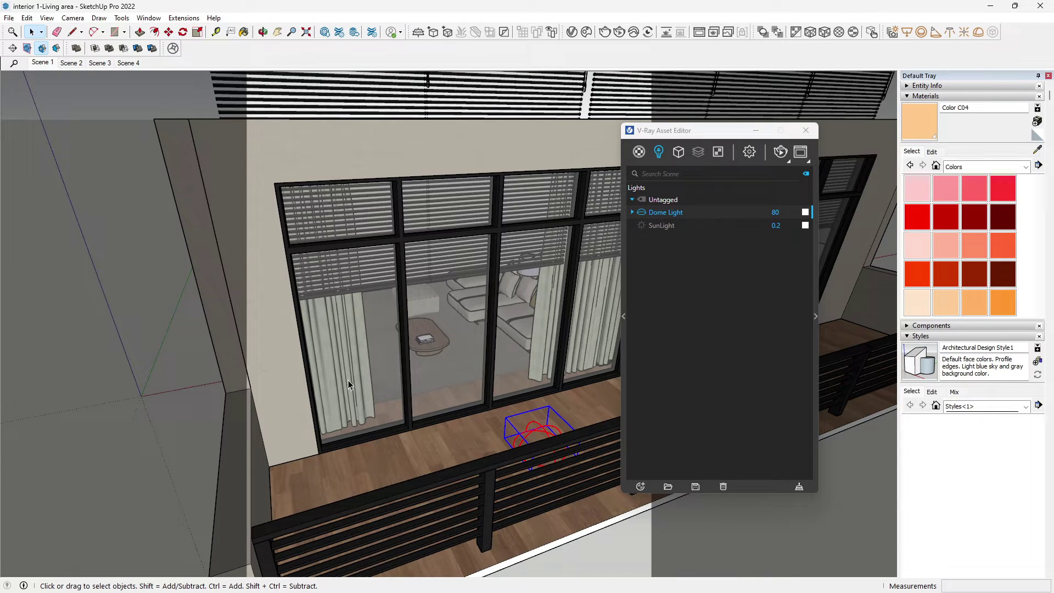
pyautogui.scroll(5, 526, 429)
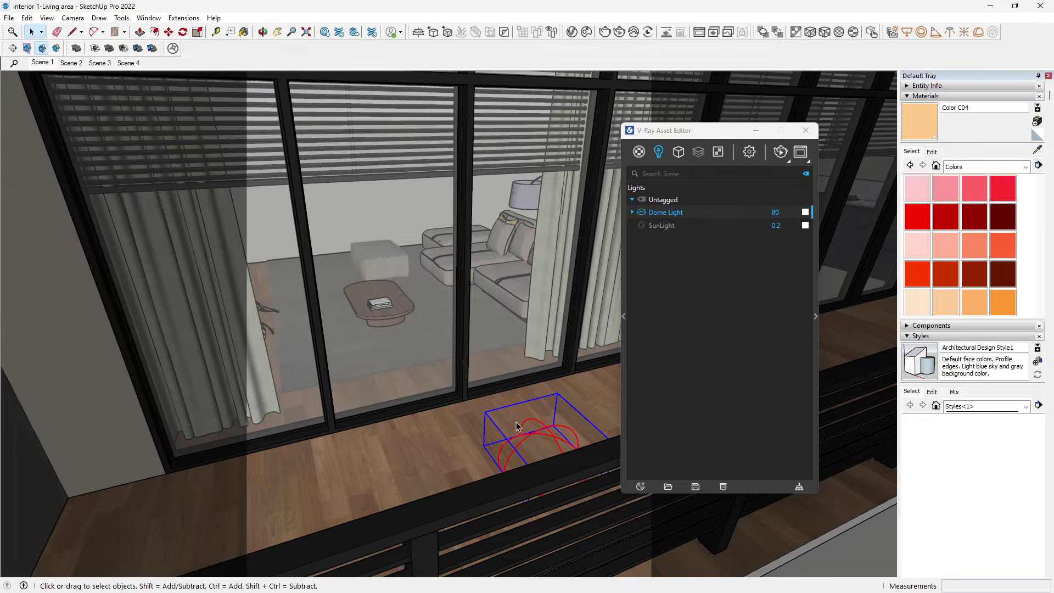
pyautogui.scroll(-3, 519, 422)
pyautogui.moveTo(391, 438)
pyautogui.mouseDown(button='middle')
pyautogui.moveTo(400, 447)
pyautogui.moveTo(386, 456)
pyautogui.mouseUp(button='middle')
pyautogui.moveTo(400, 335); pyautogui.dragTo(368, 247, button='middle')
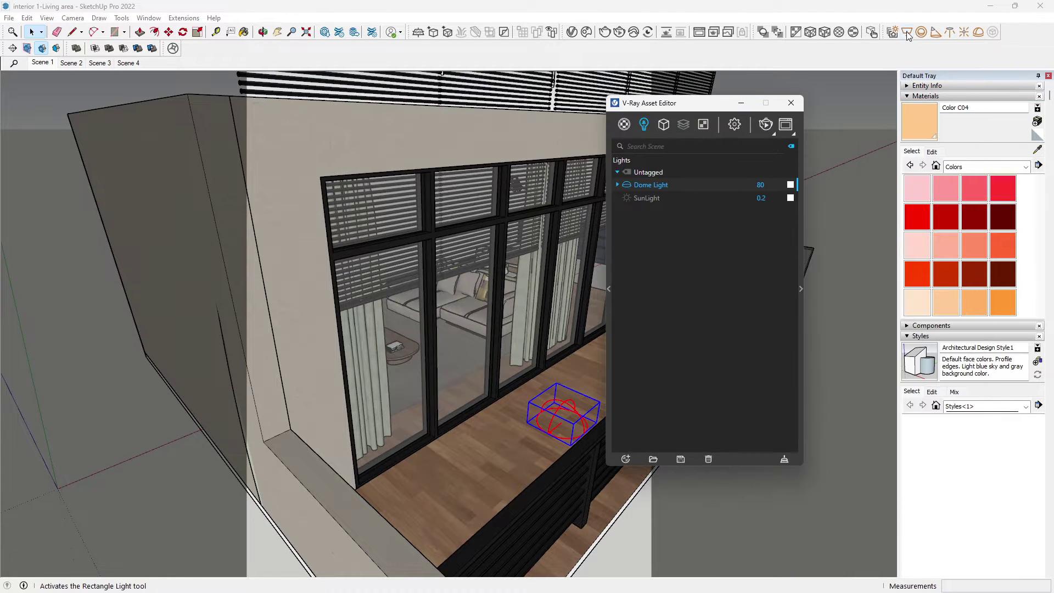
# Draw a V-Ray rectangle light across the full opening of the balcony windows, from the upper corner to the opposite floor corner.
pyautogui.click(908, 34)
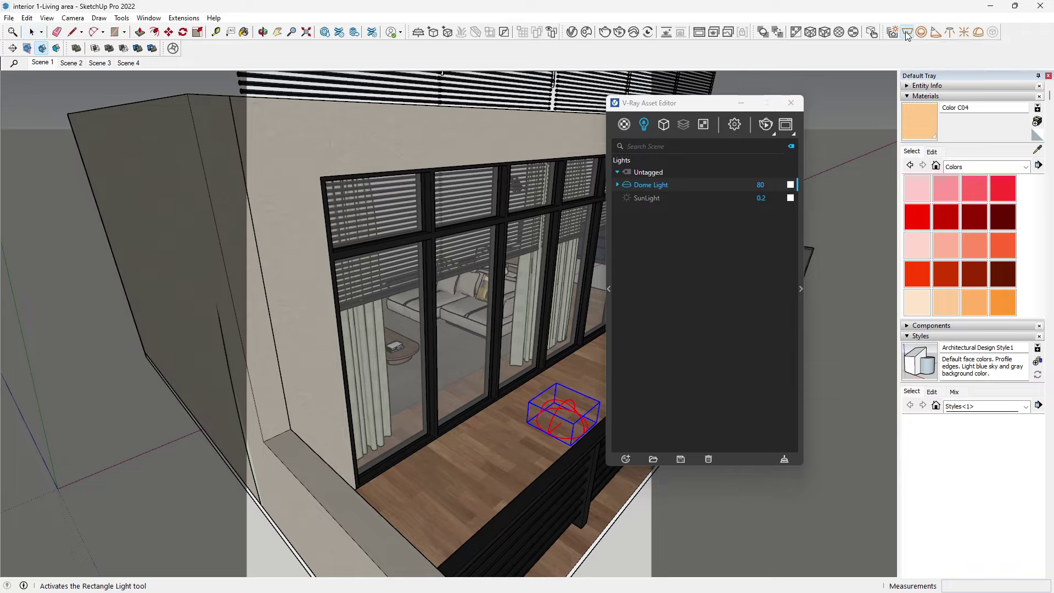
pyautogui.click(321, 178)
pyautogui.moveTo(506, 210); pyautogui.dragTo(138, 280, button='middle')
pyautogui.scroll(-3, 341, 233)
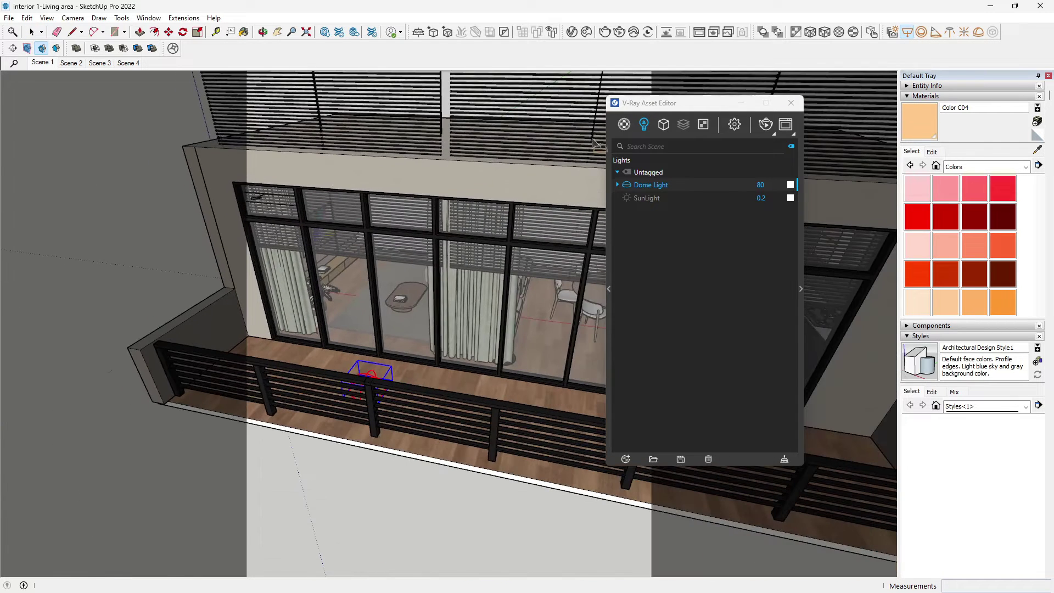
pyautogui.click(791, 103)
pyautogui.moveTo(761, 242); pyautogui.dragTo(579, 481, button='middle')
pyautogui.scroll(8, 669, 444)
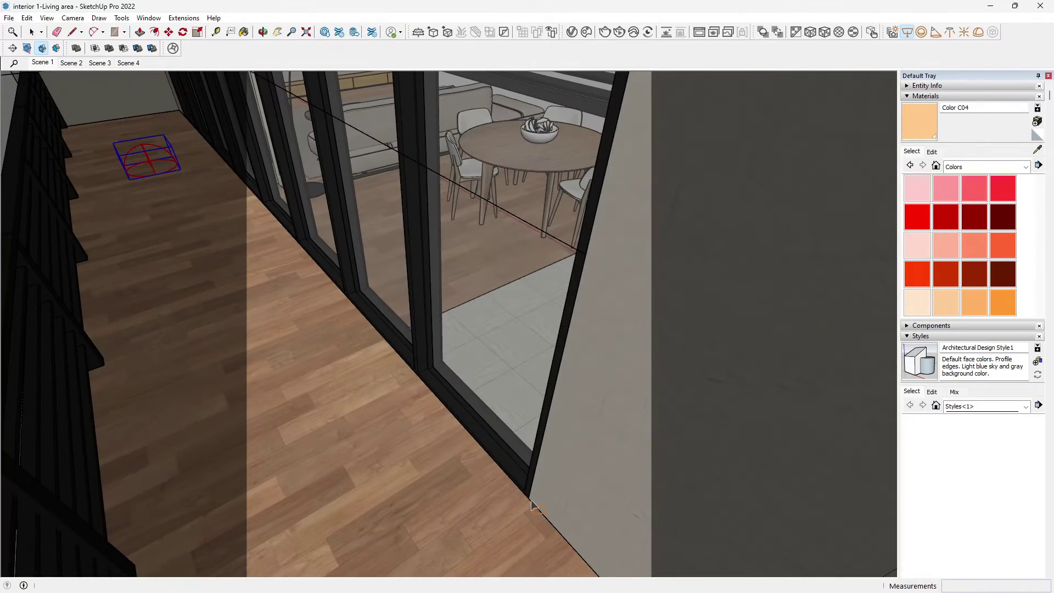
pyautogui.click(447, 513)
pyautogui.moveTo(446, 513); pyautogui.dragTo(428, 492, button='middle')
pyautogui.press('Escape')
# Select the rectangle light at the windows and rotate it by 180 degrees.
pyautogui.moveTo(393, 212); pyautogui.dragTo(436, 215, button='middle')
pyautogui.click(32, 32)
pyautogui.click(303, 166)
pyautogui.press('q')
pyautogui.scroll(2, 352, 276)
pyautogui.click(361, 264)
pyautogui.click(350, 277)
pyautogui.write('180')
pyautogui.press('Return')
# Move the rectangle light slightly outward so it sits just in front of the balcony window frames.
pyautogui.scroll(-2, 398, 258)
pyautogui.moveTo(517, 329); pyautogui.dragTo(533, 219, button='middle')
pyautogui.scroll(-2, 532, 219)
pyautogui.press('m')
pyautogui.click(603, 449)
pyautogui.scroll(2, 606, 358)
pyautogui.click(595, 338)
pyautogui.moveTo(600, 339); pyautogui.dragTo(587, 371, button='middle')
pyautogui.scroll(1, 593, 391)
pyautogui.click(586, 366)
pyautogui.click(576, 376)
pyautogui.scroll(-1, 504, 394)
pyautogui.scroll(-3, 505, 394)
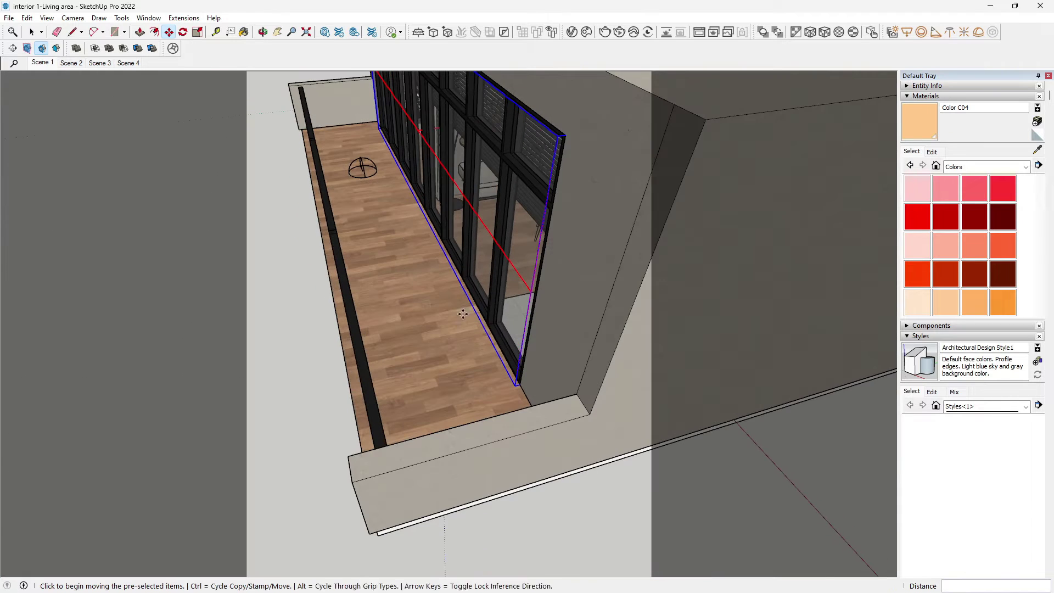
pyautogui.scroll(3, 412, 287)
pyautogui.moveTo(456, 276); pyautogui.dragTo(329, 220, button='middle')
# Return to the Scene 1 view and rename the rectangle light as WINDOW FILL LIGHT in the V-Ray Asset Editor.
pyautogui.click(43, 63)
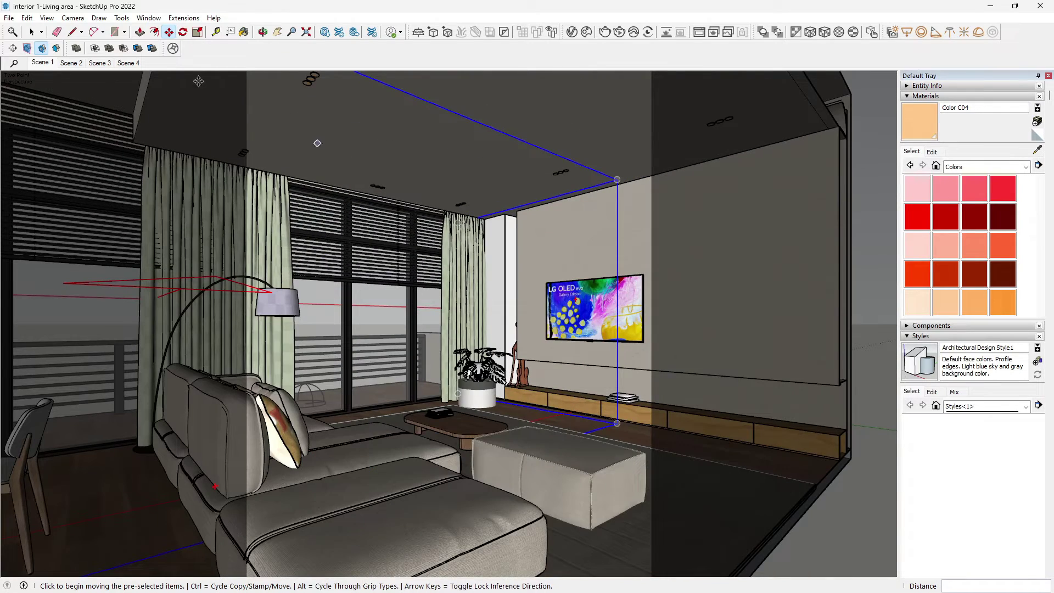
pyautogui.press('space')
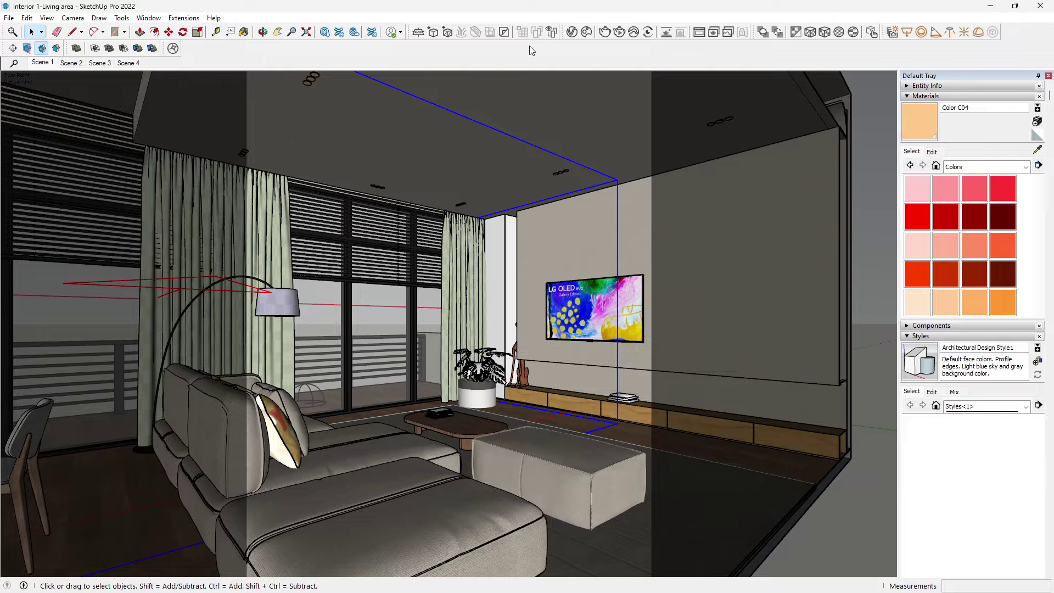
pyautogui.click(571, 33)
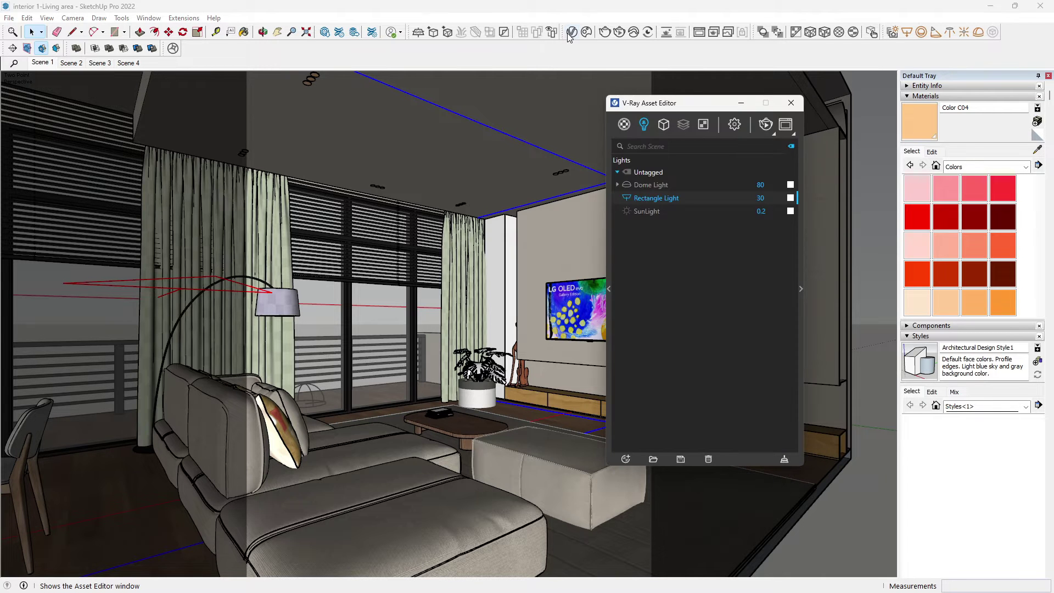
pyautogui.moveTo(658, 103); pyautogui.dragTo(471, 101)
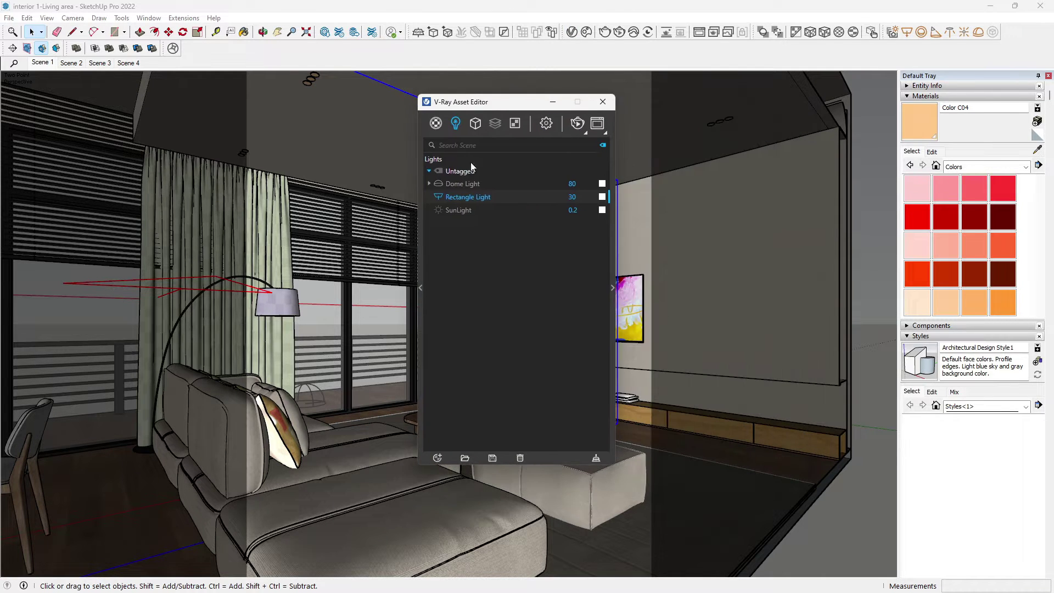
pyautogui.doubleClick(496, 199)
pyautogui.moveTo(496, 199); pyautogui.dragTo(461, 198)
pyautogui.write('WINDOW FILL LIGHT')
pyautogui.press('Return')
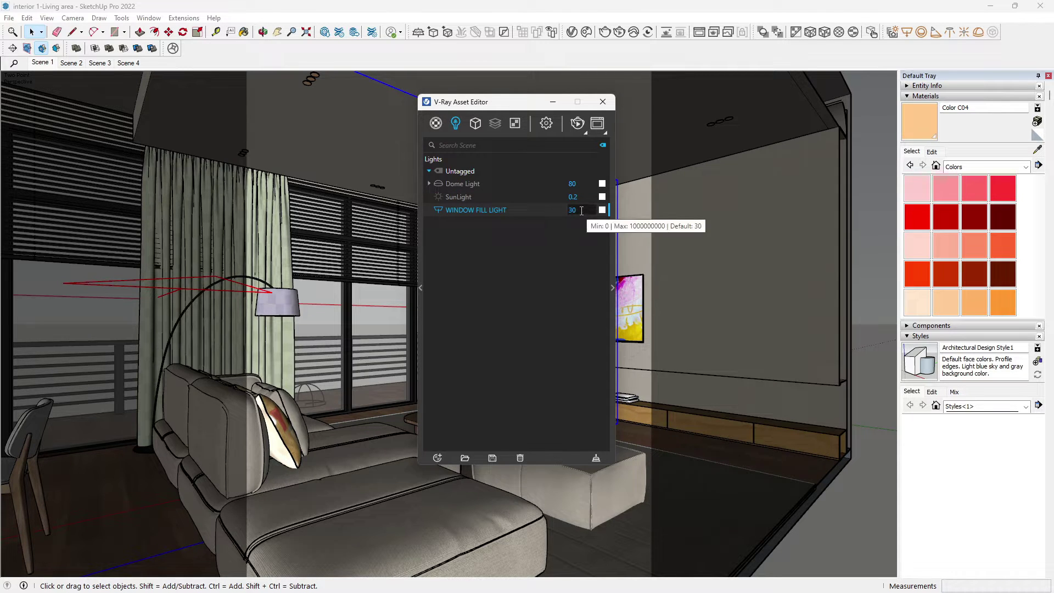
# Make the window fill light invisible and turn off its Affect Reflections option.
pyautogui.click(611, 288)
pyautogui.moveTo(598, 105); pyautogui.dragTo(463, 98)
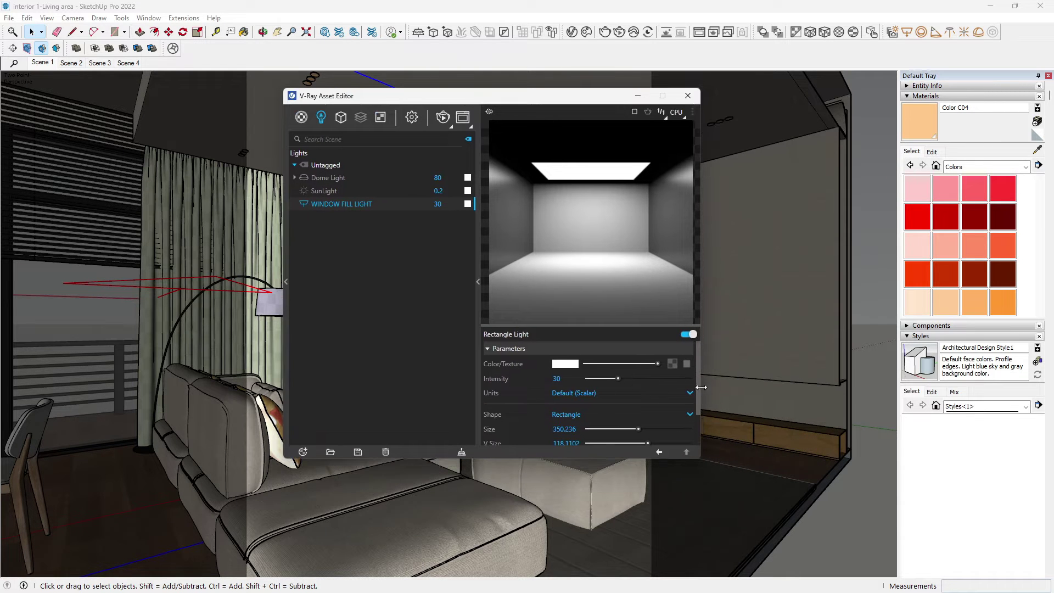
pyautogui.scroll(-2, 696, 375)
pyautogui.scroll(1, 693, 415)
pyautogui.scroll(-1, 691, 421)
pyautogui.scroll(1, 691, 421)
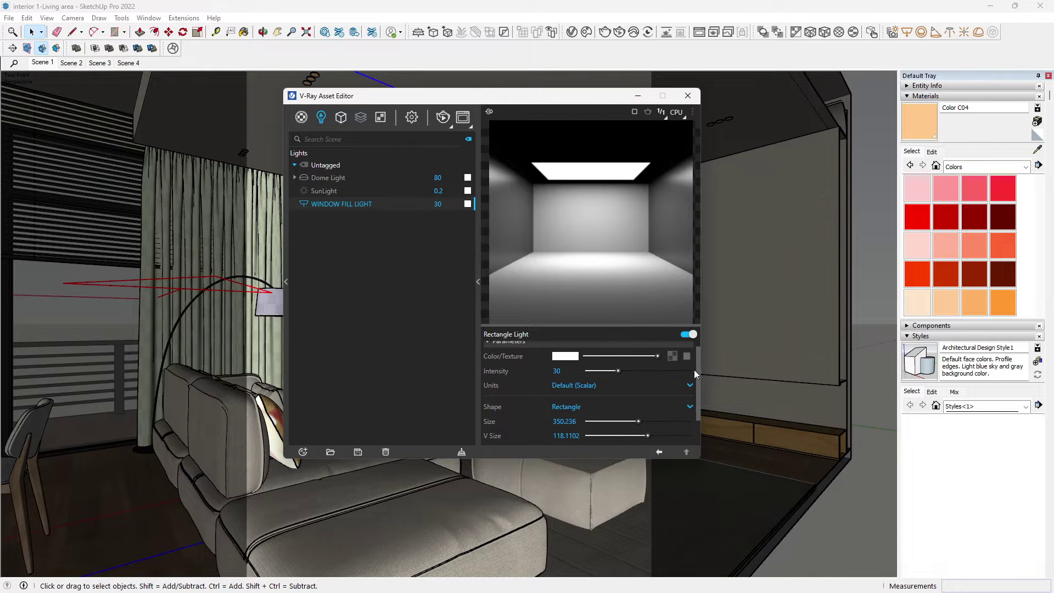
pyautogui.scroll(-2, 697, 370)
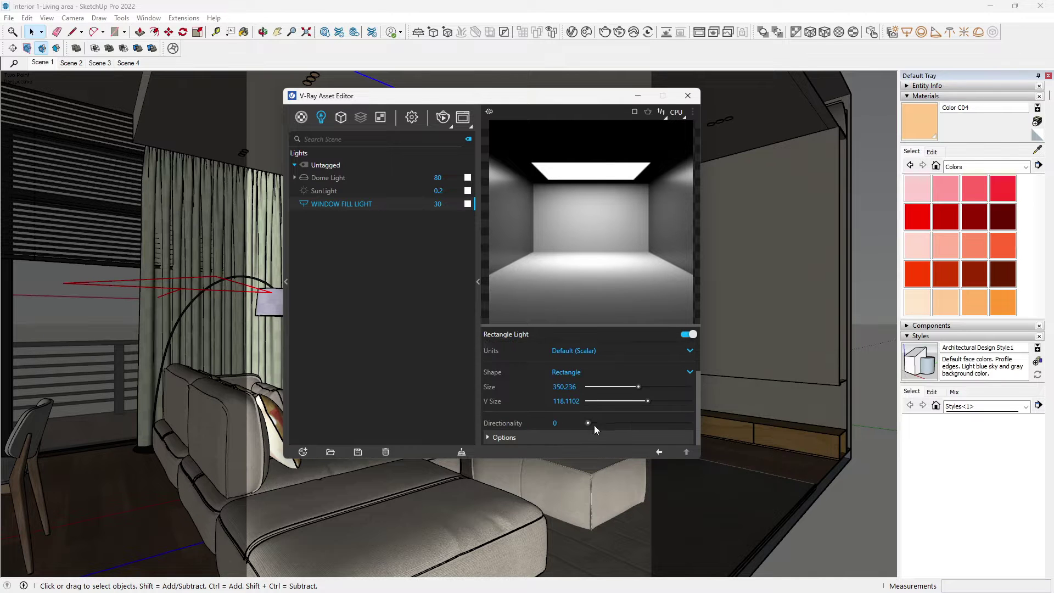
pyautogui.click(547, 438)
pyautogui.moveTo(696, 377); pyautogui.dragTo(692, 407)
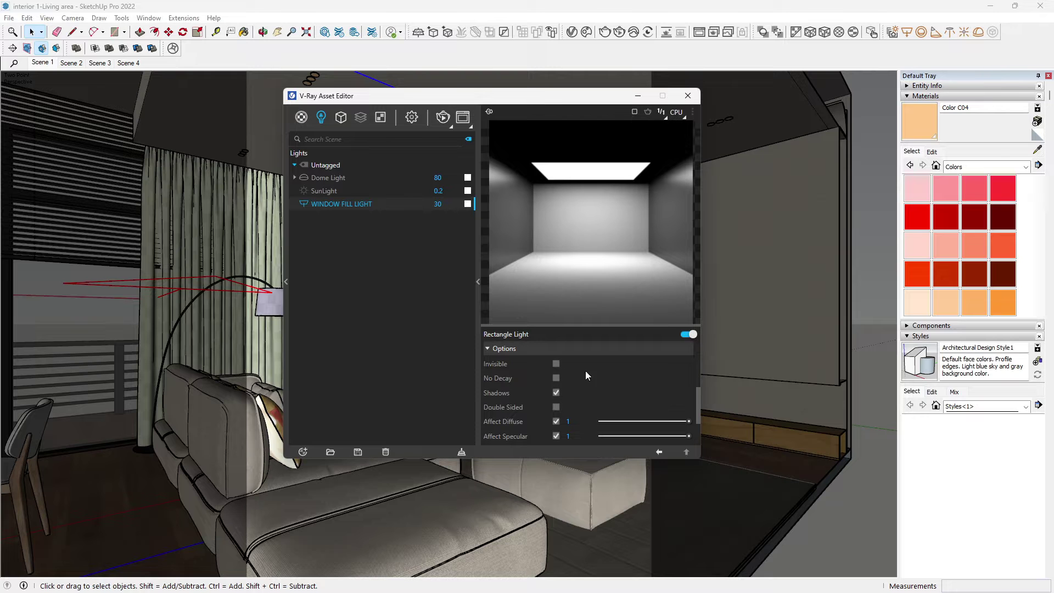
pyautogui.click(557, 363)
pyautogui.scroll(-1, 685, 386)
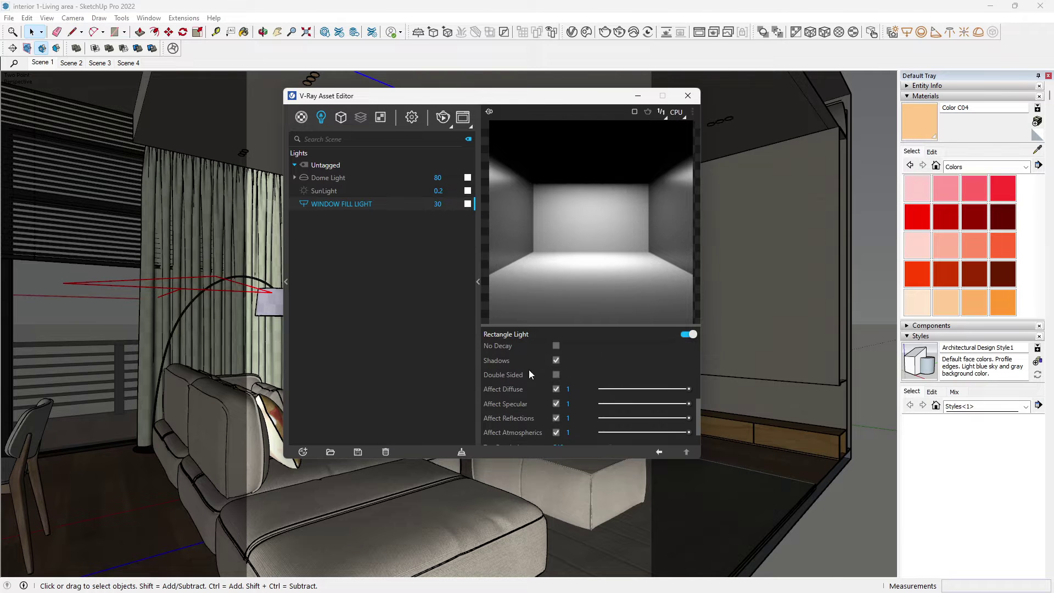
pyautogui.click(556, 418)
# Set the window fill light's directionality to 0.05 and close the V-Ray Asset Editor.
pyautogui.moveTo(699, 408); pyautogui.dragTo(695, 368)
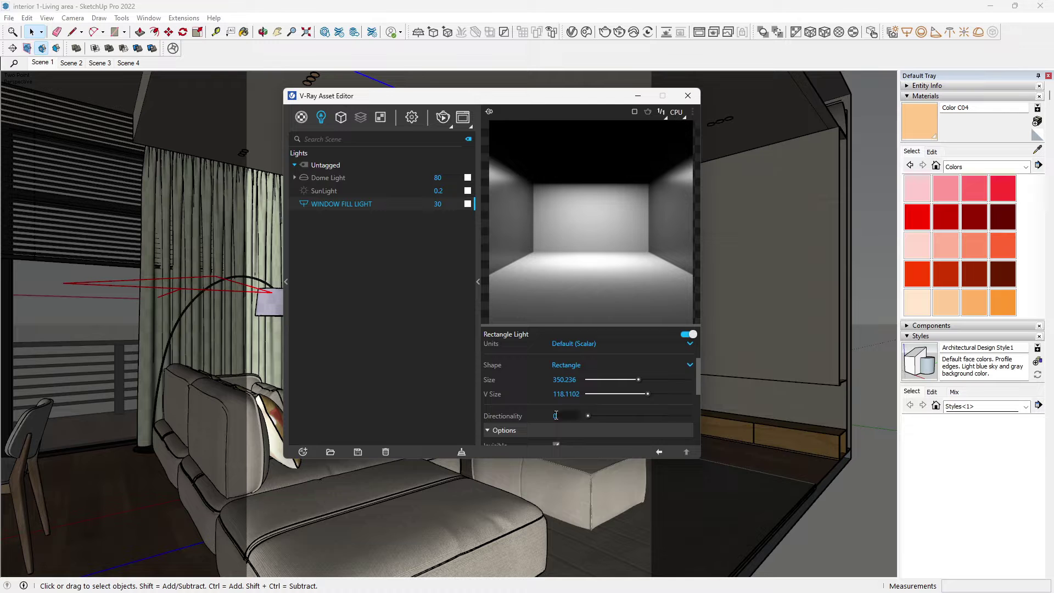
pyautogui.click(589, 418)
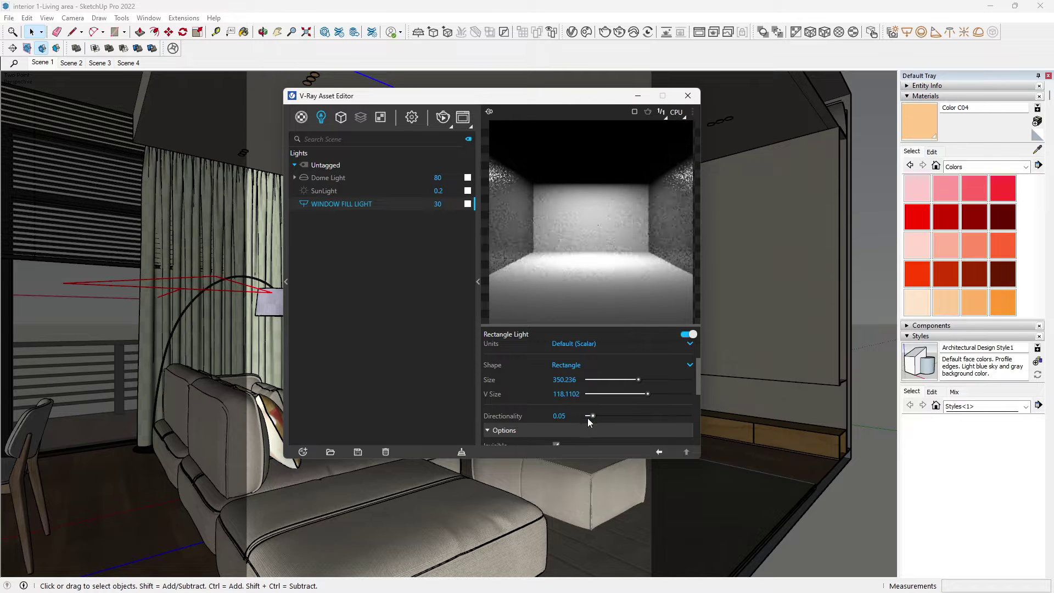
pyautogui.click(687, 102)
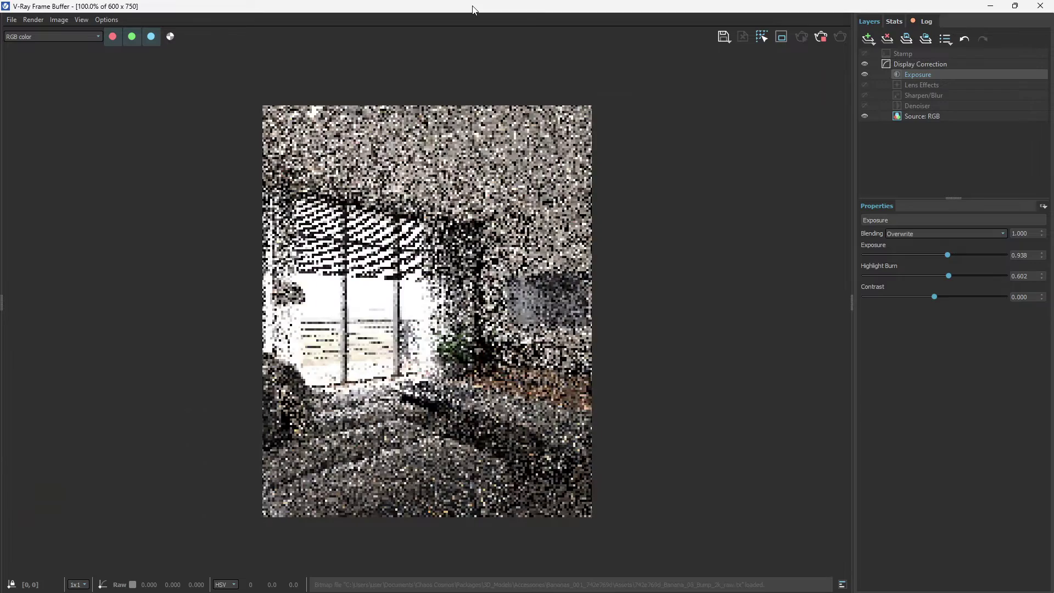
# Render Scene 1 with the window fill light and place the reduced frame buffer window beside the model.
pyautogui.doubleClick(484, 9)
pyautogui.moveTo(520, 31); pyautogui.dragTo(654, 42)
pyautogui.moveTo(402, 31); pyautogui.dragTo(505, 85)
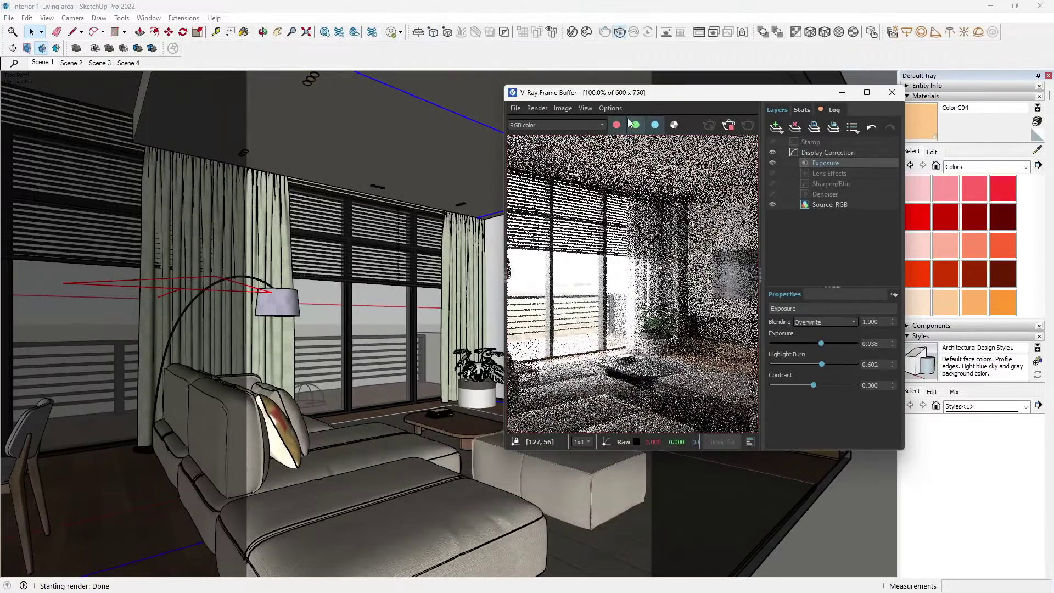
pyautogui.scroll(-1, 615, 297)
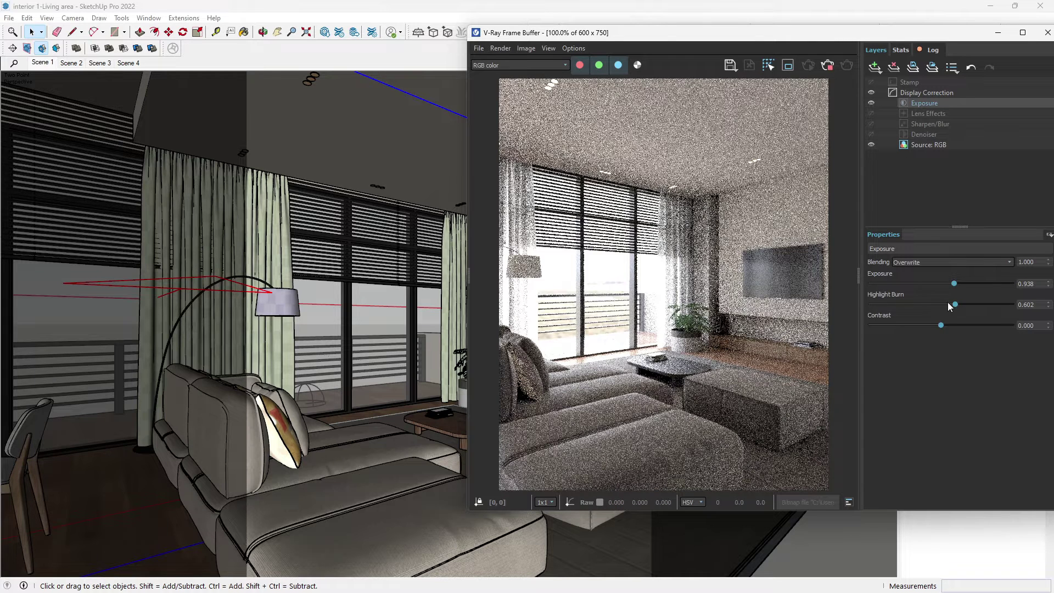
# Set the render's Highlight Burn to 0.059 and Exposure to 1.484, stopping the render and closing the frame buffer.
pyautogui.moveTo(956, 304); pyautogui.dragTo(879, 306)
pyautogui.moveTo(881, 17); pyautogui.dragTo(769, 16)
pyautogui.moveTo(827, 262); pyautogui.dragTo(834, 263)
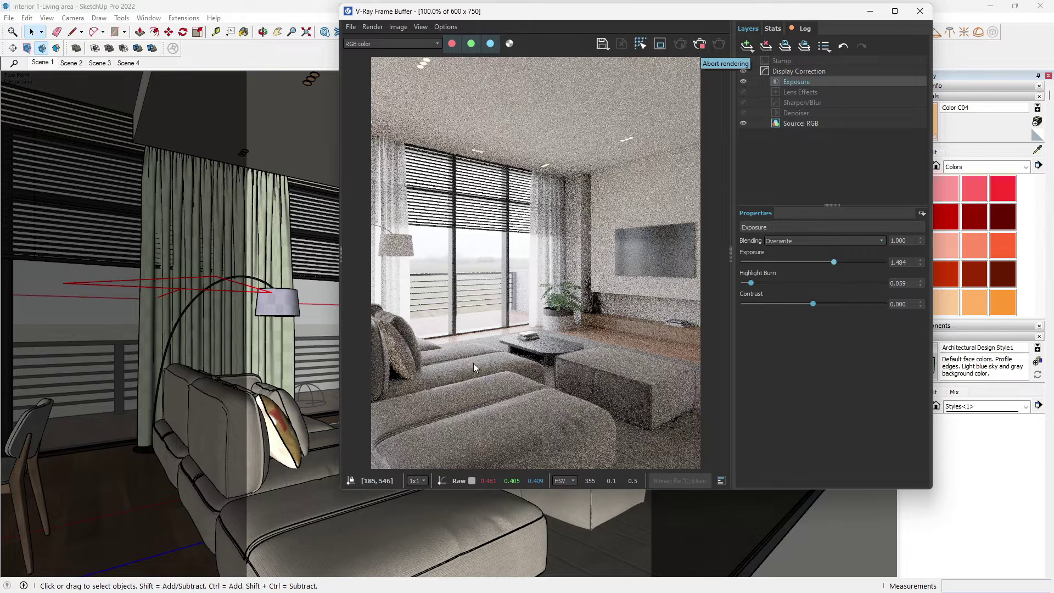
pyautogui.click(699, 48)
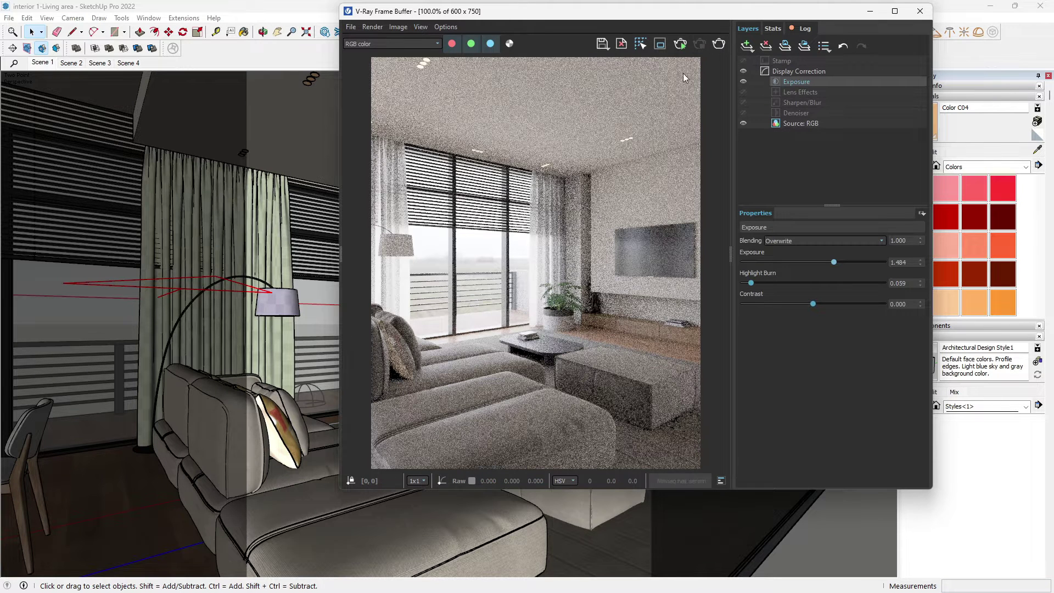
pyautogui.click(920, 11)
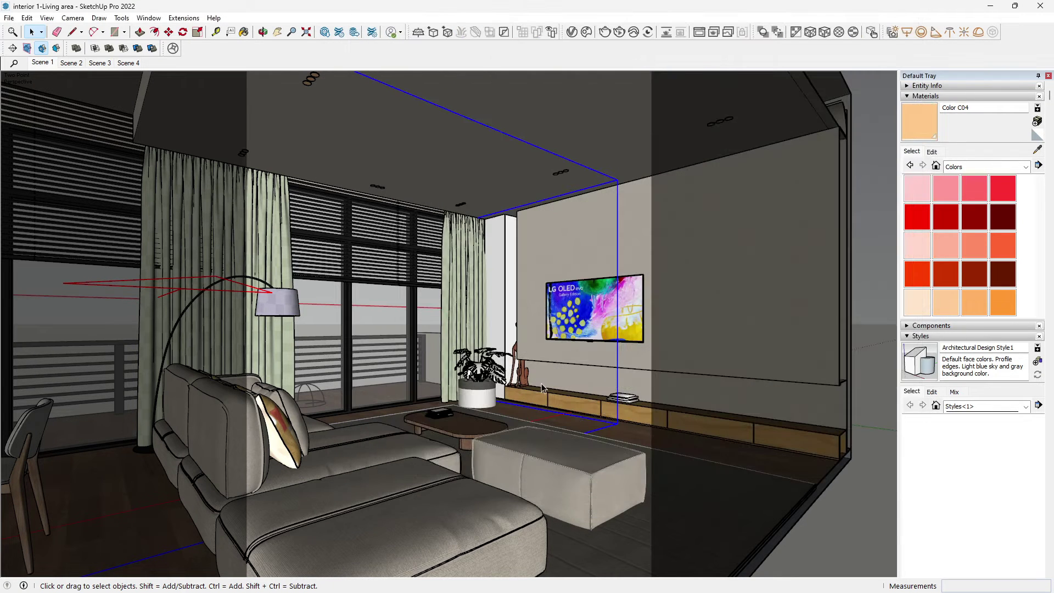
# Examine the floor lamp shade and the recessed ceiling spotlights up close.
pyautogui.moveTo(546, 386); pyautogui.dragTo(390, 334, button='middle')
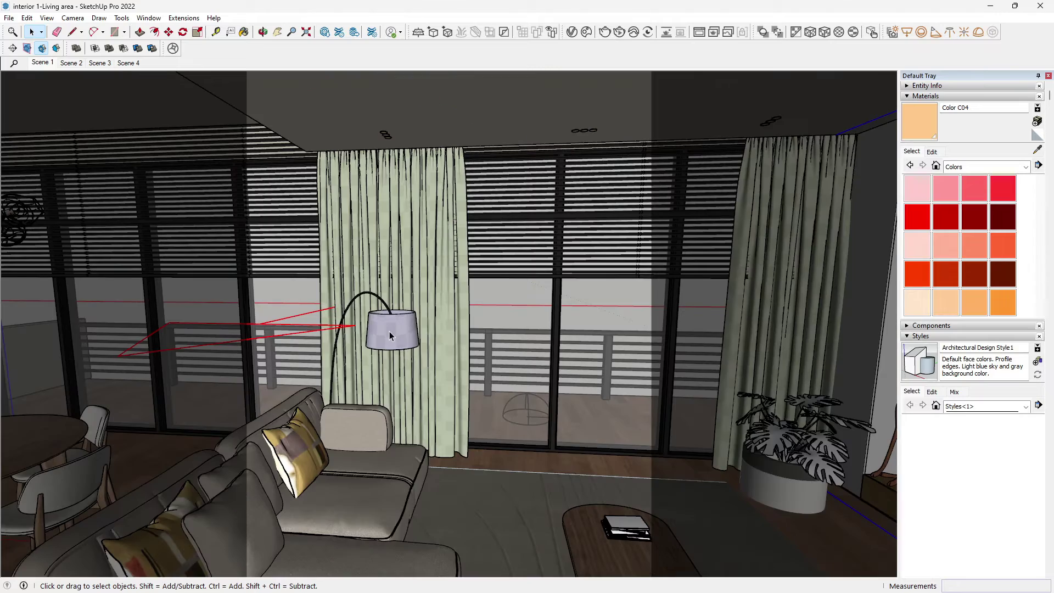
pyautogui.scroll(5, 390, 332)
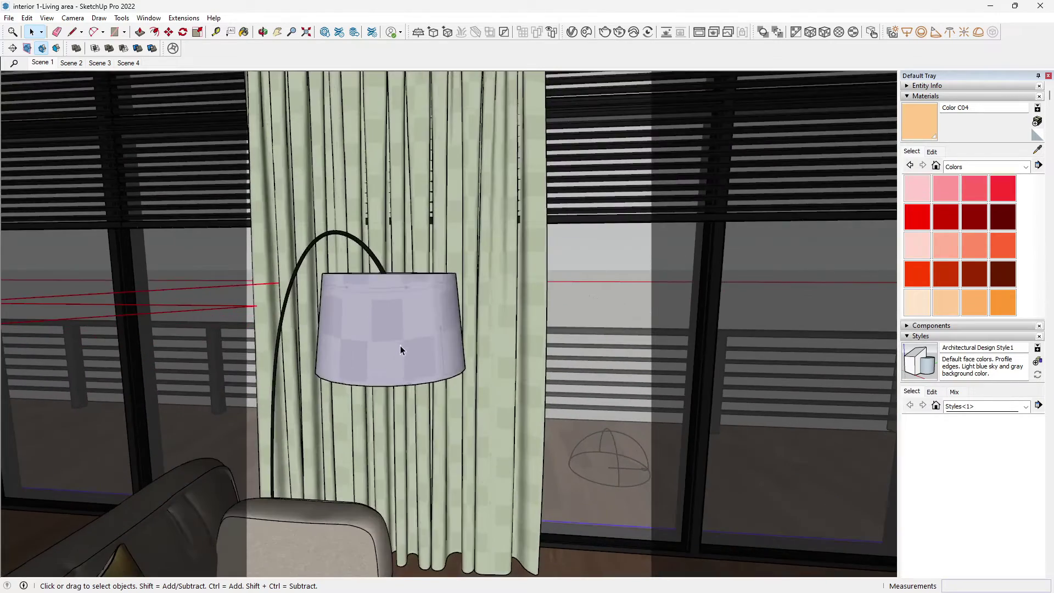
pyautogui.moveTo(401, 345); pyautogui.dragTo(472, 186, button='middle')
pyautogui.scroll(-2, 376, 248)
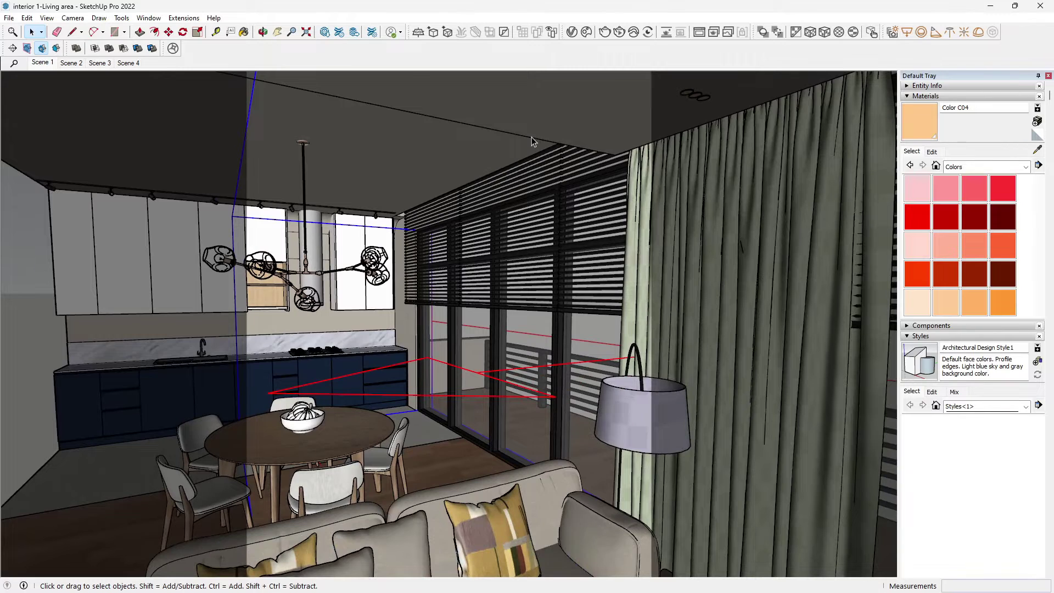
pyautogui.moveTo(533, 137); pyautogui.dragTo(549, 228, button='middle')
pyautogui.scroll(3, 553, 218)
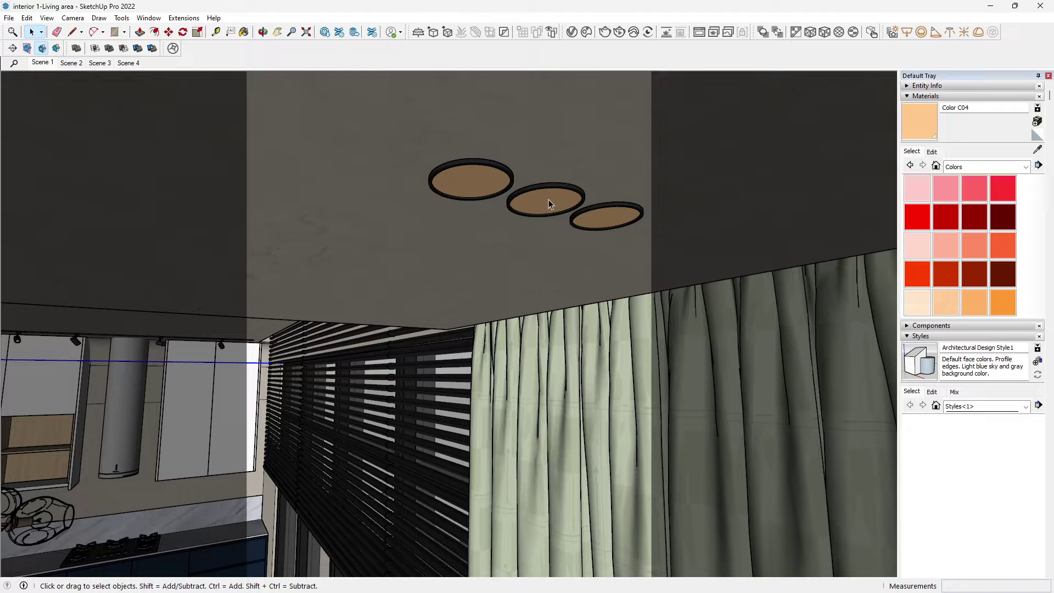
pyautogui.press('b')
pyautogui.scroll(3, 547, 205)
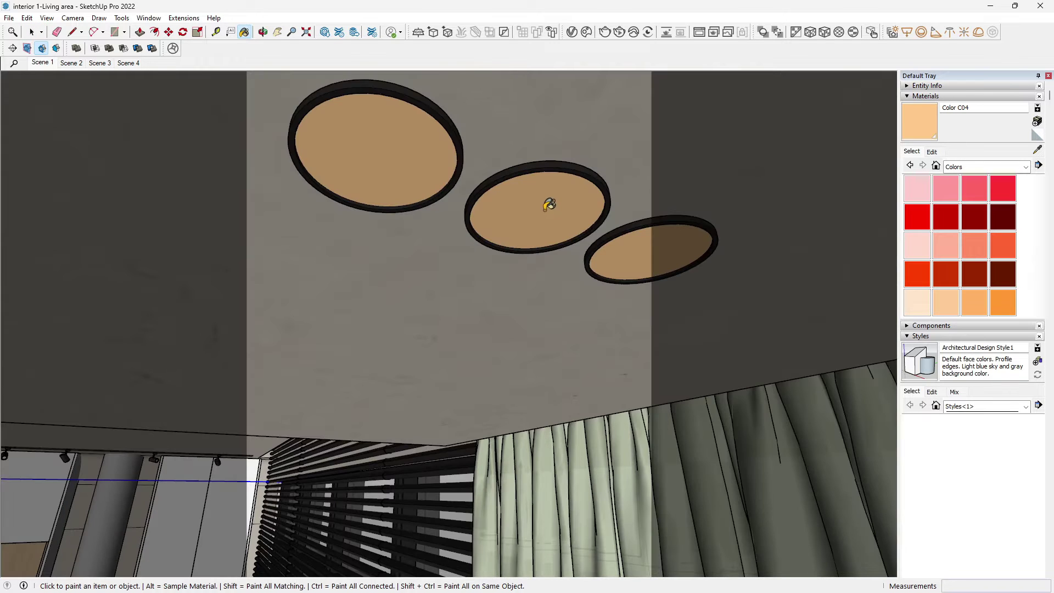
pyautogui.scroll(-1, 549, 205)
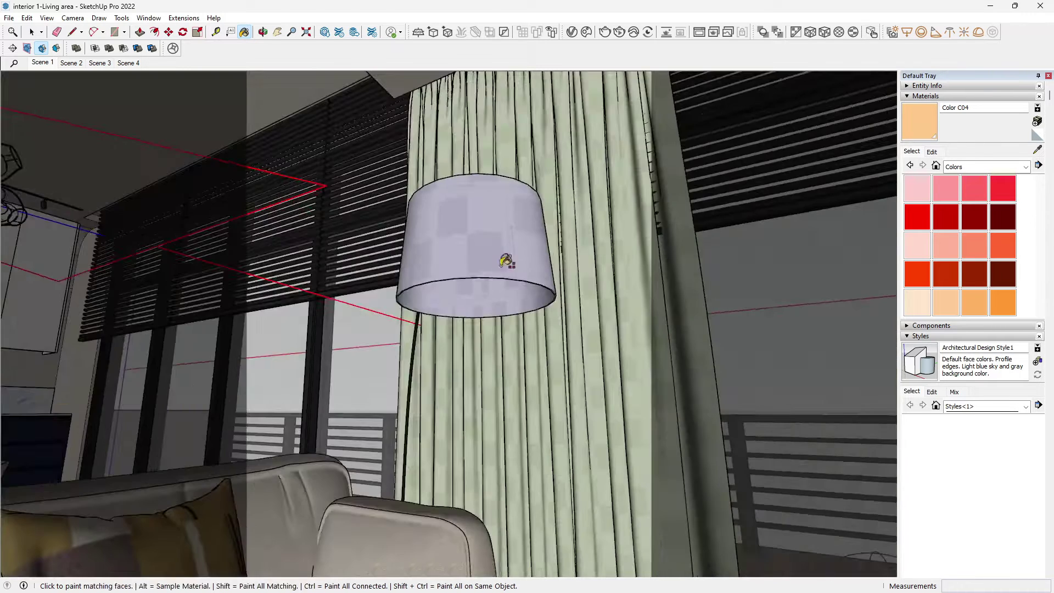
# Place a V-Ray sphere light inside the floor lamp shade, sized like a small bulb.
pyautogui.press('space')
pyautogui.scroll(4, 424, 151)
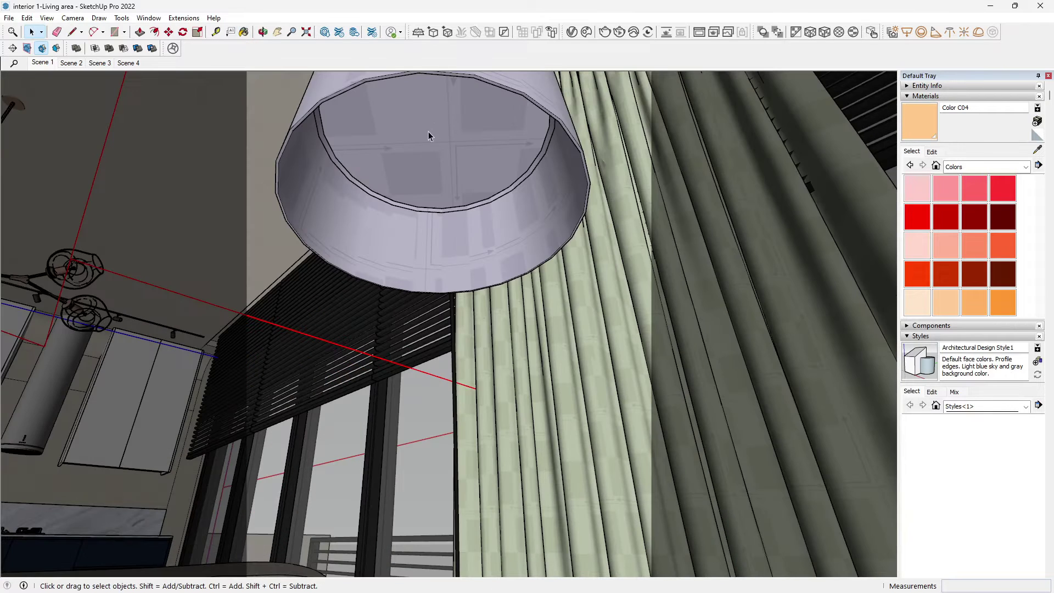
pyautogui.click(922, 32)
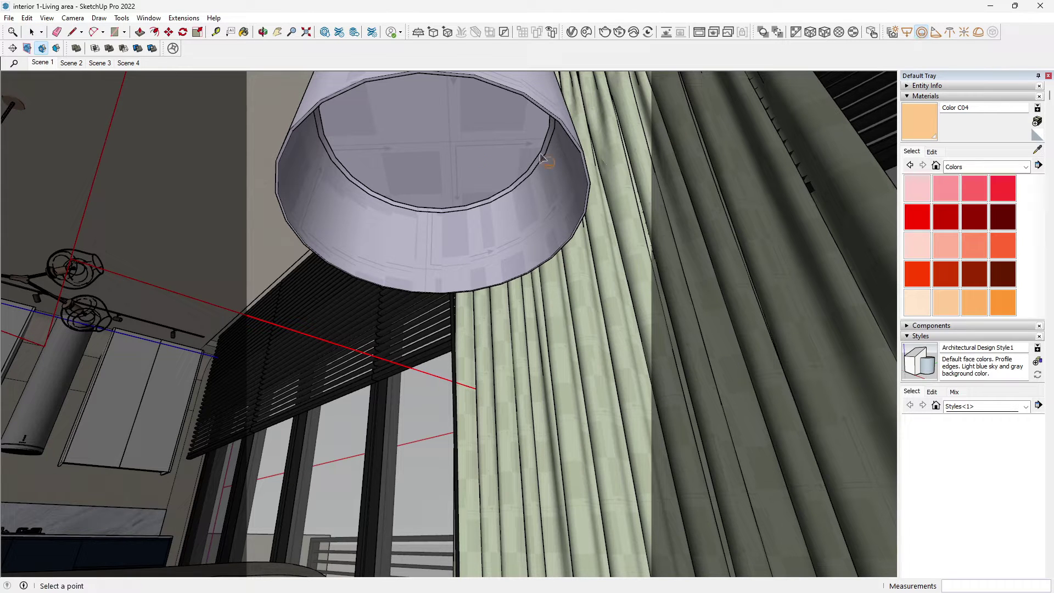
pyautogui.click(432, 125)
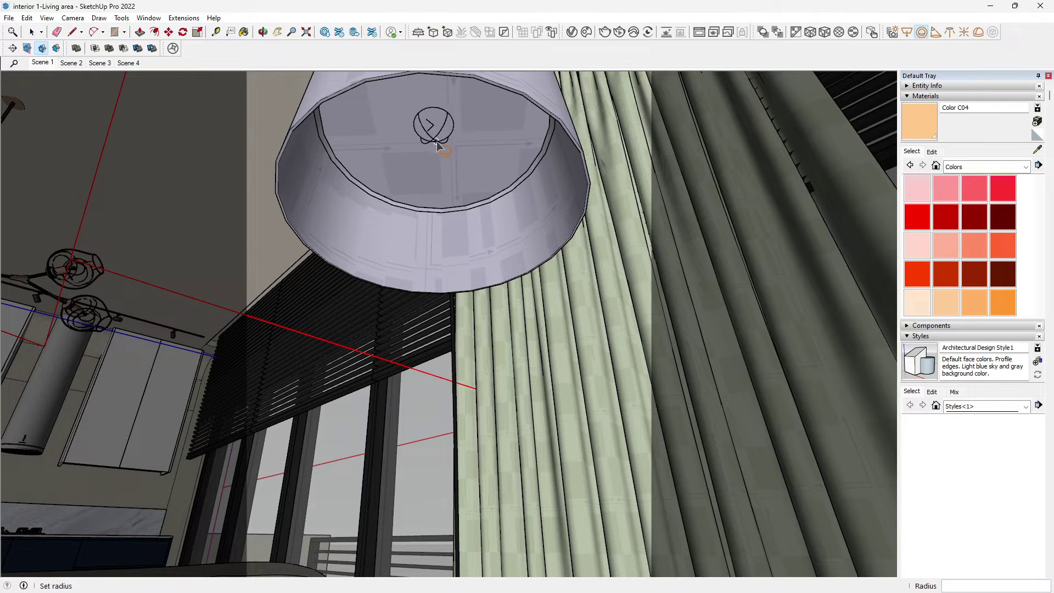
pyautogui.click(441, 144)
pyautogui.click(31, 32)
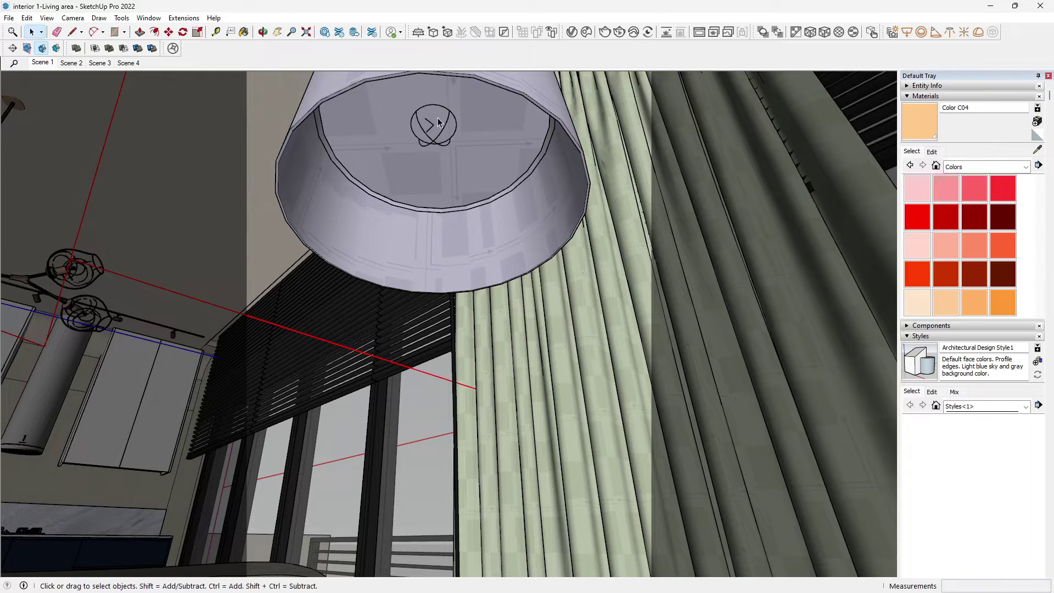
# Rename the lamp's sphere light as LAMP BULB and set its intensity to 300.
pyautogui.click(444, 133)
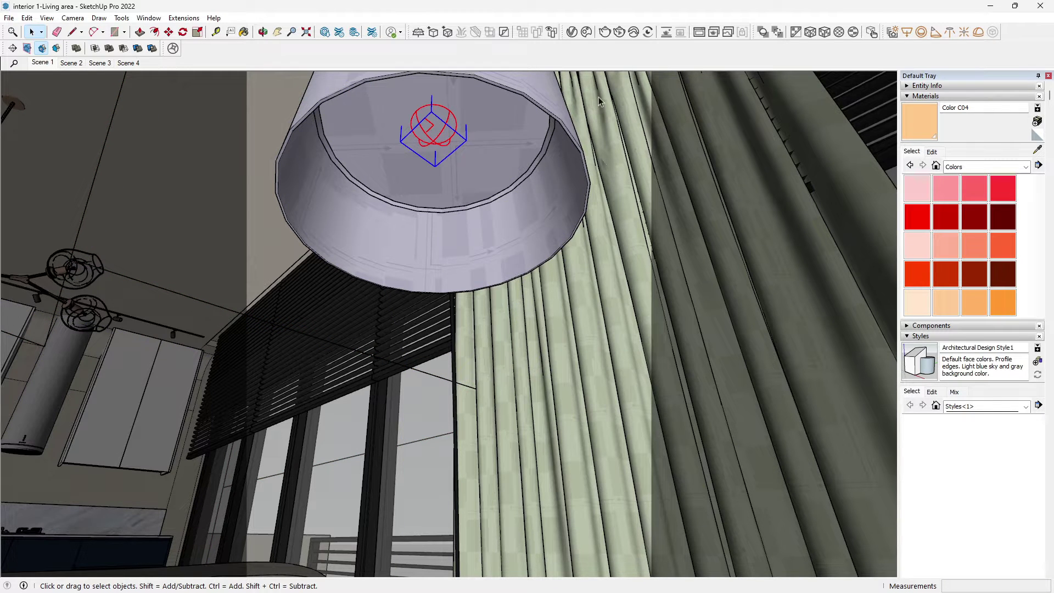
pyautogui.click(572, 32)
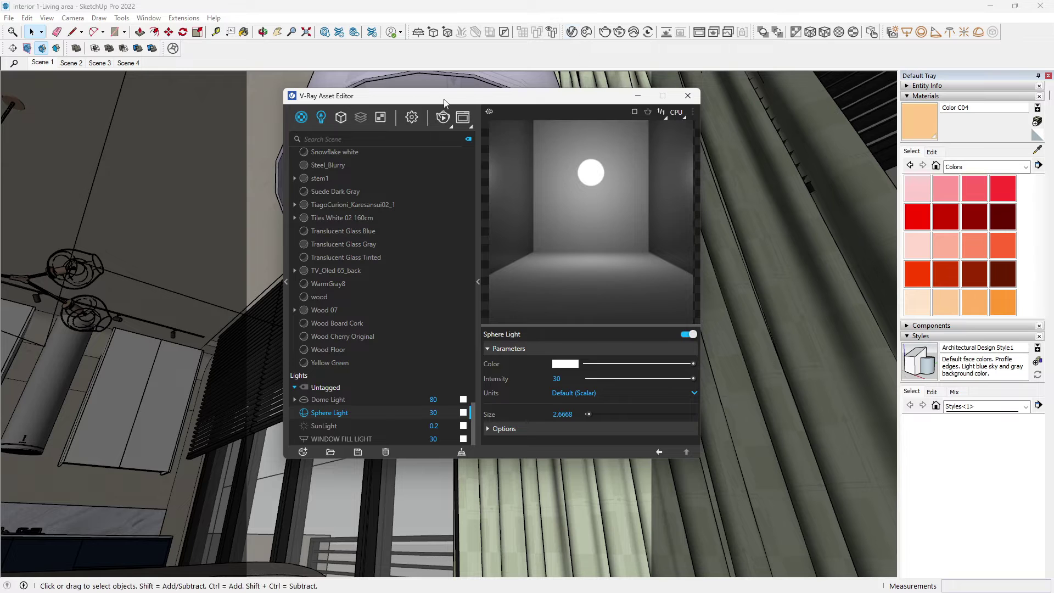
pyautogui.click(321, 118)
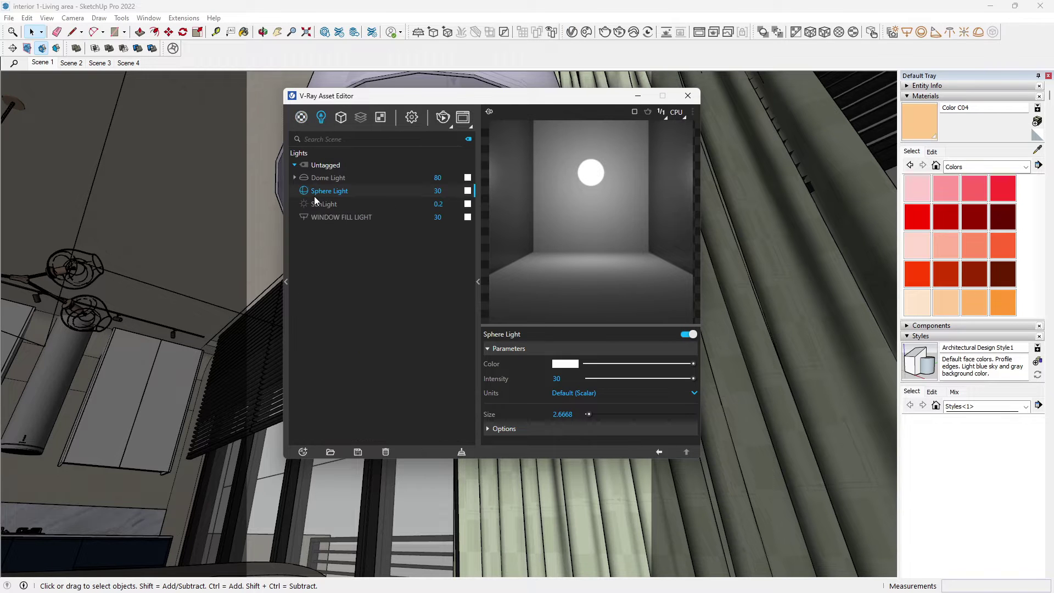
pyautogui.doubleClick(352, 192)
pyautogui.write('LAMP BULB')
pyautogui.doubleClick(438, 190)
pyautogui.write('300')
pyautogui.press('Return')
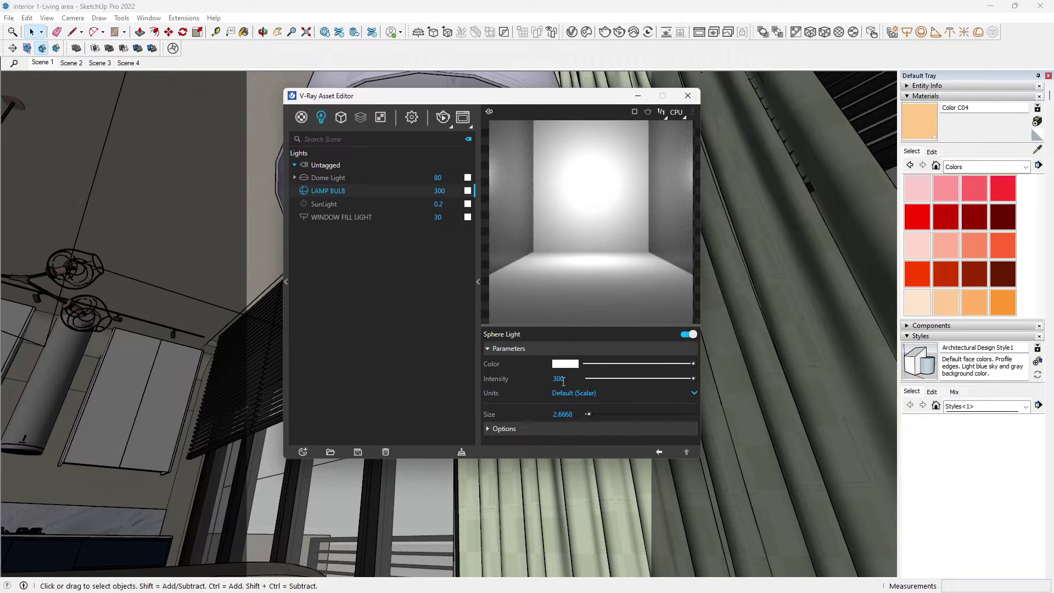
# Set the LAMP BULB light's color temperature to 3545 K and close the V-Ray Asset Editor.
pyautogui.click(565, 364)
pyautogui.doubleClick(556, 353)
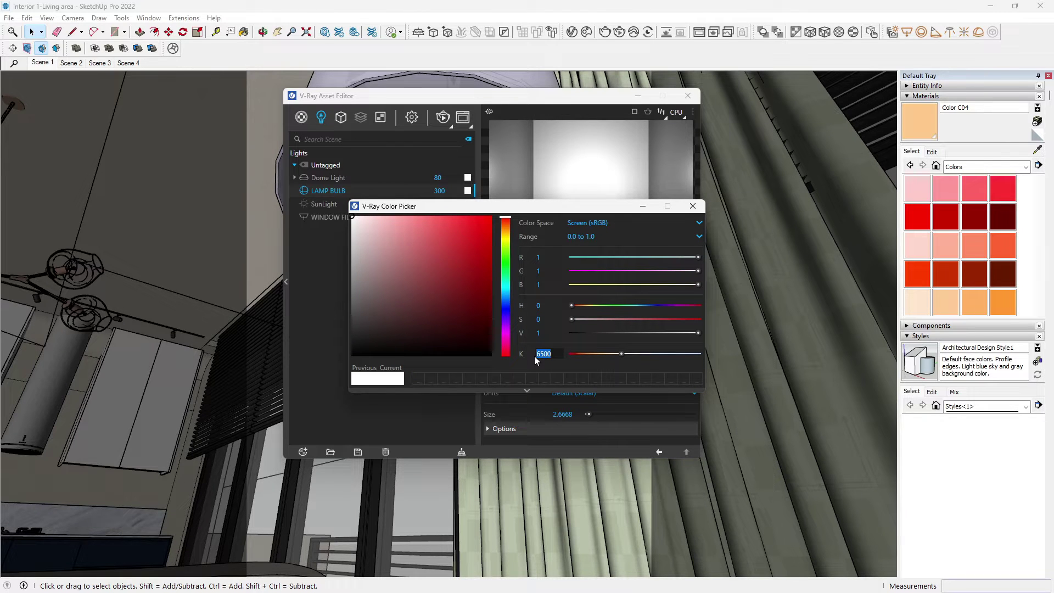
pyautogui.write('3545')
pyautogui.press('Return')
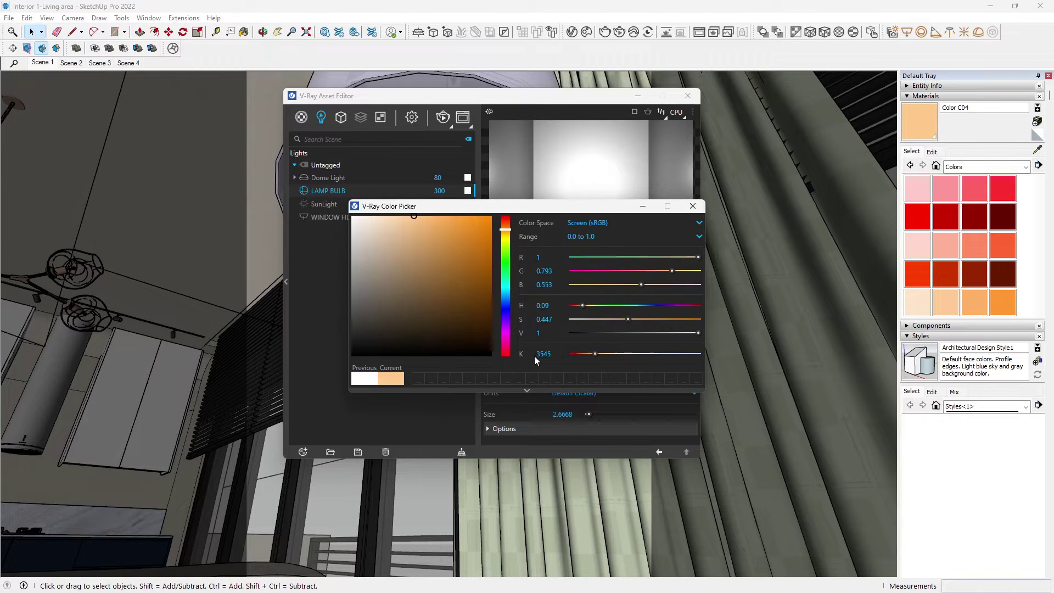
pyautogui.click(693, 206)
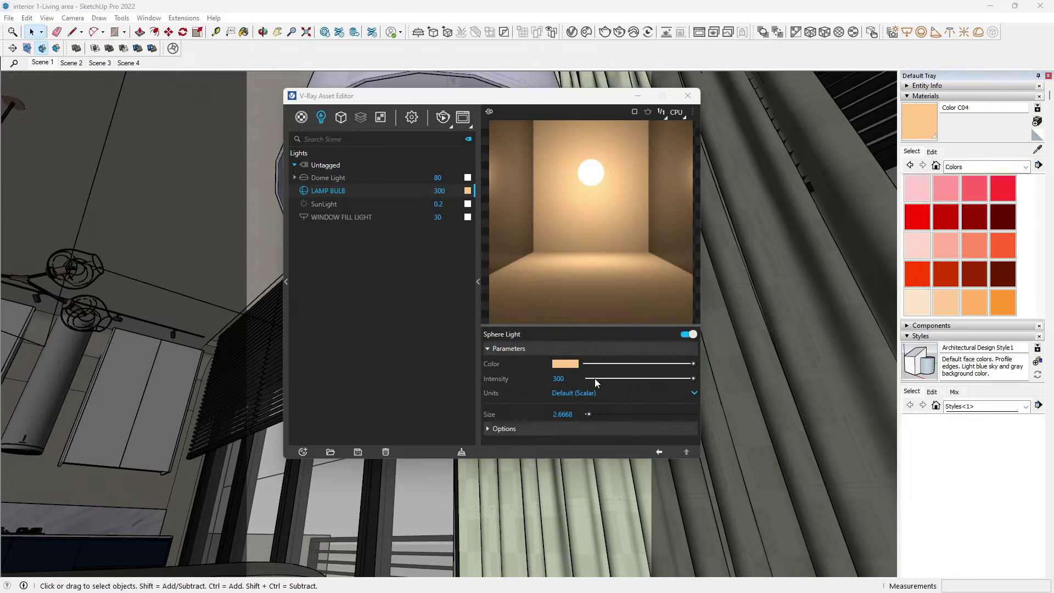
pyautogui.click(628, 433)
# Place a V-Ray spot light at the floor lamp shade, aimed downward.
pyautogui.scroll(-3, 697, 406)
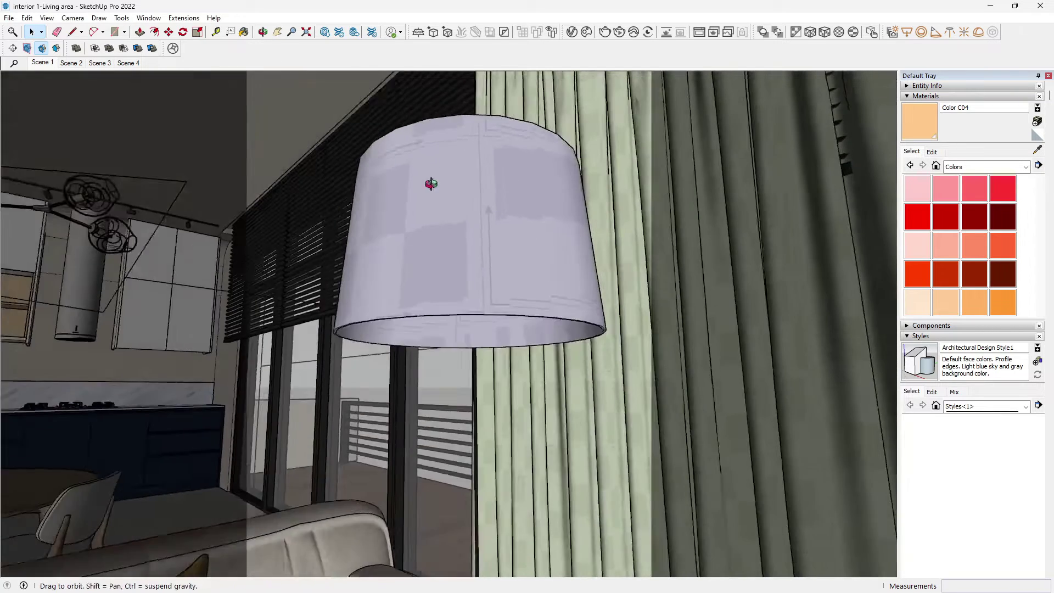
pyautogui.moveTo(432, 184); pyautogui.dragTo(489, 298, button='middle')
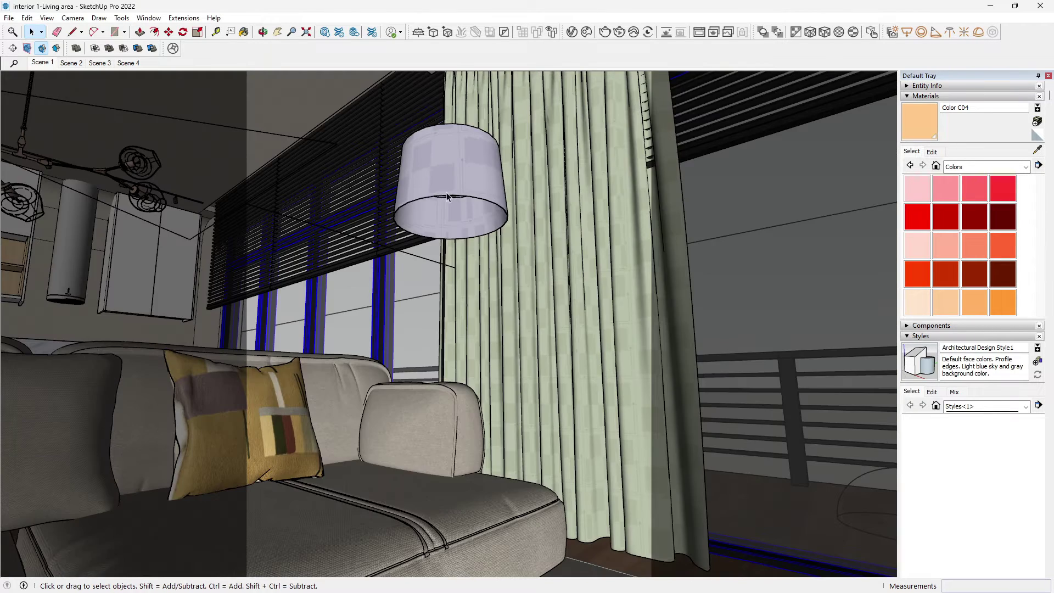
pyautogui.scroll(3, 448, 195)
pyautogui.moveTo(448, 194); pyautogui.dragTo(468, 264, button='middle')
pyautogui.click(470, 156)
pyautogui.scroll(-2, 535, 239)
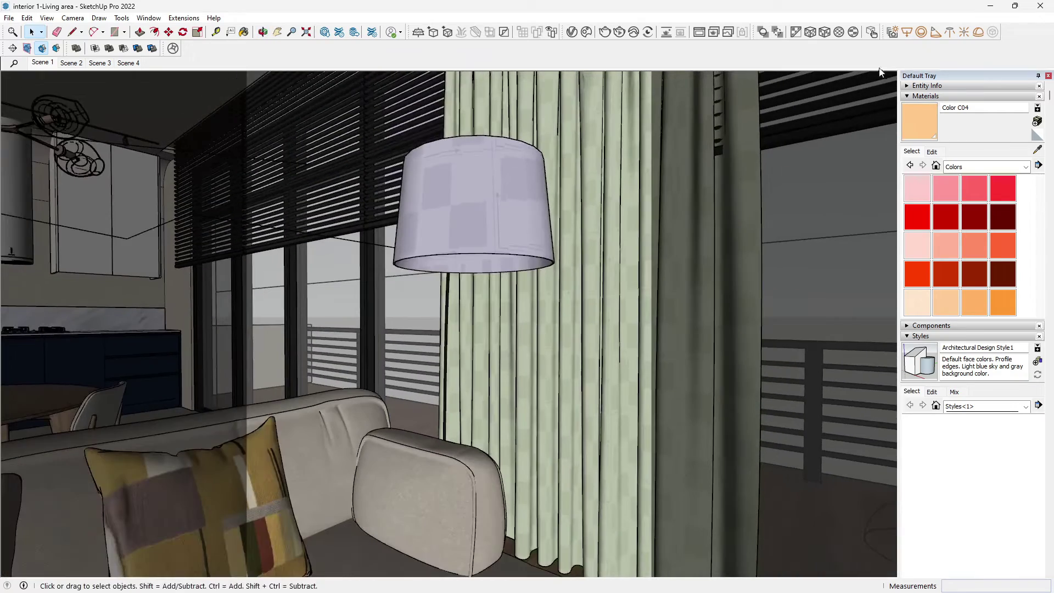
pyautogui.scroll(-2, 482, 255)
pyautogui.click(936, 32)
pyautogui.scroll(3, 481, 258)
pyautogui.moveTo(478, 340); pyautogui.dragTo(489, 289, button='middle')
pyautogui.click(469, 223)
pyautogui.press('space')
pyautogui.scroll(-3, 430, 247)
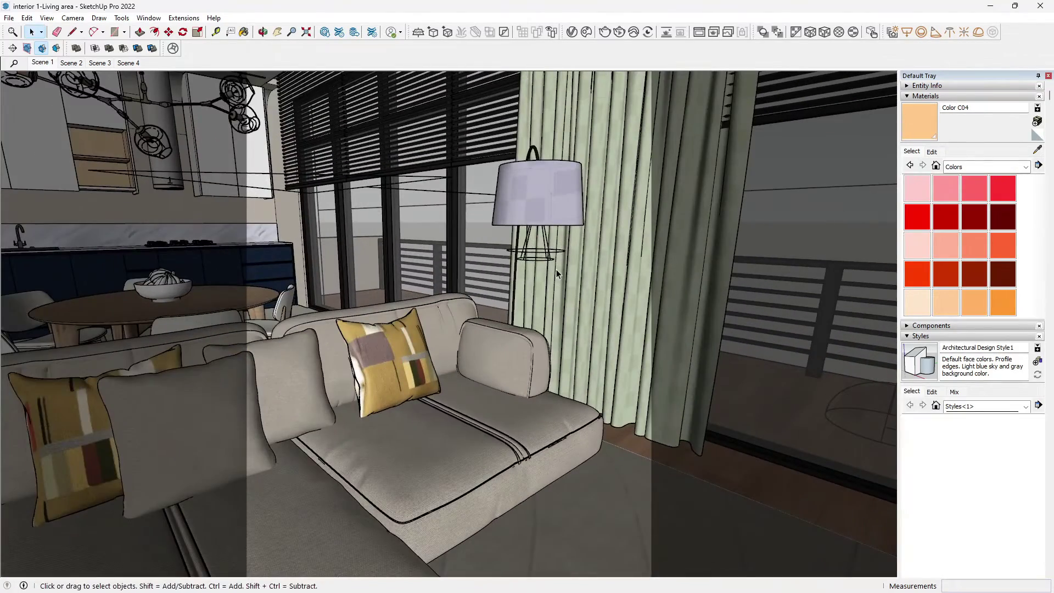
# Set the lamp spot light's color temperature to 3545 K and close the V-Ray Asset Editor.
pyautogui.moveTo(555, 269); pyautogui.dragTo(581, 225, button='middle')
pyautogui.click(549, 237)
pyautogui.click(572, 32)
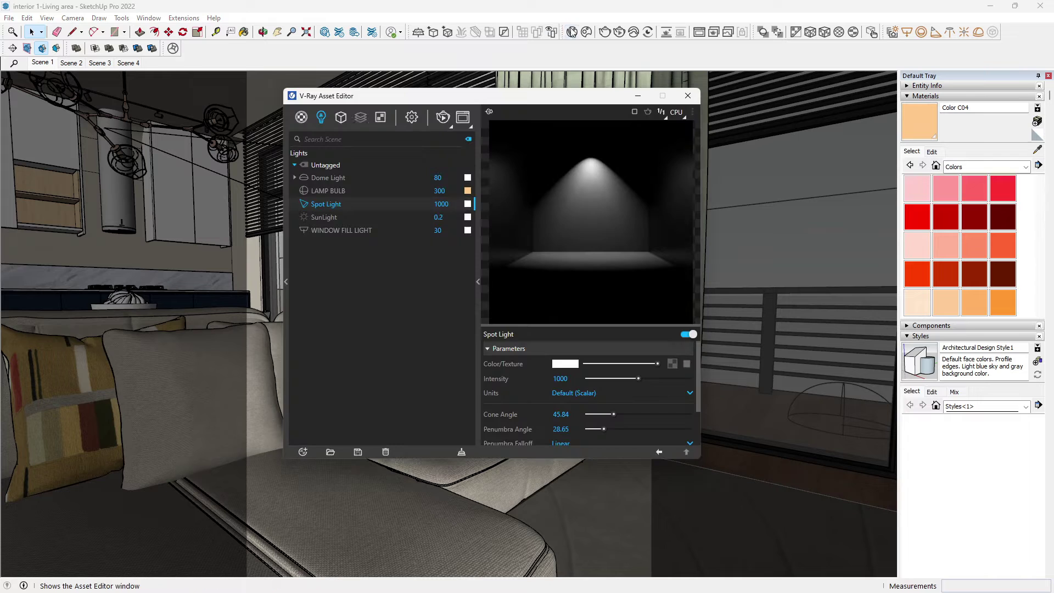
pyautogui.click(413, 119)
pyautogui.click(321, 118)
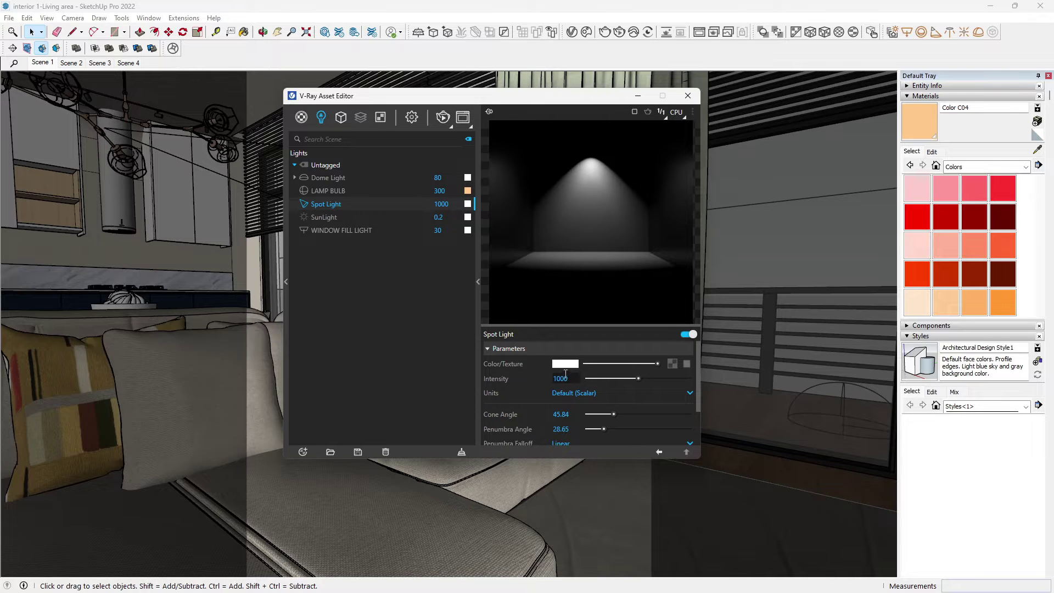
pyautogui.click(566, 364)
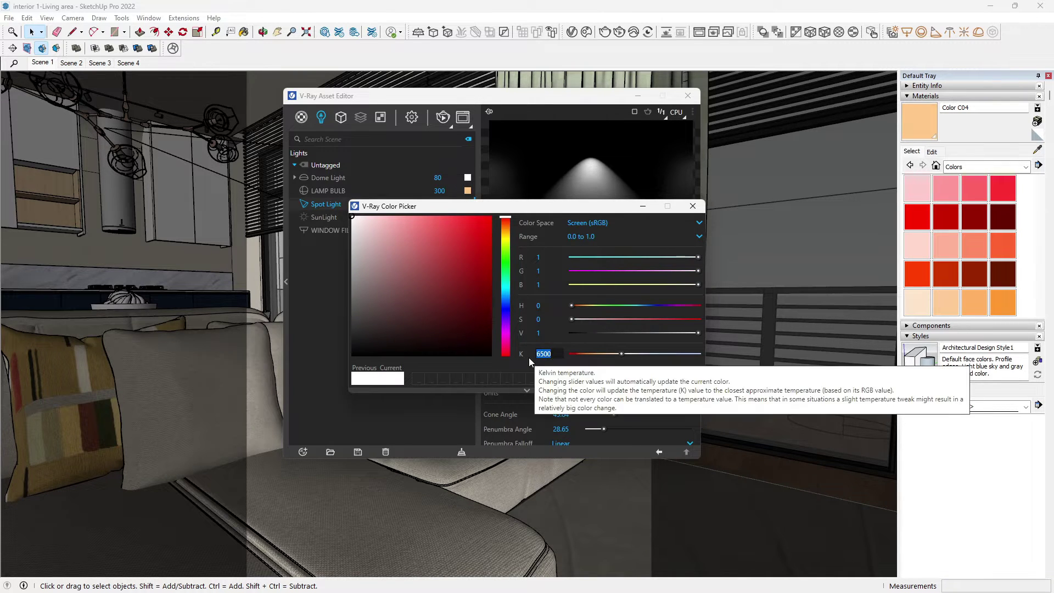
pyautogui.write('3545')
pyautogui.press('Return')
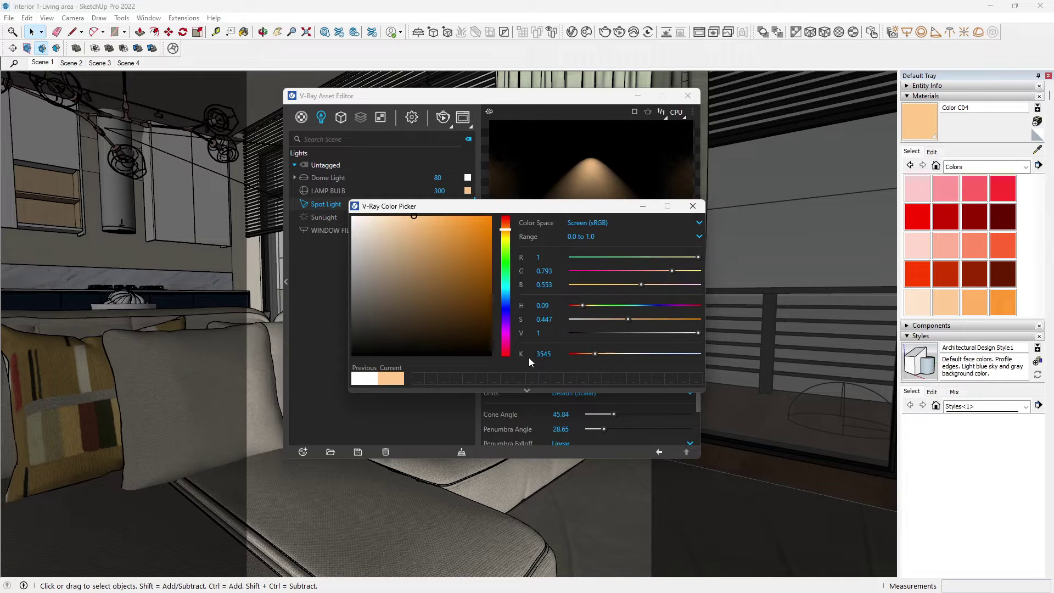
pyautogui.click(693, 206)
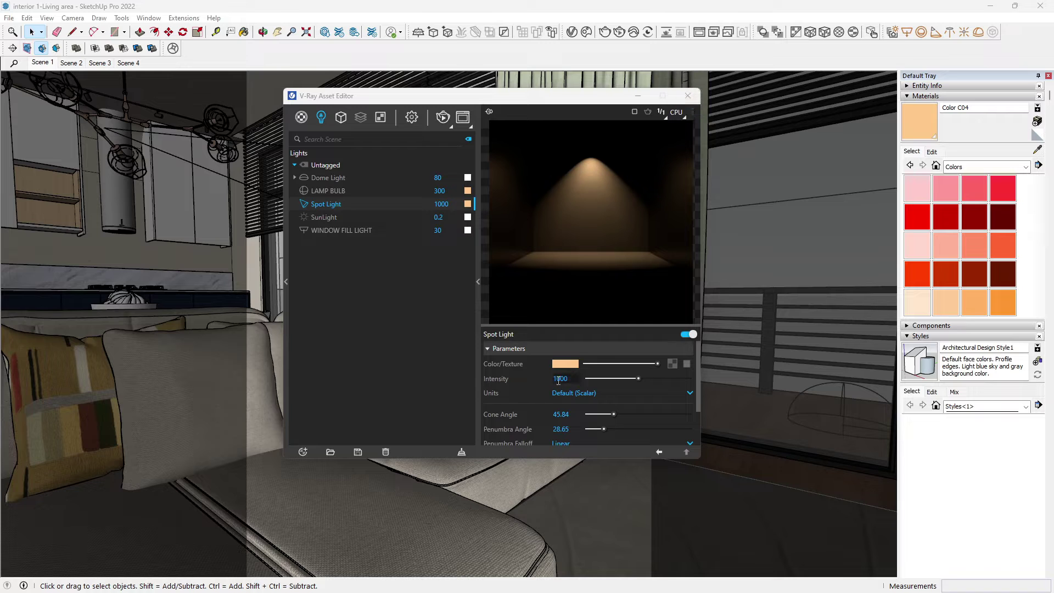
pyautogui.click(688, 96)
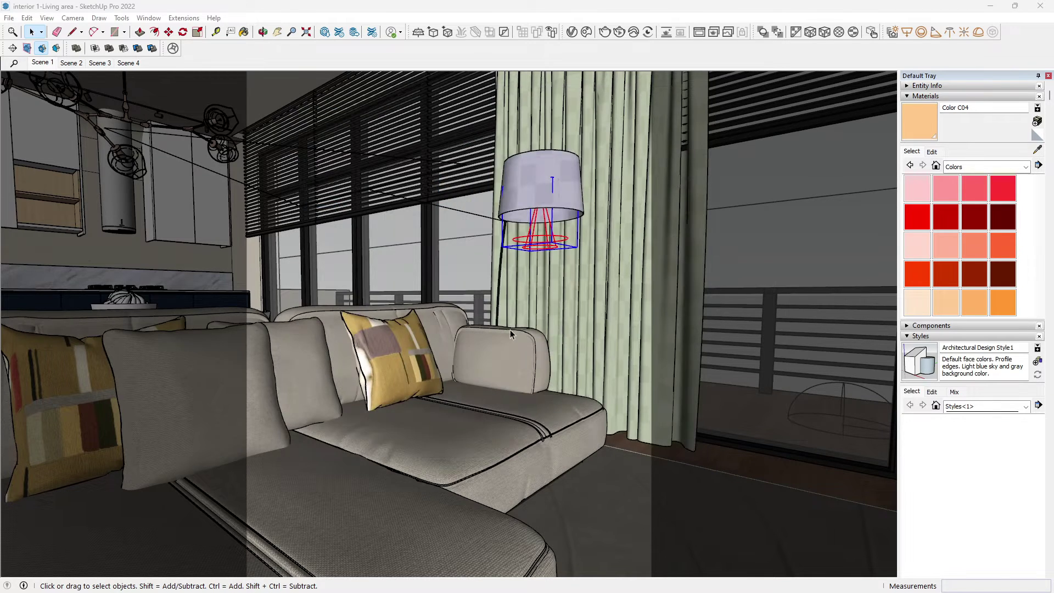
# Render a closer view of the floor lamp and sofa, with the frame buffer placed beside the model.
pyautogui.moveTo(516, 333); pyautogui.dragTo(522, 404, button='middle')
pyautogui.scroll(2, 498, 437)
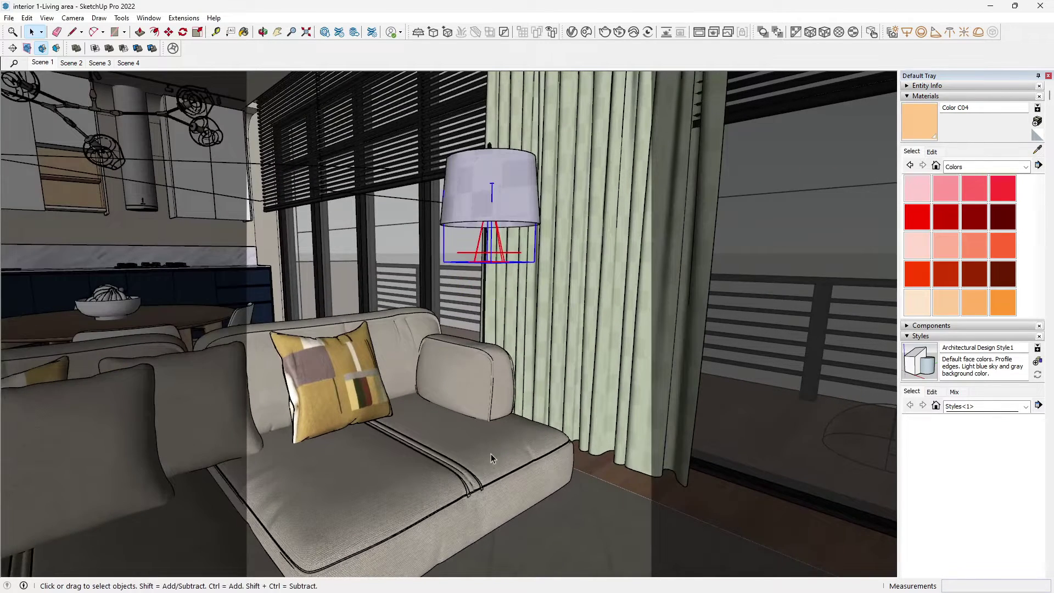
pyautogui.scroll(1, 493, 453)
pyautogui.moveTo(493, 452); pyautogui.dragTo(491, 446, button='middle')
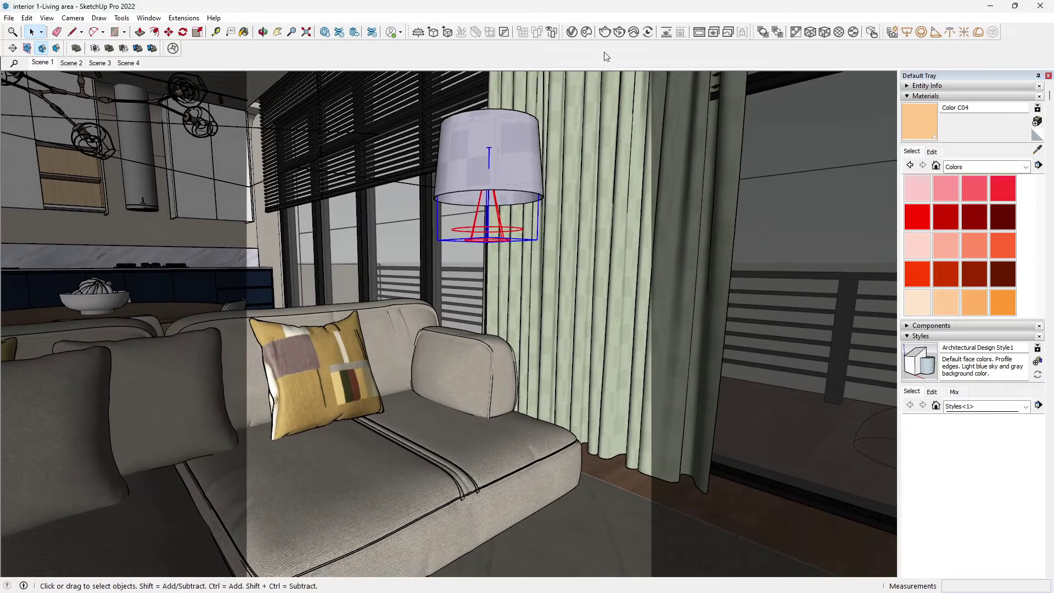
pyautogui.click(605, 31)
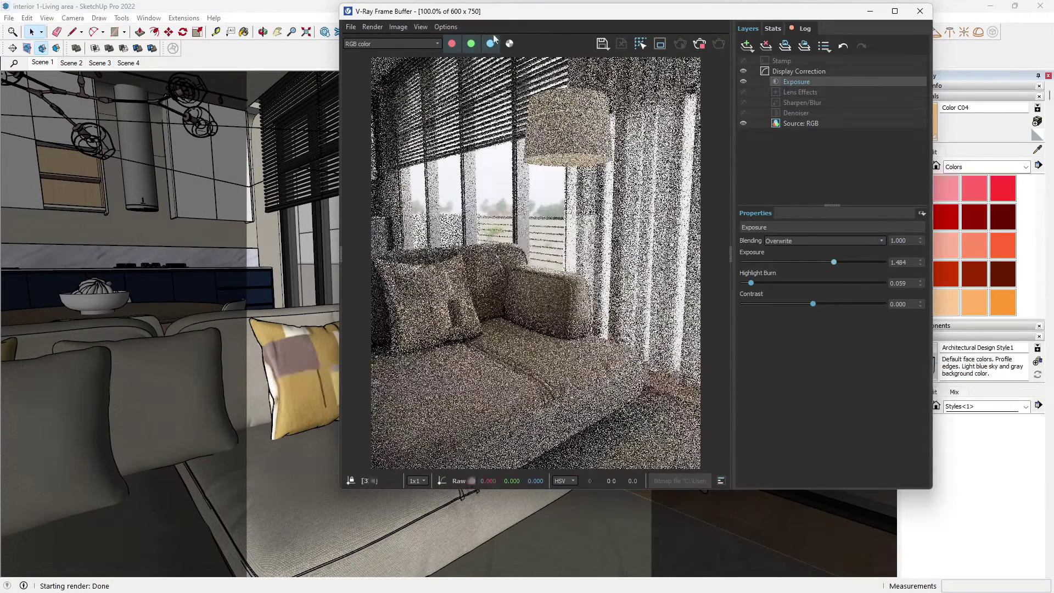
pyautogui.moveTo(508, 22); pyautogui.dragTo(585, 38)
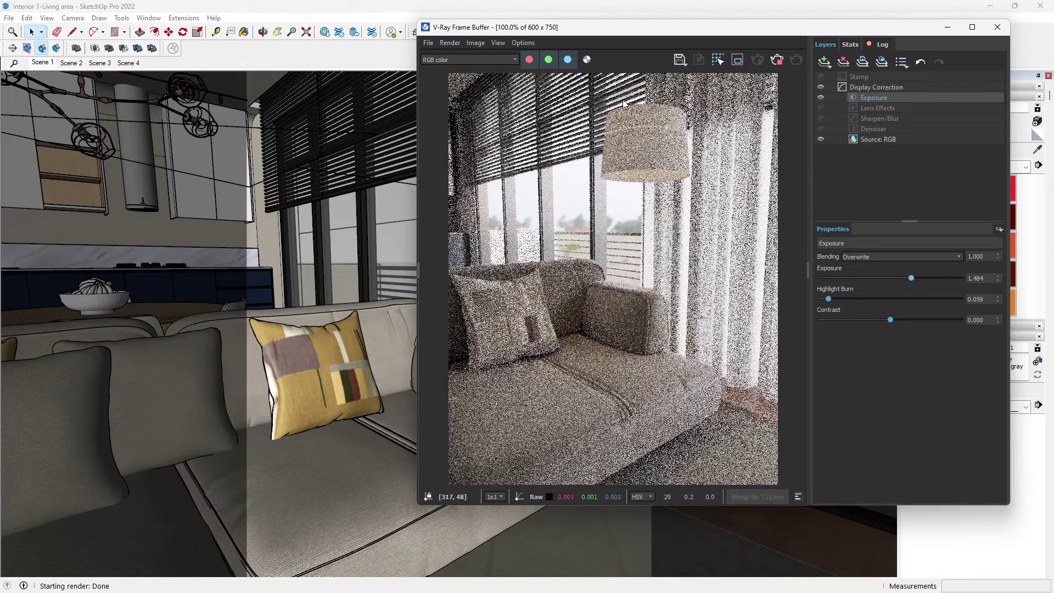
pyautogui.moveTo(433, 27); pyautogui.dragTo(575, 44)
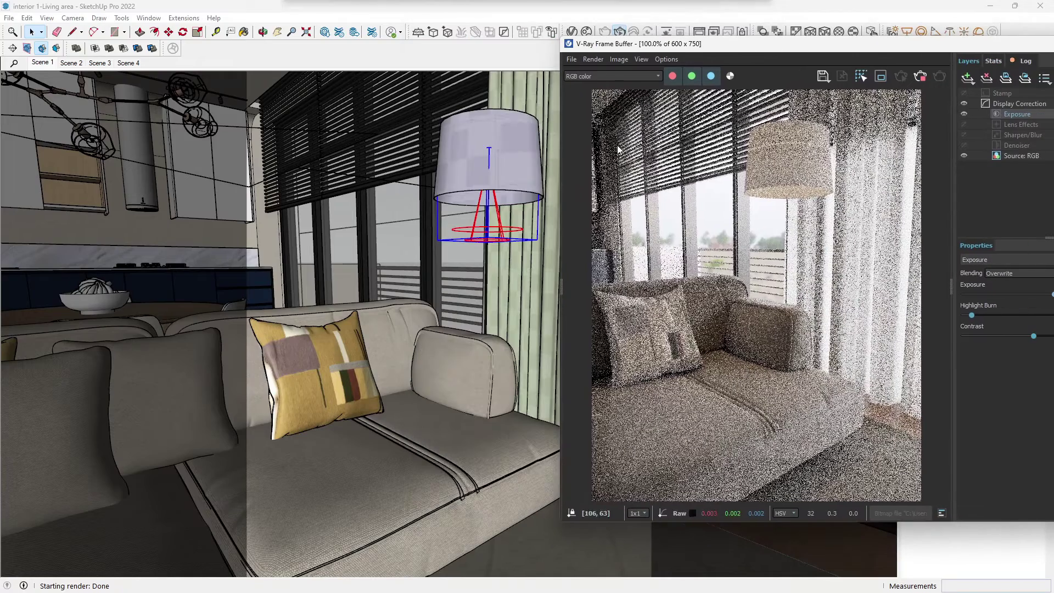
# Reopen the V-Ray Asset Editor beside the render and set the spot light's intensity to 10000.
pyautogui.click(573, 32)
pyautogui.moveTo(544, 104); pyautogui.dragTo(380, 72)
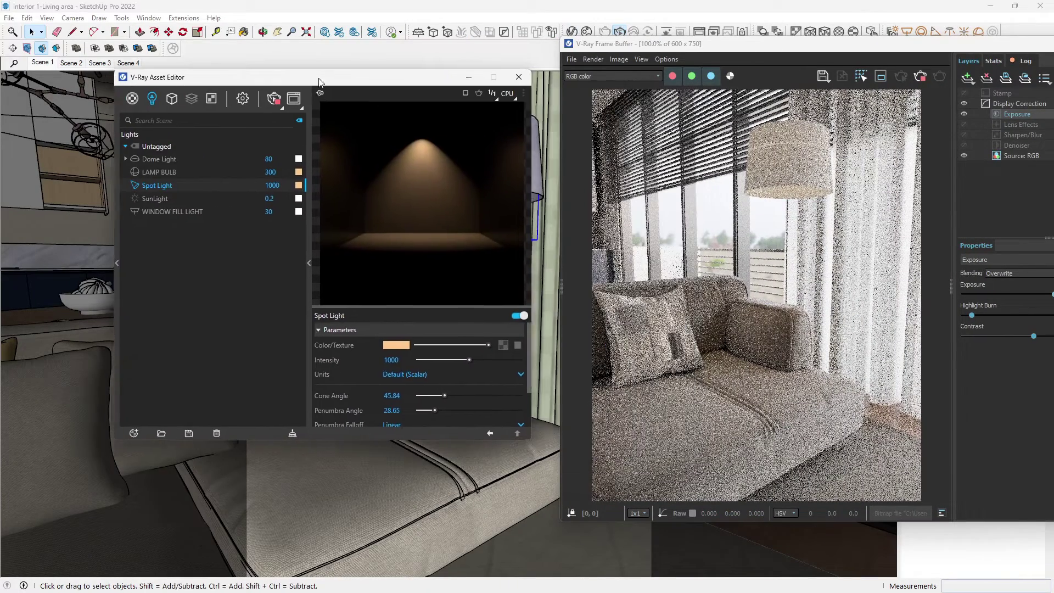
pyautogui.click(386, 360)
pyautogui.write('0')
pyautogui.press('Return')
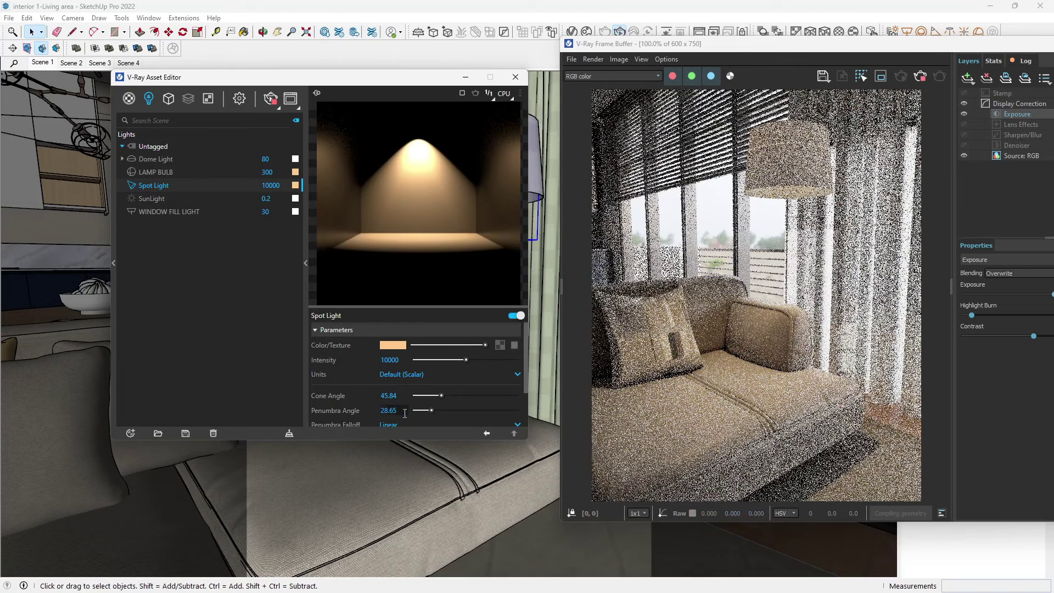
# Set the spot light's penumbra angle to 10.8 and its cone angle to 32.36.
pyautogui.moveTo(526, 374); pyautogui.dragTo(526, 393)
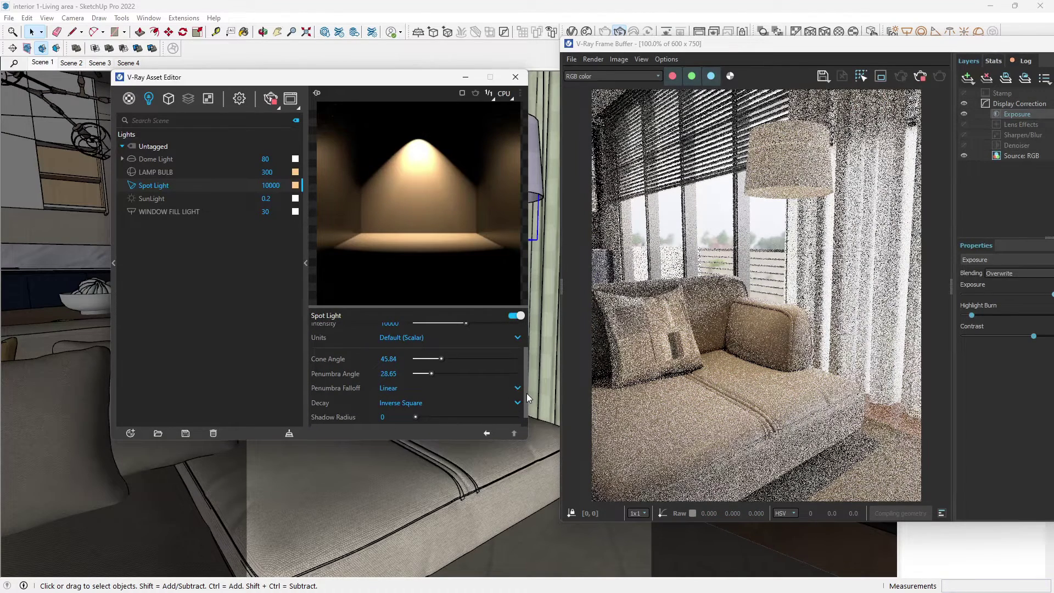
pyautogui.click(427, 373)
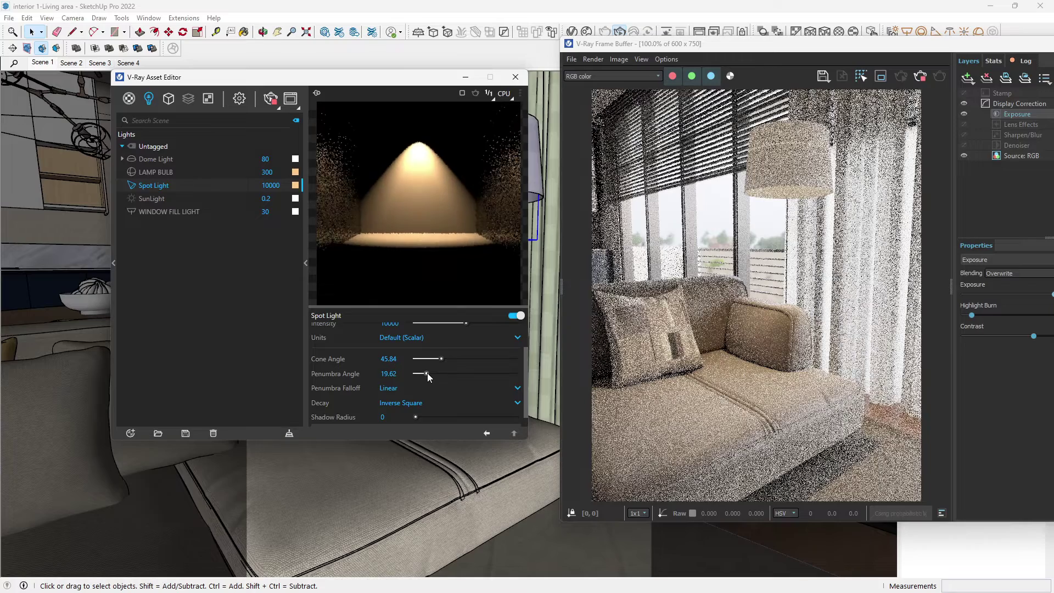
pyautogui.click(422, 373)
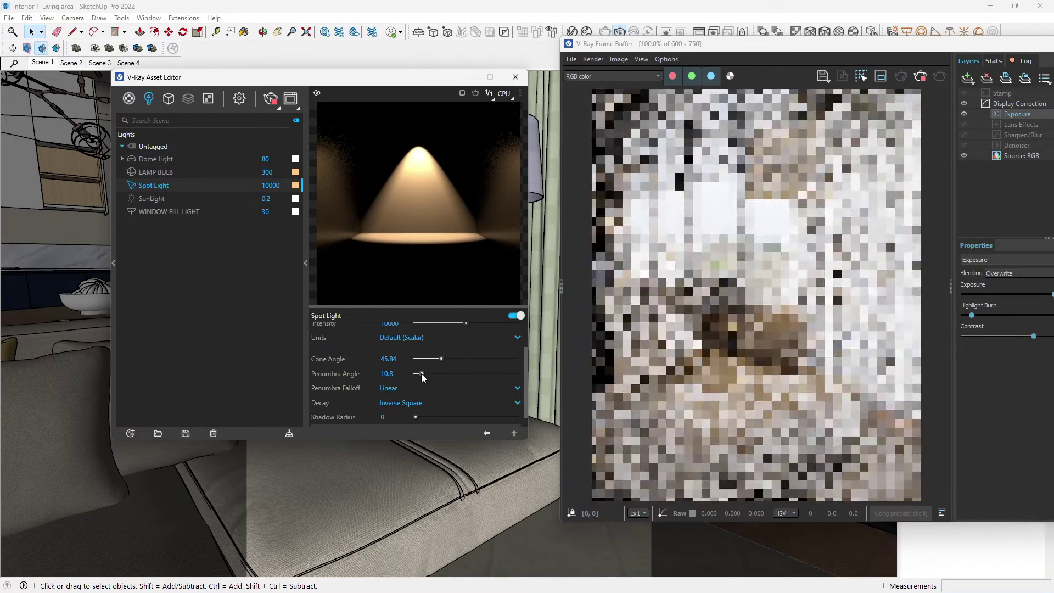
pyautogui.click(434, 359)
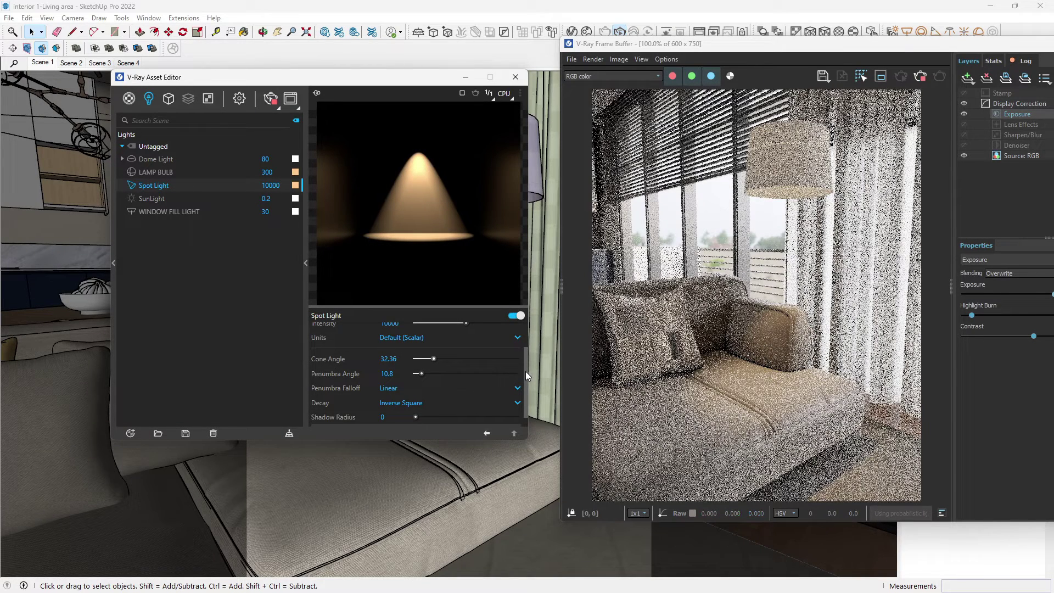
# Warm the spot light's color to a temperature of 2812 K.
pyautogui.moveTo(526, 371); pyautogui.dragTo(526, 340)
pyautogui.click(396, 345)
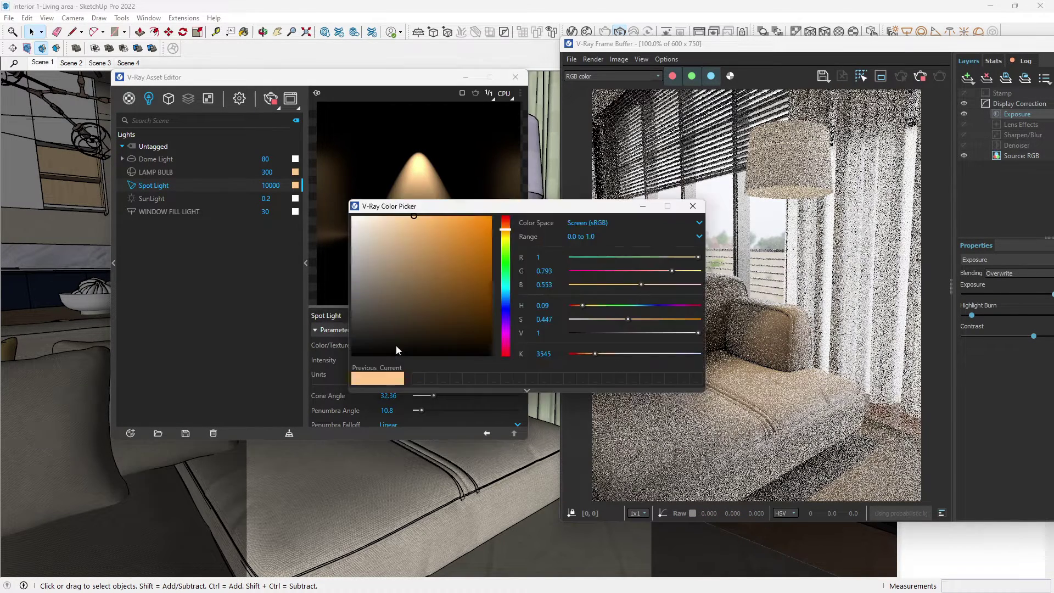
pyautogui.click(589, 353)
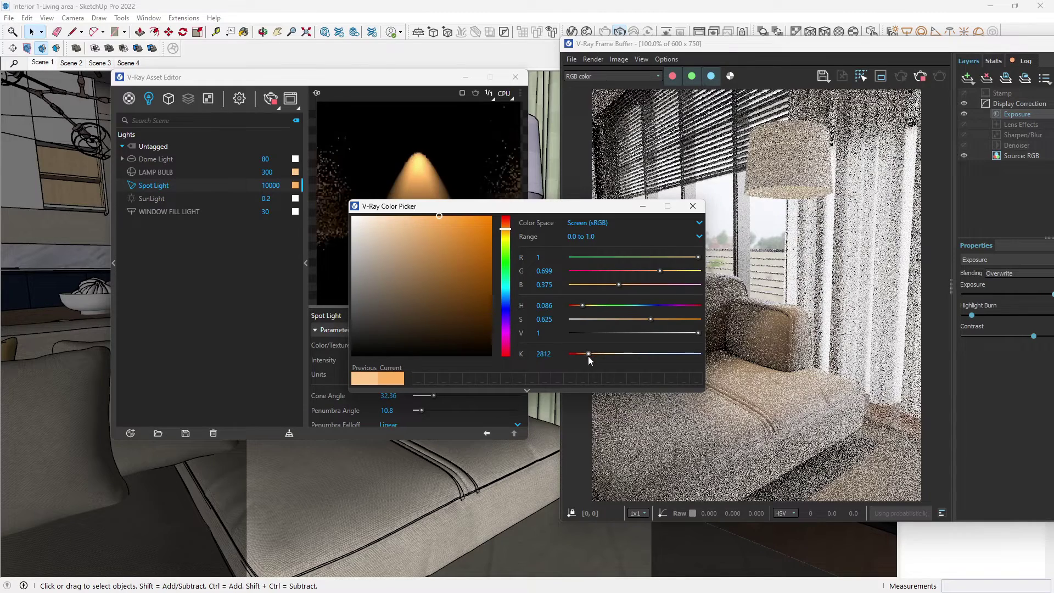
pyautogui.click(693, 206)
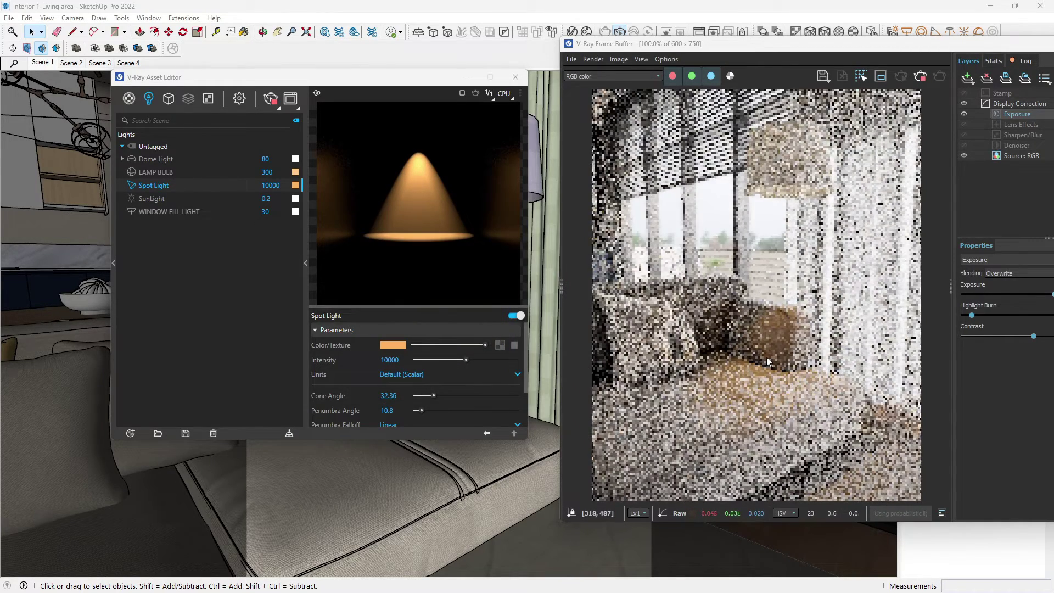
# Draw a V-Ray rectangle light across the underside of the kitchen wall cabinet beside the range hood.
pyautogui.moveTo(882, 44)
pyautogui.mouseDown()
pyautogui.moveTo(601, 57)
pyautogui.moveTo(627, 50)
pyautogui.mouseUp()
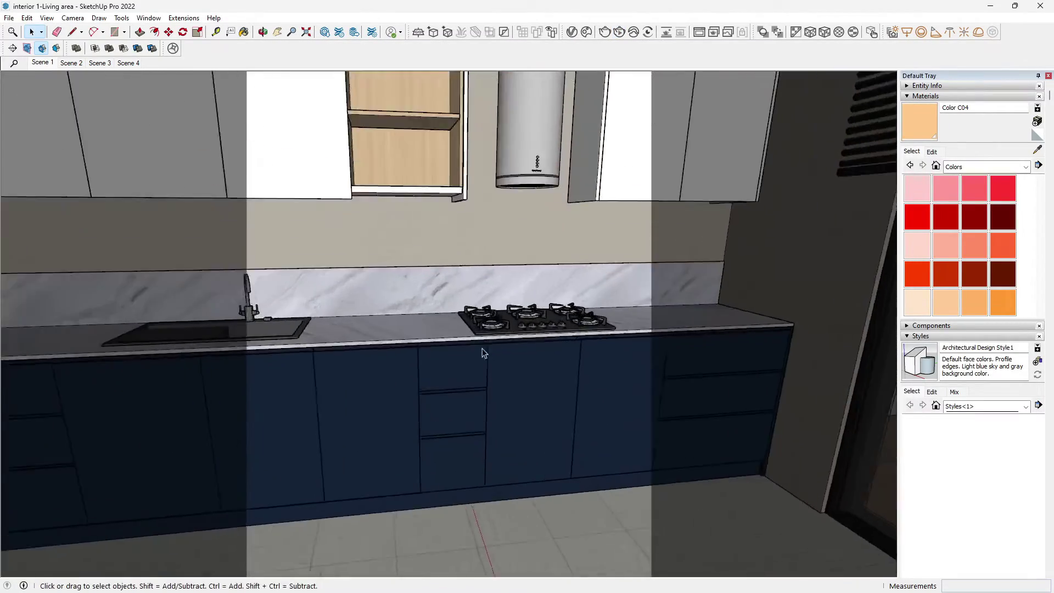
pyautogui.moveTo(553, 353); pyautogui.dragTo(682, 331, button='middle')
pyautogui.scroll(10, 303, 265)
pyautogui.scroll(2, 554, 233)
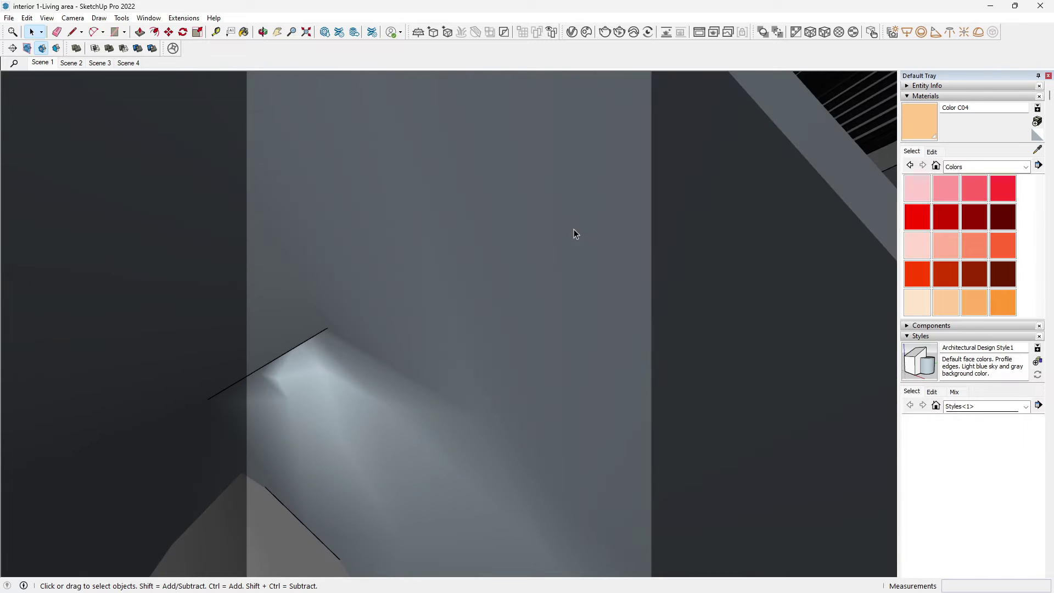
pyautogui.keyDown('shift'); pyautogui.moveTo(536, 278); pyautogui.dragTo(417, 412, button='middle'); pyautogui.keyUp('shift')
pyautogui.scroll(5, 496, 219)
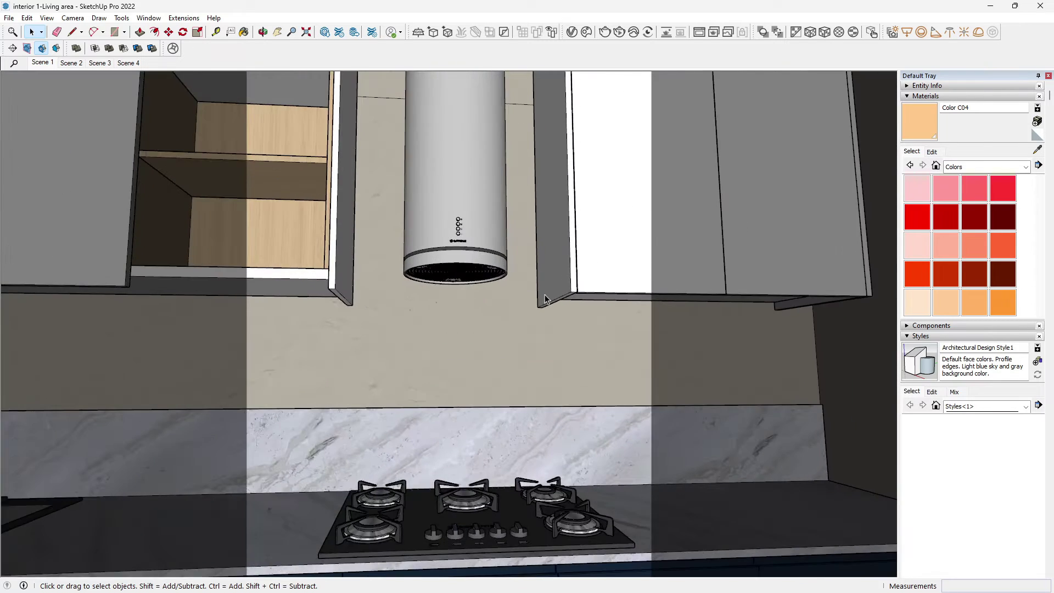
pyautogui.keyDown('shift'); pyautogui.moveTo(400, 304); pyautogui.dragTo(535, 321, button='middle'); pyautogui.keyUp('shift')
pyautogui.scroll(-3, 535, 320)
pyautogui.click(907, 32)
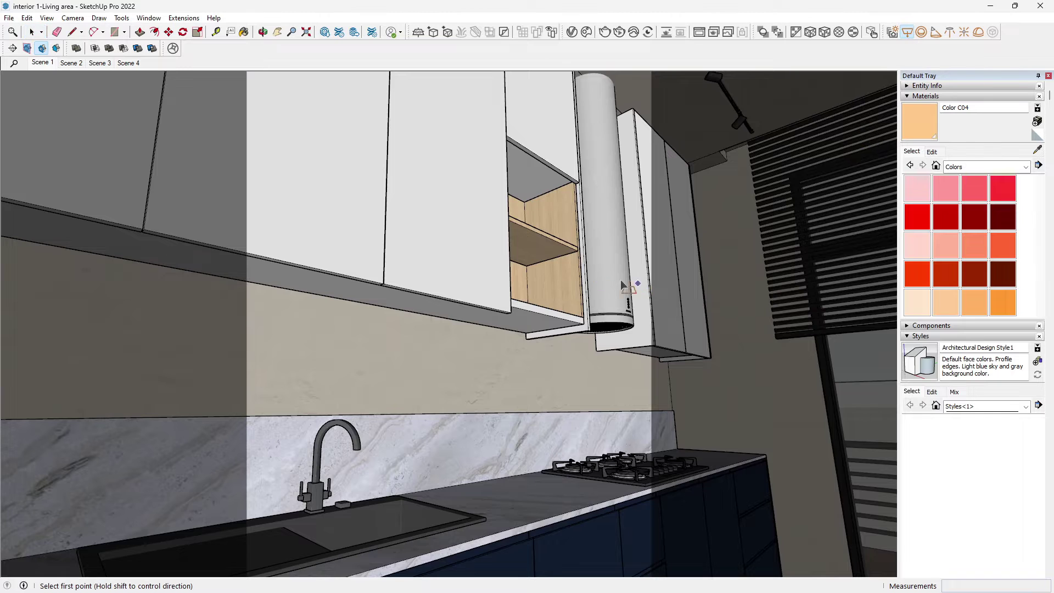
pyautogui.scroll(5, 708, 354)
pyautogui.scroll(2, 637, 308)
pyautogui.scroll(3, 807, 346)
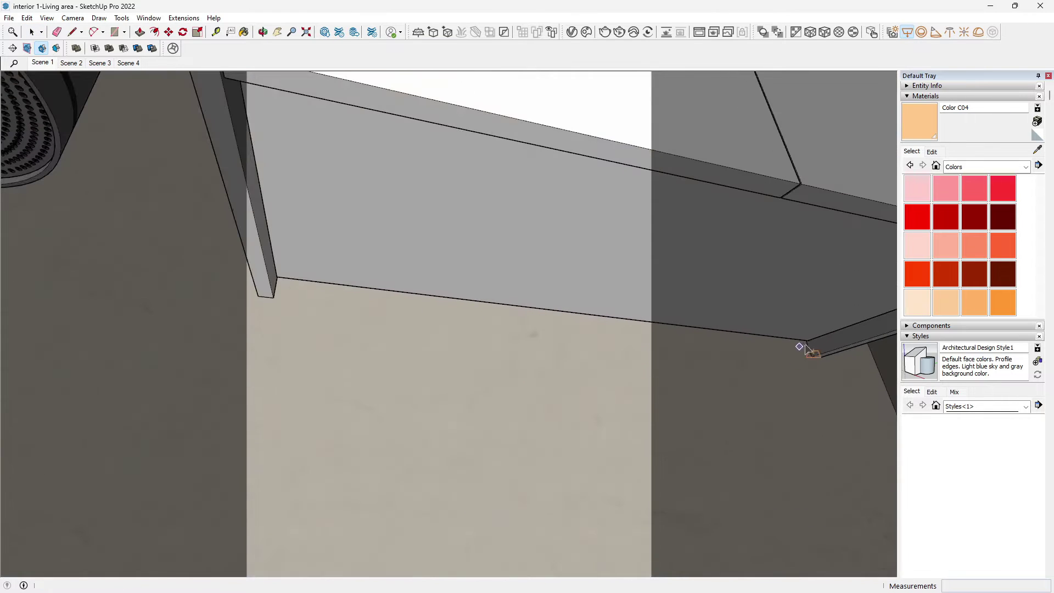
pyautogui.click(810, 345)
pyautogui.moveTo(815, 349); pyautogui.dragTo(265, 301, button='middle')
pyautogui.scroll(2, 279, 293)
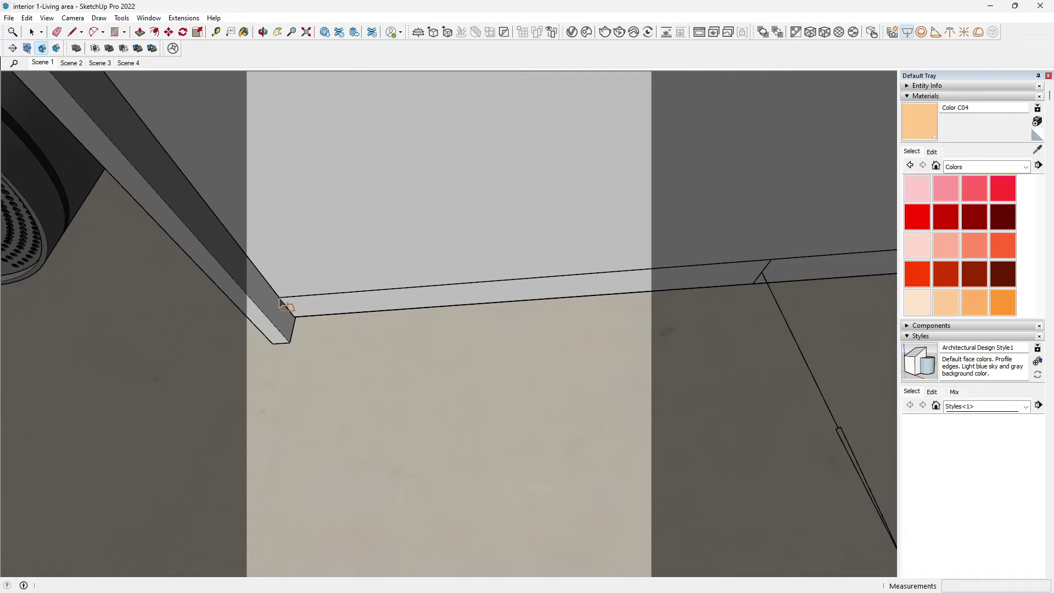
pyautogui.click(280, 296)
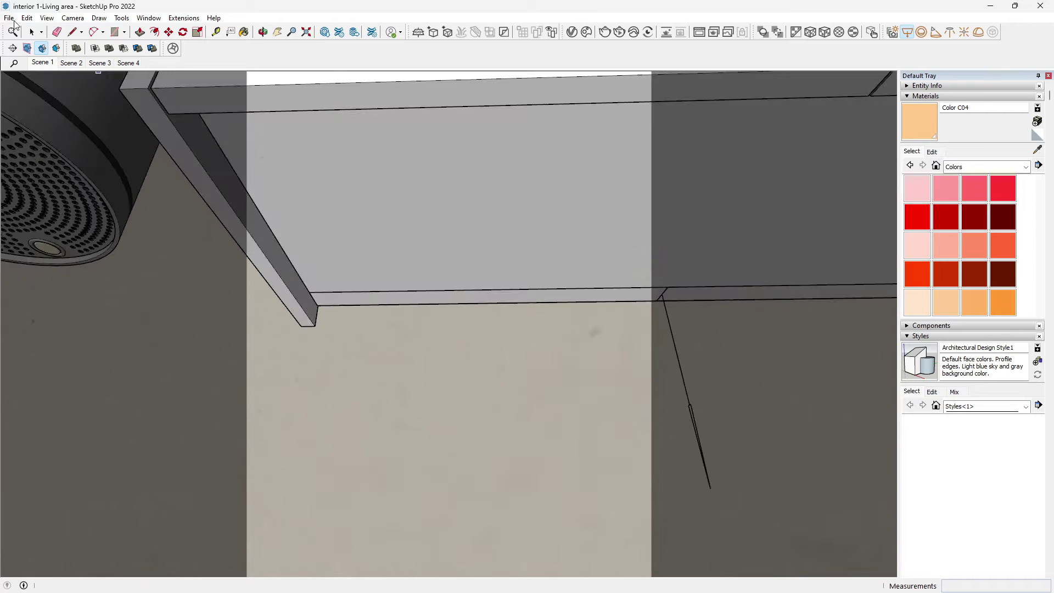
# Move the new rectangle light 1 mm clear of the wall cabinet's underside.
pyautogui.click(31, 31)
pyautogui.click(484, 296)
pyautogui.moveTo(484, 323); pyautogui.dragTo(417, 345, button='middle')
pyautogui.scroll(3, 330, 308)
pyautogui.press('m')
pyautogui.click(322, 302)
pyautogui.write('1')
pyautogui.press('Return')
pyautogui.scroll(-1, 397, 294)
pyautogui.scroll(4, 320, 288)
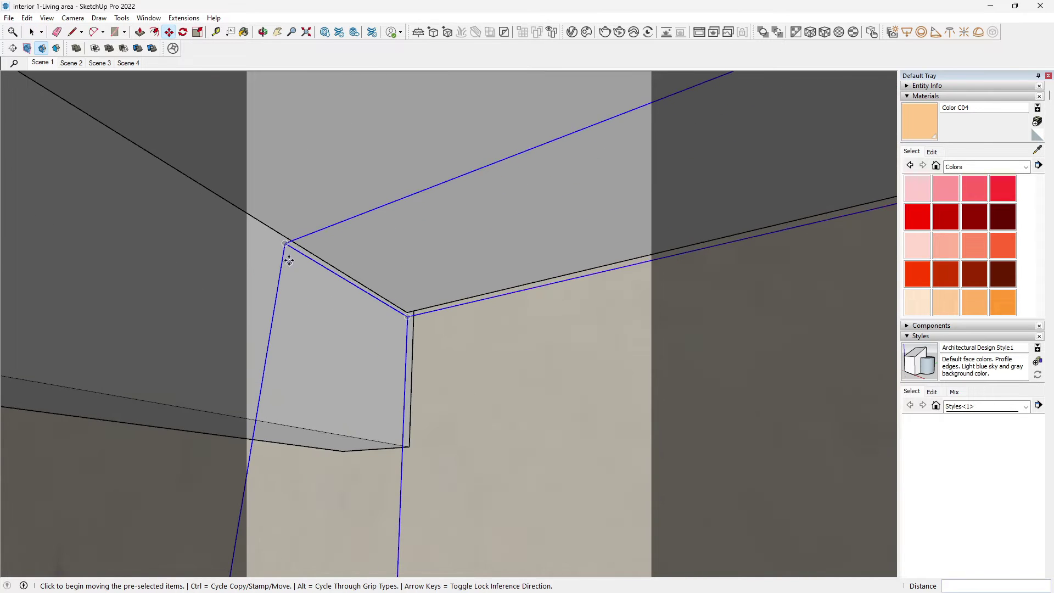
# Copy the rectangle light to the underside of the wall cabinets above the sink, aligned to their back corner.
pyautogui.click(413, 313)
pyautogui.press('ctrl')
pyautogui.scroll(-4, 653, 352)
pyautogui.scroll(4, 165, 313)
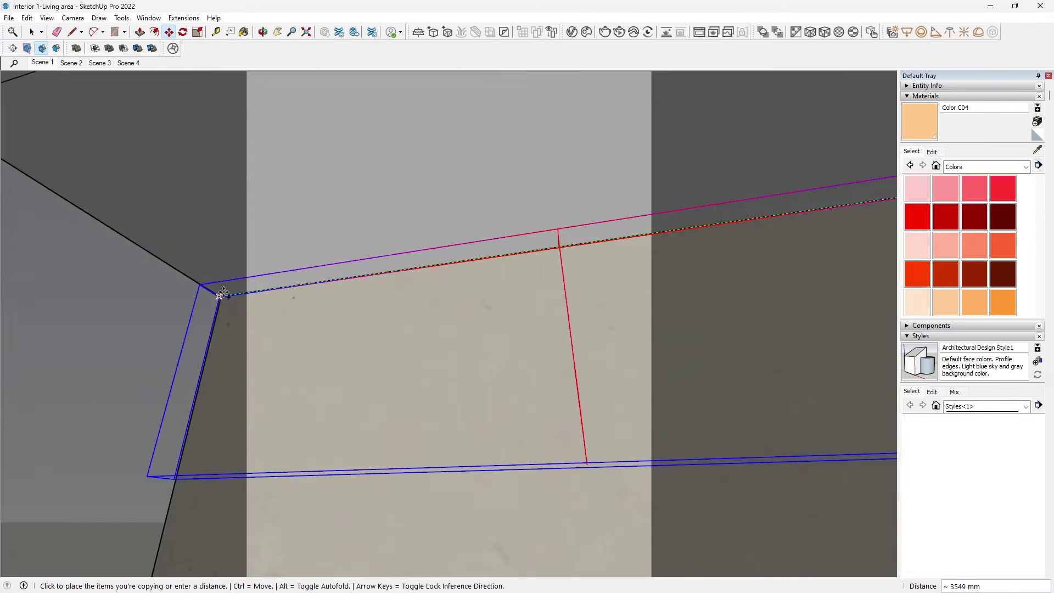
pyautogui.click(220, 296)
# Scale the copied light lengthwise so it spans the underside of the wall cabinets above the sink.
pyautogui.moveTo(307, 291); pyautogui.dragTo(444, 280, button='middle')
pyautogui.scroll(-3, 450, 275)
pyautogui.press('s')
pyautogui.moveTo(676, 306); pyautogui.dragTo(813, 302, button='middle')
pyautogui.scroll(3, 813, 302)
pyautogui.click(437, 330)
pyautogui.scroll(-3, 608, 332)
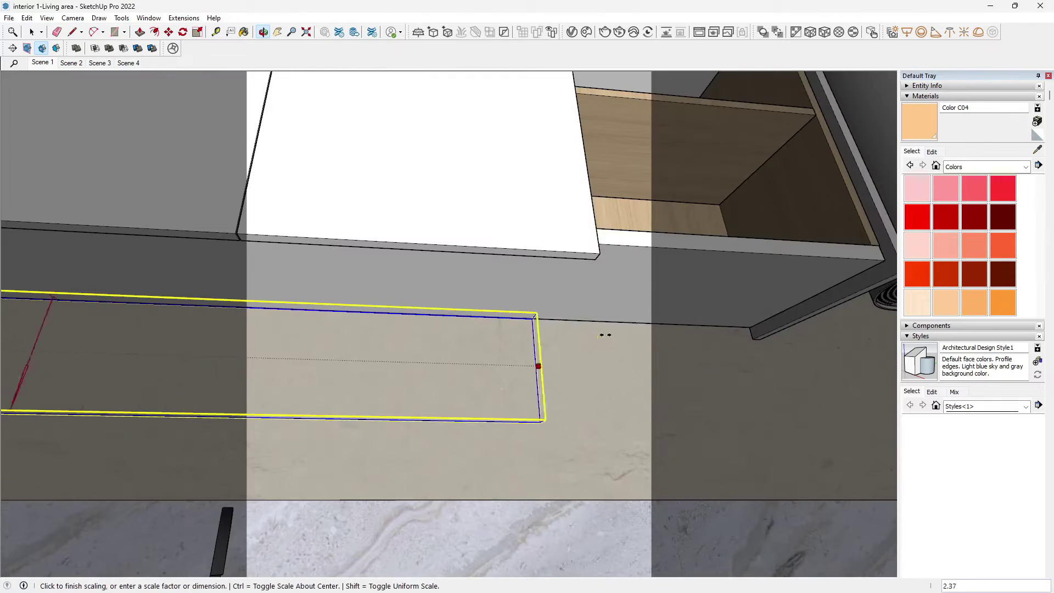
pyautogui.click(777, 324)
pyautogui.scroll(-2, 530, 326)
pyautogui.moveTo(661, 388); pyautogui.dragTo(549, 406, button='middle')
pyautogui.scroll(-1, 478, 398)
pyautogui.moveTo(346, 380); pyautogui.dragTo(382, 380, button='middle')
pyautogui.press('space')
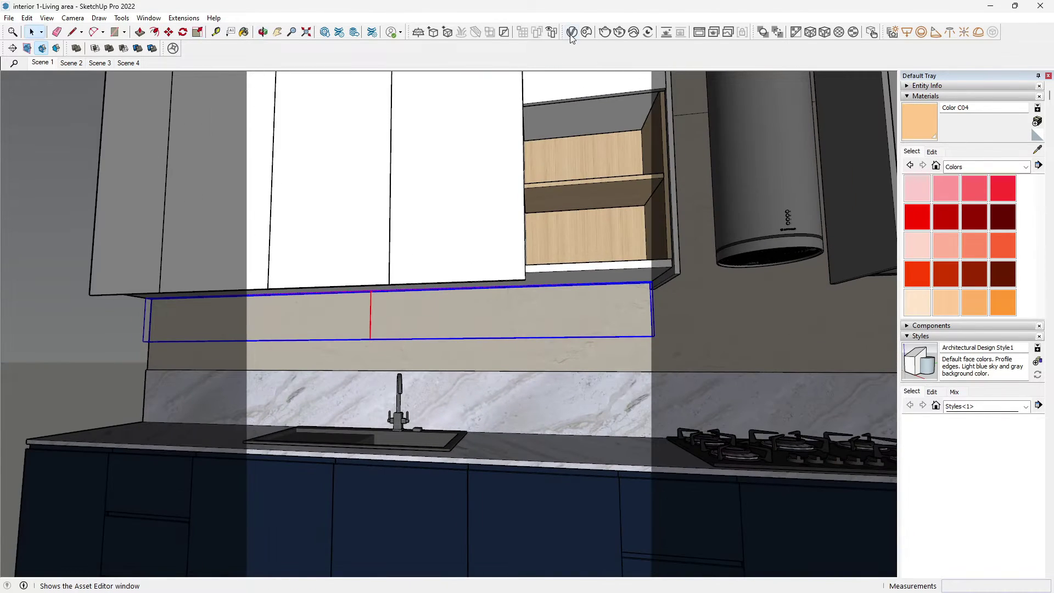
# Show the light list in the V-Ray Asset Editor and rename the under-cabinet light as "cabinet Lights".
pyautogui.click(572, 32)
pyautogui.write('cabinet Lights')
pyautogui.press('Return')
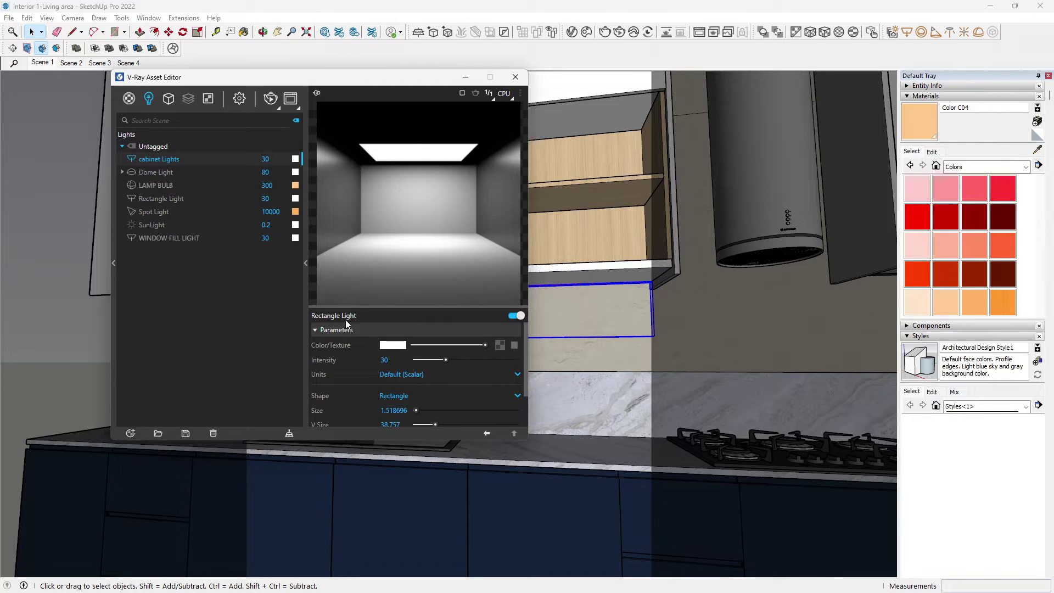
# Set the cabinet Lights color temperature to 4000 K and close the V-Ray Asset Editor.
pyautogui.click(396, 344)
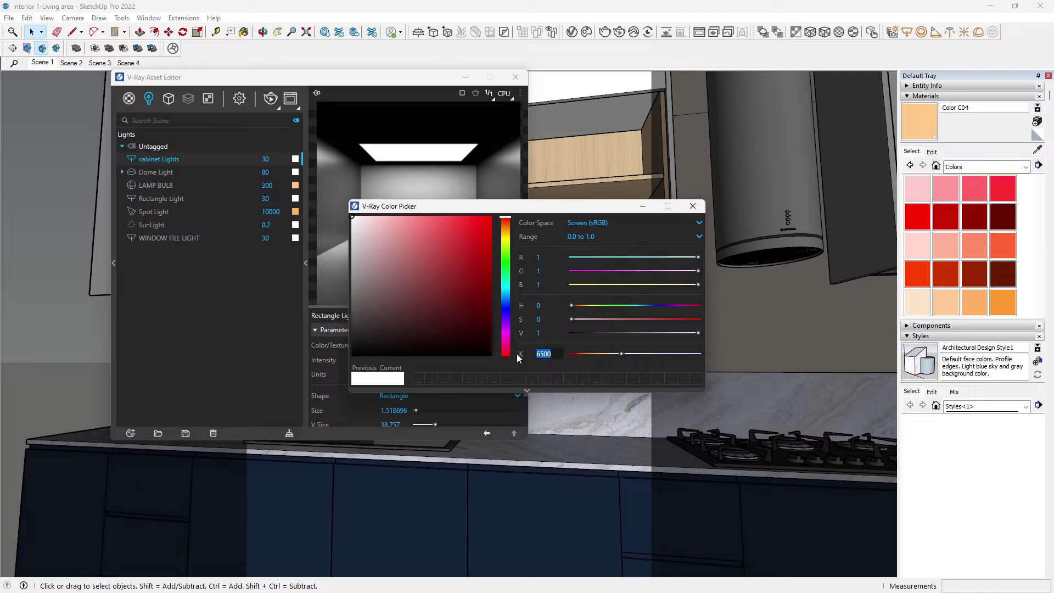
pyautogui.write('4000')
pyautogui.press('Return')
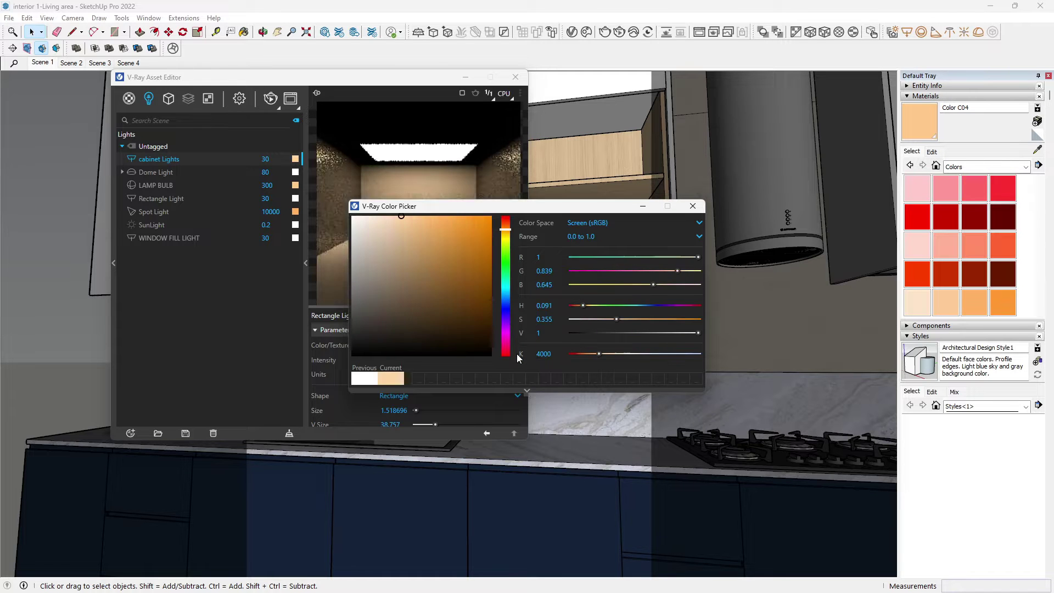
pyautogui.click(692, 206)
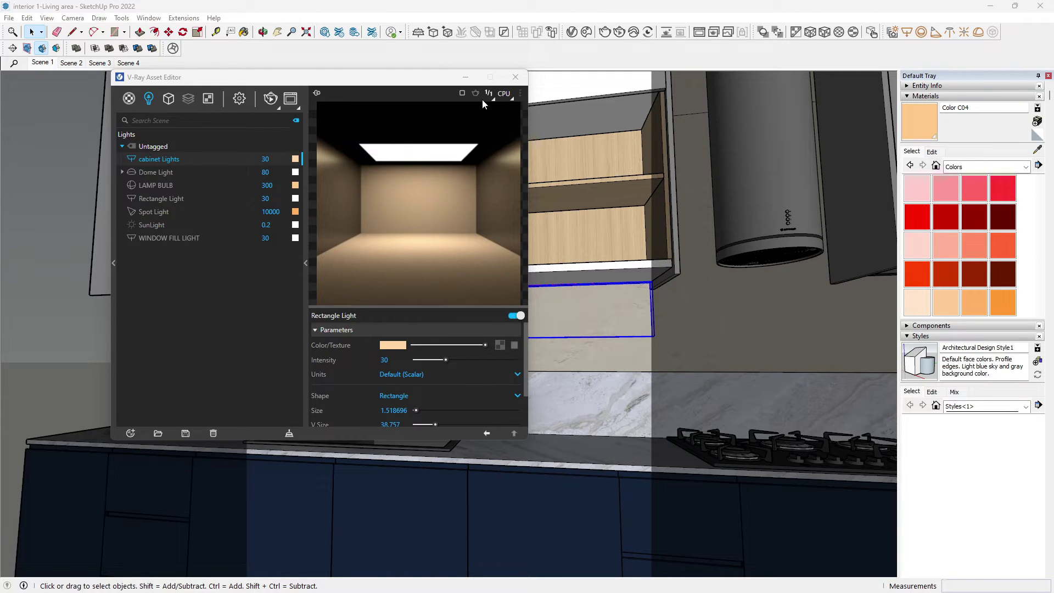
pyautogui.click(515, 77)
# Frame the whole kitchen run and start a test render of the under-cabinet lighting.
pyautogui.scroll(-3, 363, 366)
pyautogui.moveTo(362, 365); pyautogui.dragTo(440, 366, button='middle')
pyautogui.scroll(-1, 275, 287)
pyautogui.moveTo(513, 367); pyautogui.dragTo(549, 357, button='middle')
pyautogui.scroll(1, 301, 322)
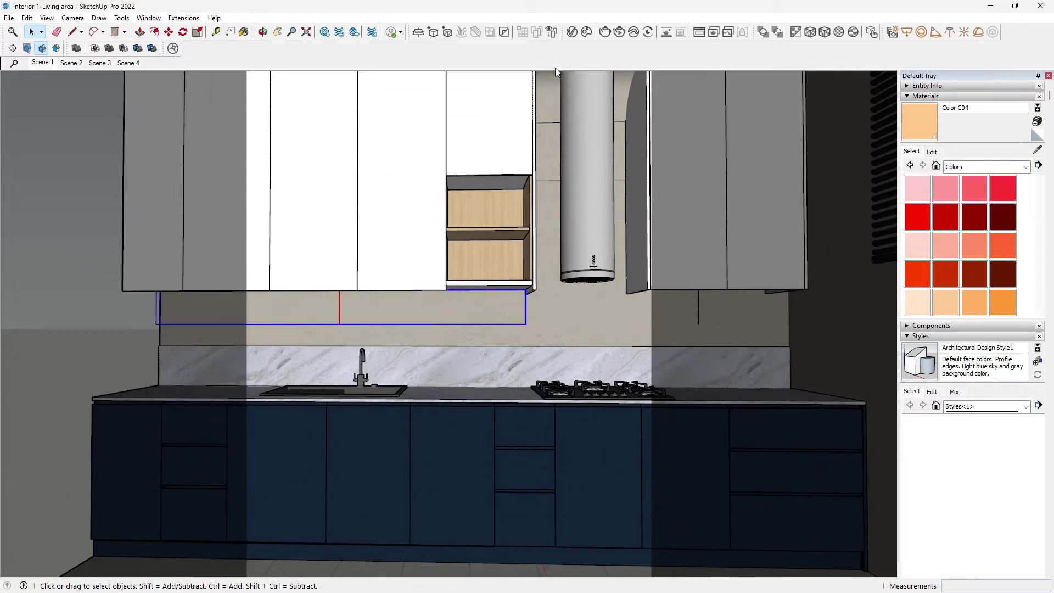
pyautogui.click(619, 31)
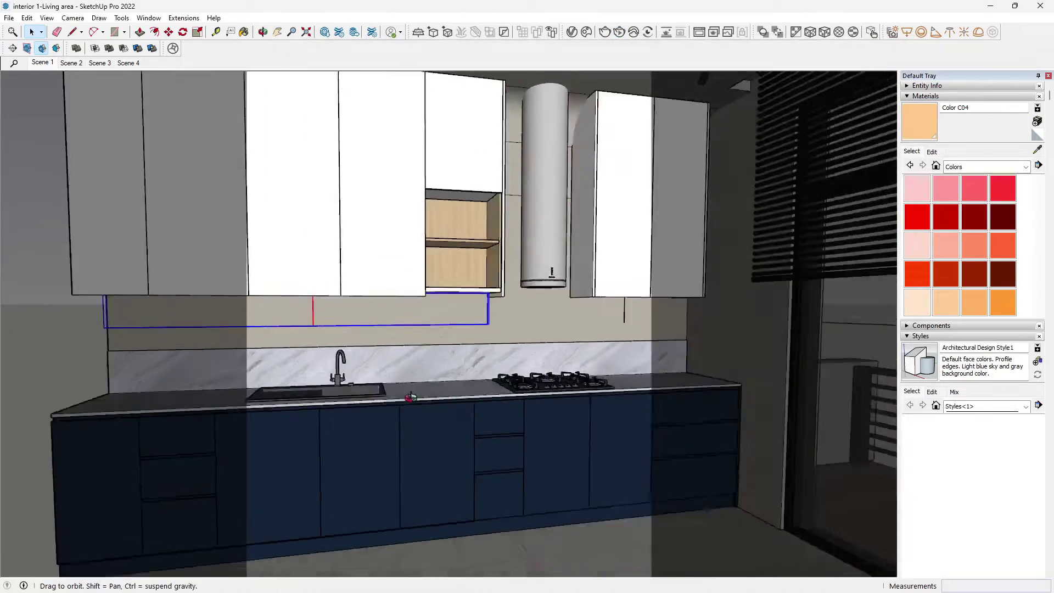
# Draw a V-Ray rectangle light along the underside of the TV wall panel, above the low console.
pyautogui.moveTo(411, 397); pyautogui.dragTo(615, 428, button='middle')
pyautogui.scroll(3, 638, 428)
pyautogui.scroll(2, 615, 434)
pyautogui.moveTo(516, 374); pyautogui.dragTo(483, 302, button='middle')
pyautogui.scroll(2, 376, 353)
pyautogui.scroll(-2, 377, 353)
pyautogui.click(907, 31)
pyautogui.scroll(4, 300, 324)
pyautogui.click(310, 304)
pyautogui.scroll(-4, 374, 300)
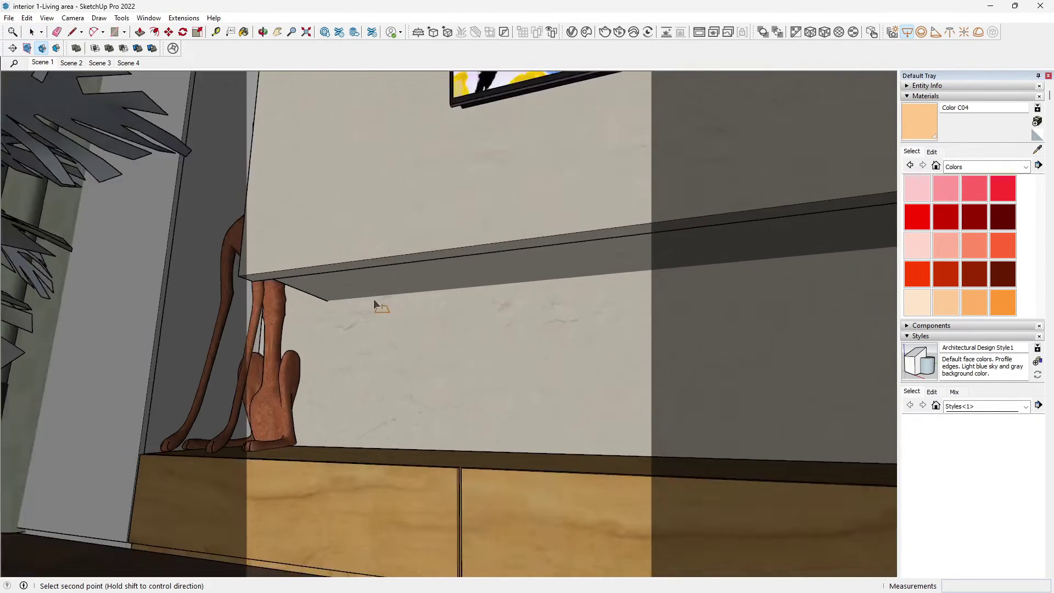
pyautogui.moveTo(374, 302); pyautogui.dragTo(528, 285, button='middle')
pyautogui.scroll(3, 662, 310)
pyautogui.moveTo(661, 309)
pyautogui.keyDown('shift'); pyautogui.mouseDown(button='middle')
pyautogui.moveTo(640, 301)
pyautogui.moveTo(652, 302)
pyautogui.mouseUp(button='middle'); pyautogui.keyUp('shift')
pyautogui.scroll(3, 748, 325)
pyautogui.keyDown('shift'); pyautogui.moveTo(749, 325); pyautogui.dragTo(291, 338, button='middle'); pyautogui.keyUp('shift')
pyautogui.scroll(3, 624, 304)
pyautogui.scroll(-3, 451, 321)
pyautogui.press('space')
# Scale the light beneath the TV wall panel and move it by 15 mm.
pyautogui.moveTo(451, 321)
pyautogui.mouseDown(button='middle')
pyautogui.moveTo(292, 333)
pyautogui.moveTo(467, 330)
pyautogui.mouseUp(button='middle')
pyautogui.moveTo(773, 85); pyautogui.dragTo(287, 318, button='middle')
pyautogui.scroll(3, 480, 287)
pyautogui.click(480, 287)
pyautogui.moveTo(479, 287); pyautogui.dragTo(352, 352, button='middle')
pyautogui.click(197, 32)
pyautogui.moveTo(511, 439); pyautogui.dragTo(536, 356, button='middle')
pyautogui.scroll(2, 536, 356)
pyautogui.moveTo(483, 297); pyautogui.dragTo(504, 301)
pyautogui.scroll(3, 499, 388)
pyautogui.press('m')
pyautogui.click(426, 268)
pyautogui.write('15')
pyautogui.press('Return')
# Rotate a light upright for the TV panel's side edge and offset it 1 mm from the panel.
pyautogui.moveTo(427, 287); pyautogui.dragTo(374, 518, button='middle')
pyautogui.press('q')
pyautogui.click(463, 295)
pyautogui.click(485, 292)
pyautogui.click(464, 265)
pyautogui.moveTo(473, 277); pyautogui.dragTo(537, 516, button='middle')
pyautogui.press('m')
pyautogui.click(543, 513)
pyautogui.scroll(-2, 543, 514)
pyautogui.moveTo(440, 494)
pyautogui.mouseDown(button='middle')
pyautogui.moveTo(464, 404)
pyautogui.moveTo(423, 489)
pyautogui.mouseUp(button='middle')
pyautogui.scroll(4, 387, 276)
pyautogui.moveTo(387, 277); pyautogui.dragTo(415, 362, button='middle')
pyautogui.scroll(4, 414, 306)
pyautogui.write('1')
pyautogui.press('Return')
pyautogui.press('space')
# Frame the TV wall in two-point perspective and render it, with the frame buffer moved aside.
pyautogui.scroll(-6, 389, 309)
pyautogui.moveTo(417, 483); pyautogui.dragTo(516, 296, button='middle')
pyautogui.scroll(-5, 480, 337)
pyautogui.press('space')
pyautogui.scroll(4, 436, 308)
pyautogui.keyDown('shift'); pyautogui.moveTo(517, 297); pyautogui.dragTo(555, 335, button='middle'); pyautogui.keyUp('shift')
pyautogui.click(72, 18)
pyautogui.click(111, 96)
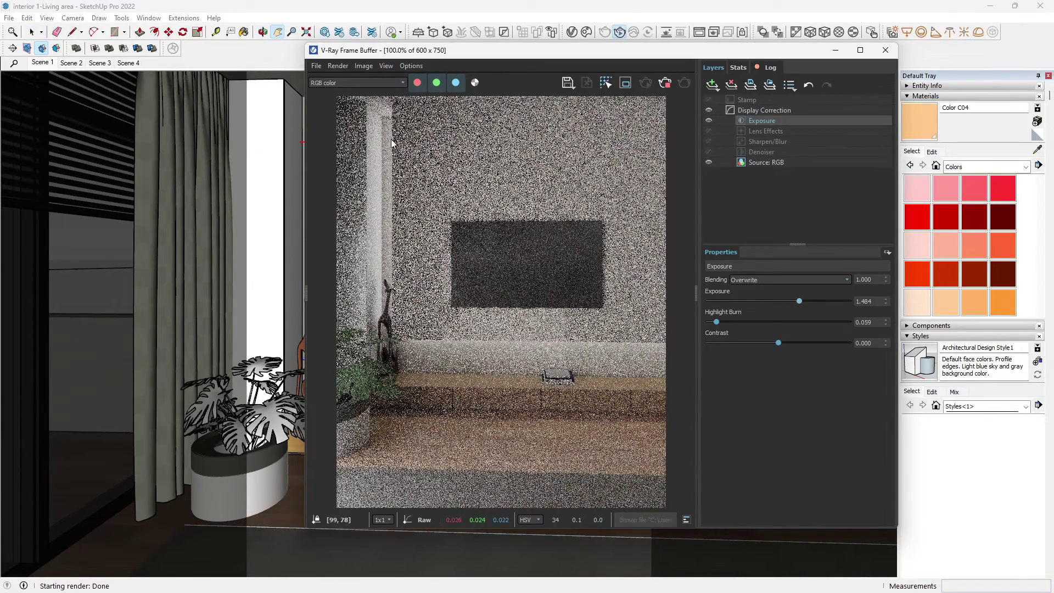
pyautogui.moveTo(542, 56); pyautogui.dragTo(459, 73)
# Reopen the V-Ray Asset Editor and rename Rectangle Light#2 as "TV Light".
pyautogui.click(572, 31)
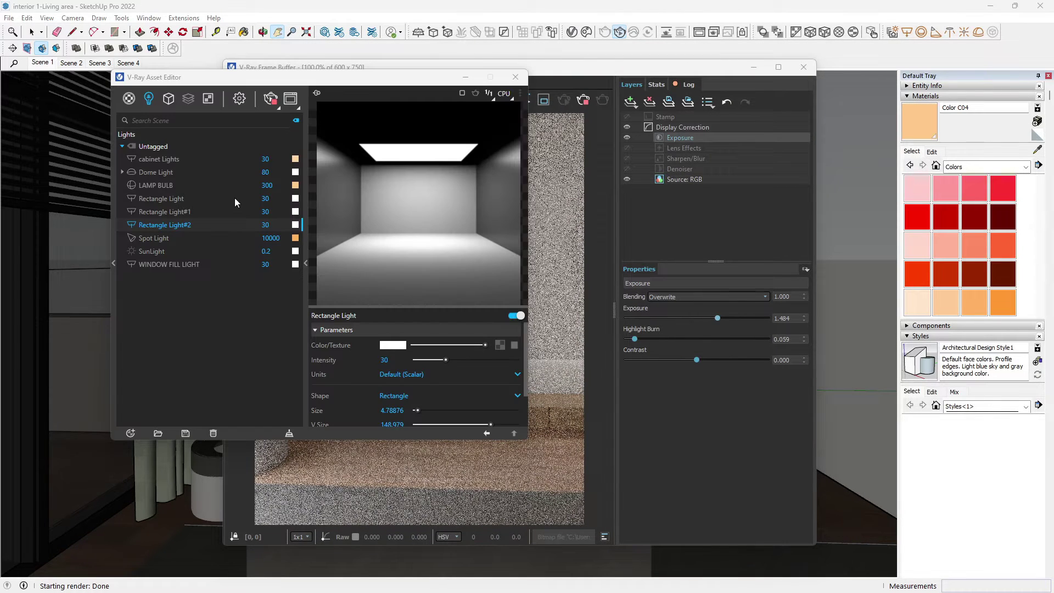
pyautogui.doubleClick(185, 227)
pyautogui.moveTo(166, 224); pyautogui.dragTo(138, 224)
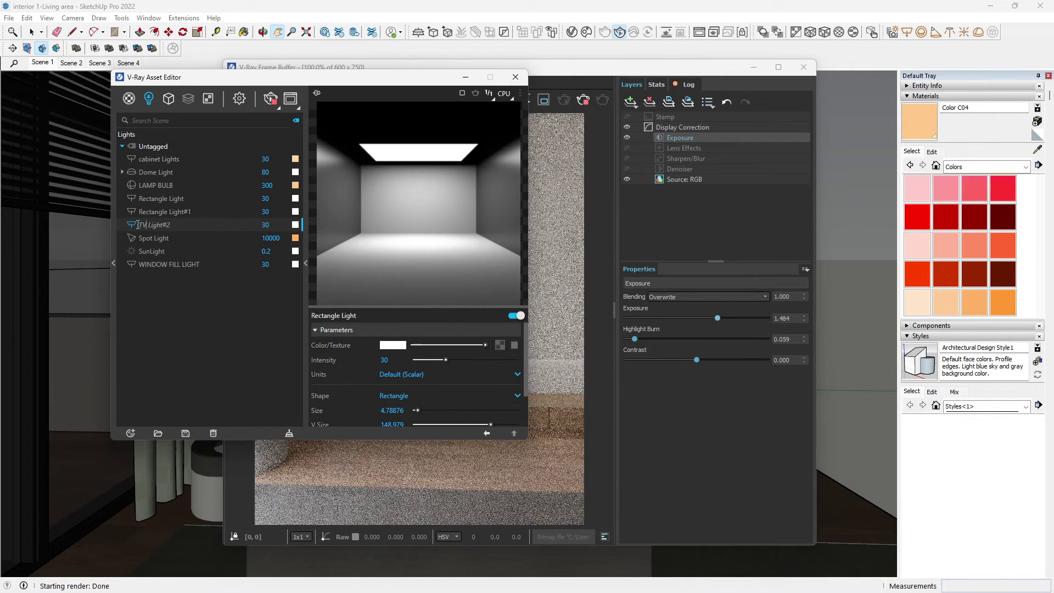
pyautogui.write('TV Light')
pyautogui.press('Return')
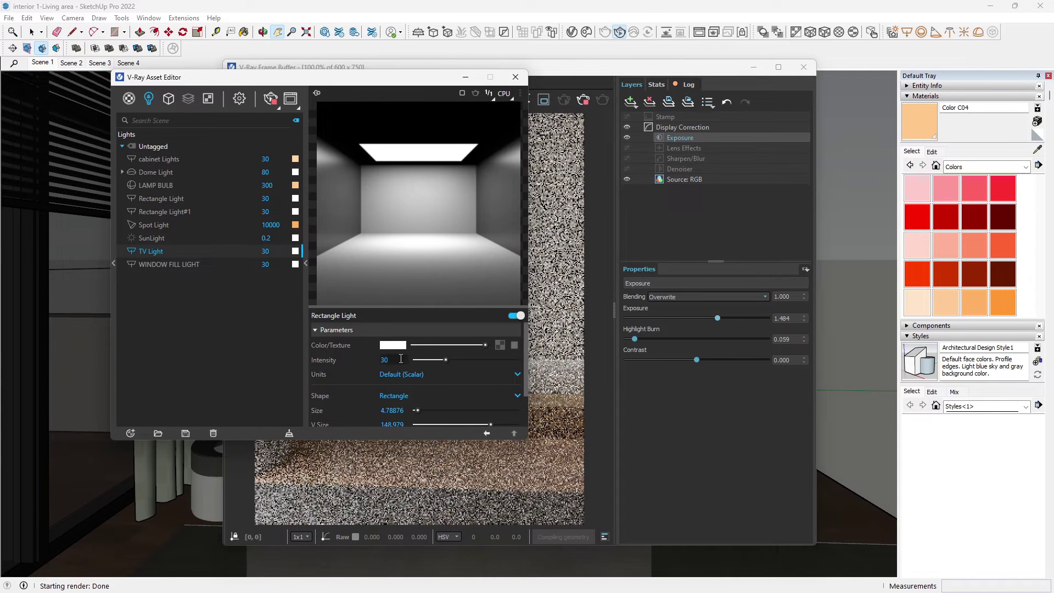
# Lower the TV Light's color temperature to a warm light orange and close the V-Ray Asset Editor.
pyautogui.click(389, 360)
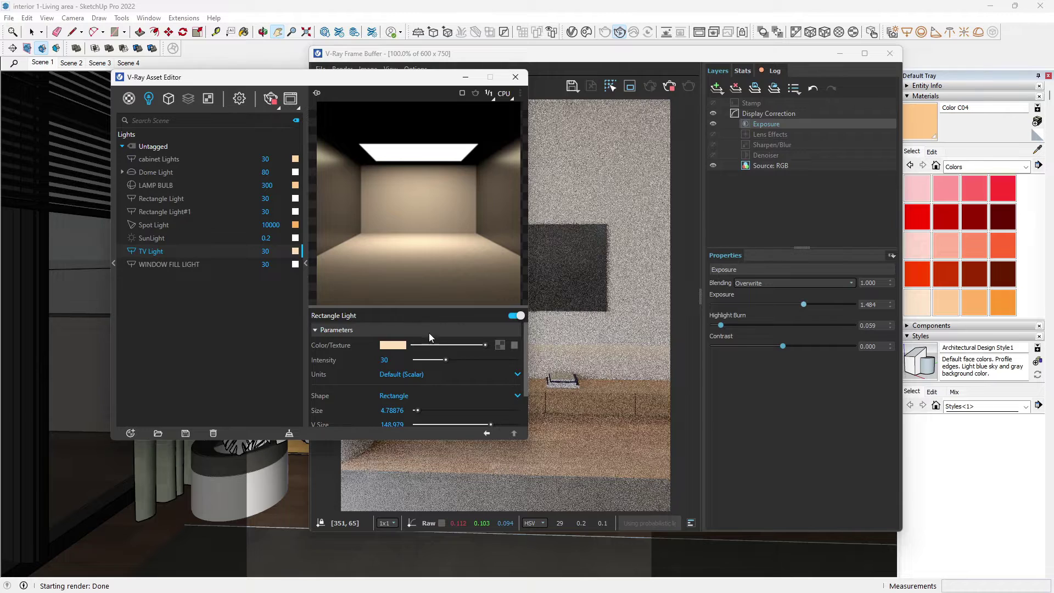
pyautogui.click(393, 345)
pyautogui.click(598, 354)
pyautogui.click(693, 206)
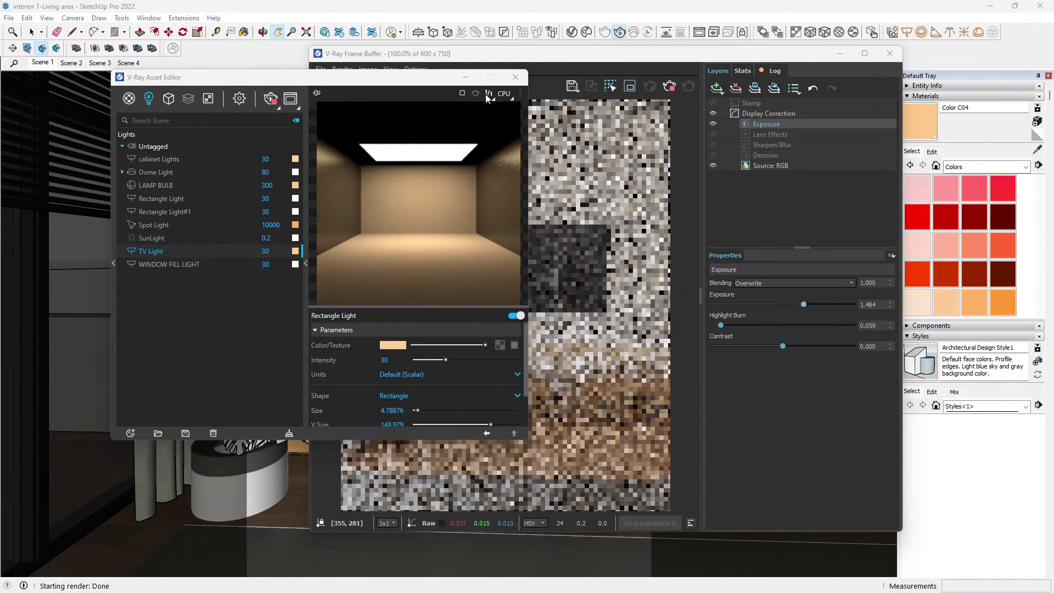
pyautogui.click(516, 77)
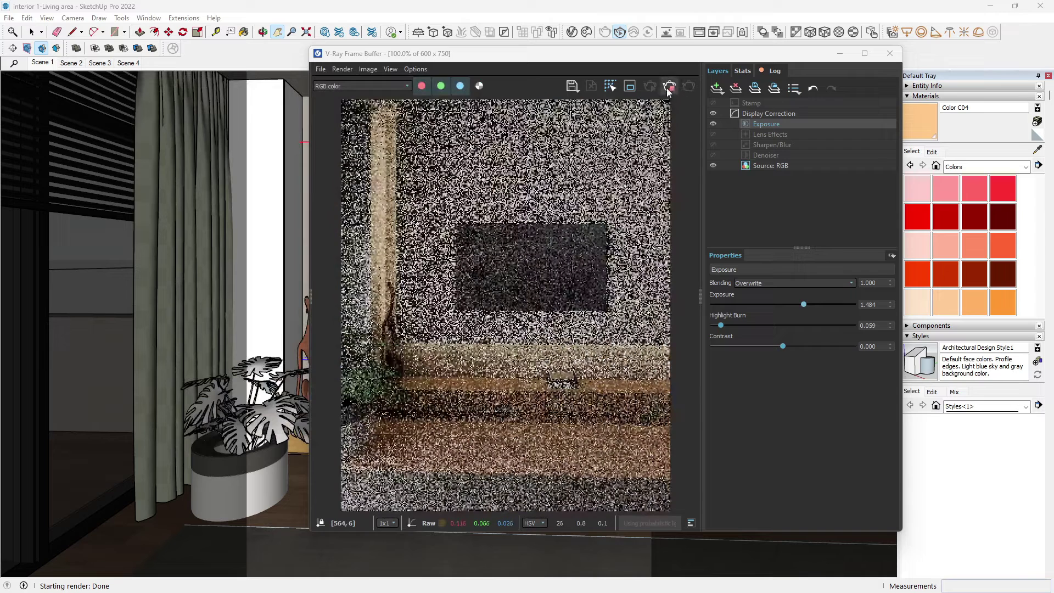
# Stop the TV wall render, render Scene 1 and inspect the floor lamp area up close.
pyautogui.click(669, 88)
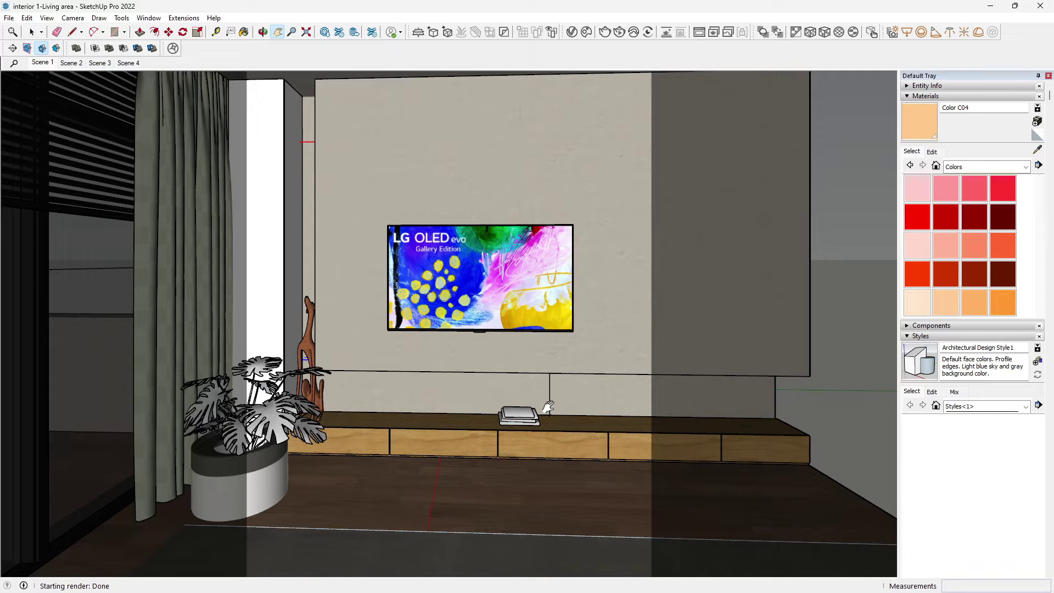
pyautogui.click(44, 63)
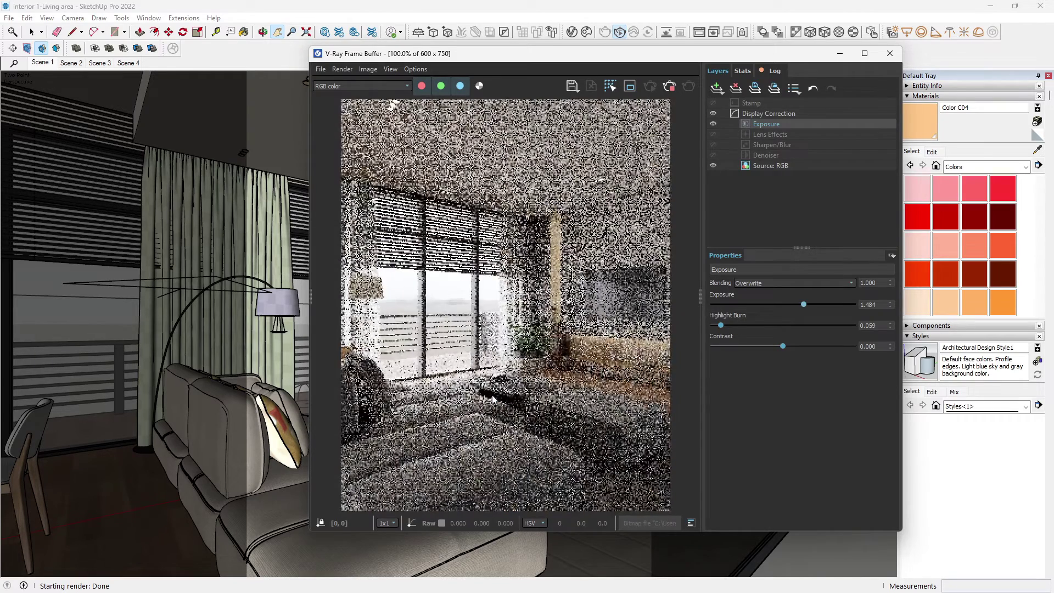
pyautogui.scroll(3, 375, 293)
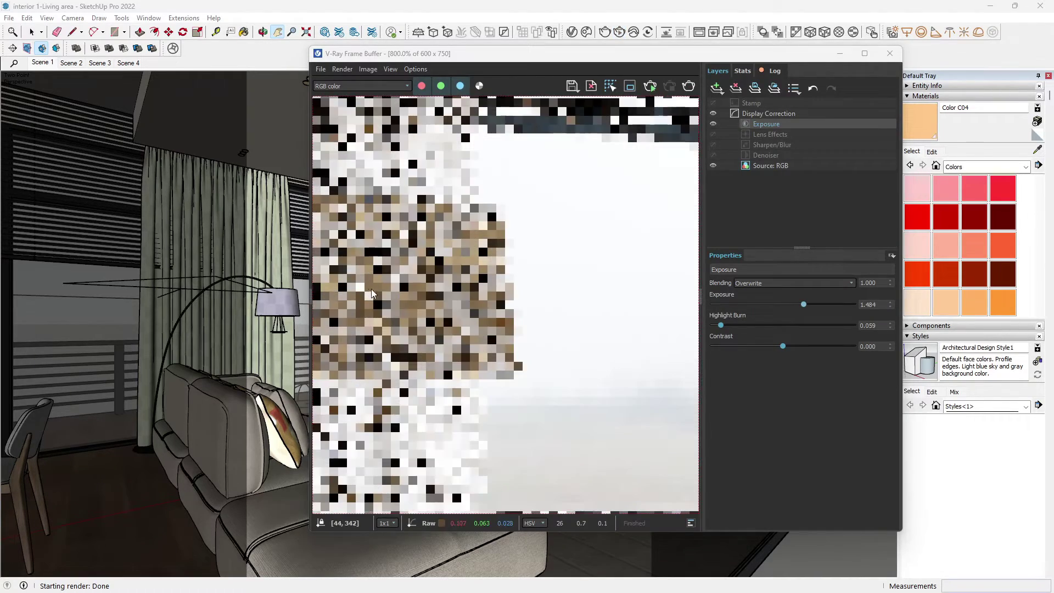
pyautogui.scroll(-2, 400, 286)
pyautogui.scroll(-1, 407, 297)
# Render Scene 2 and enlarge the frame buffer to full screen.
pyautogui.click(890, 54)
pyautogui.click(71, 63)
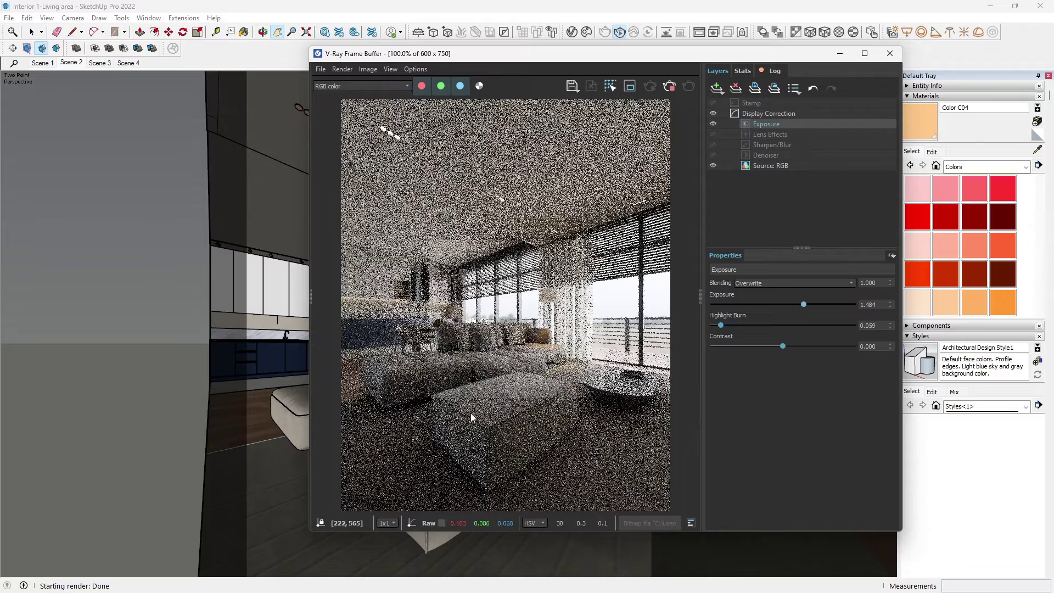
pyautogui.click(864, 54)
# Examine the Scene 2 test render's lighting on the sofa, ottoman, kitchen and ceiling at different magnifications.
pyautogui.scroll(1, 440, 362)
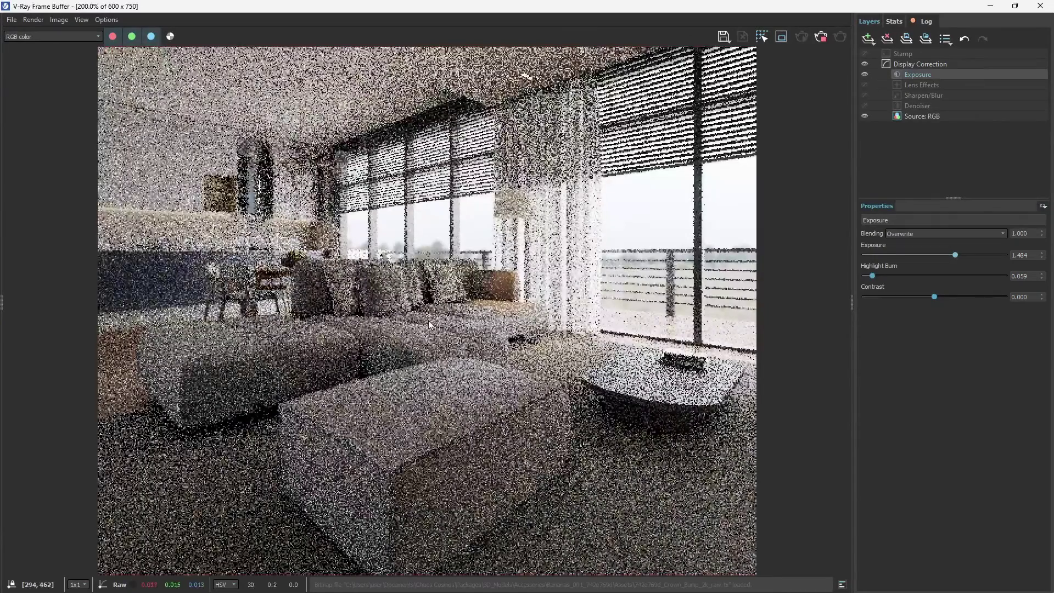
pyautogui.scroll(-1, 376, 416)
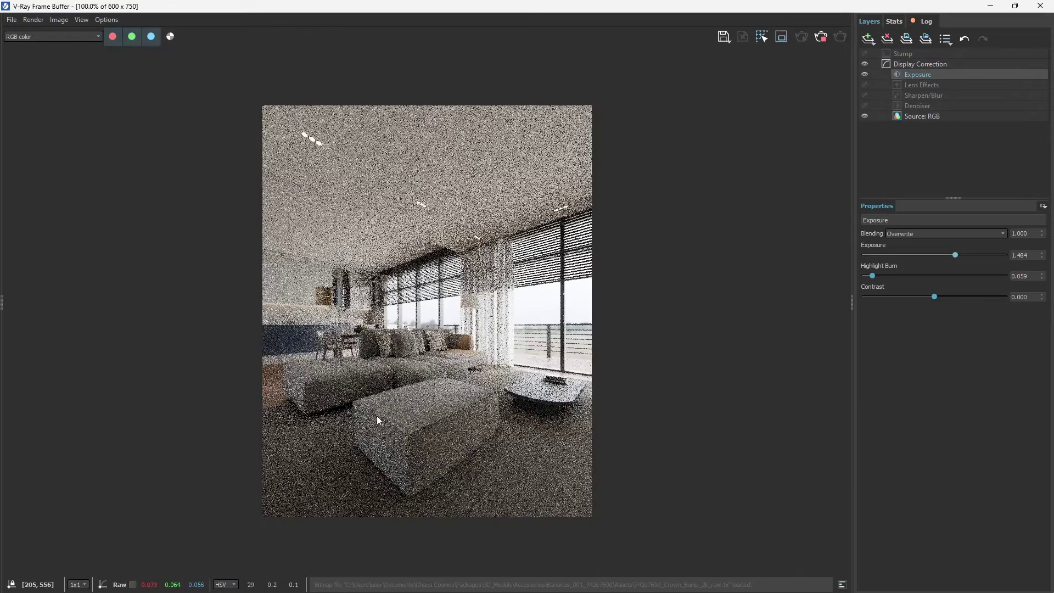
pyautogui.scroll(1, 411, 445)
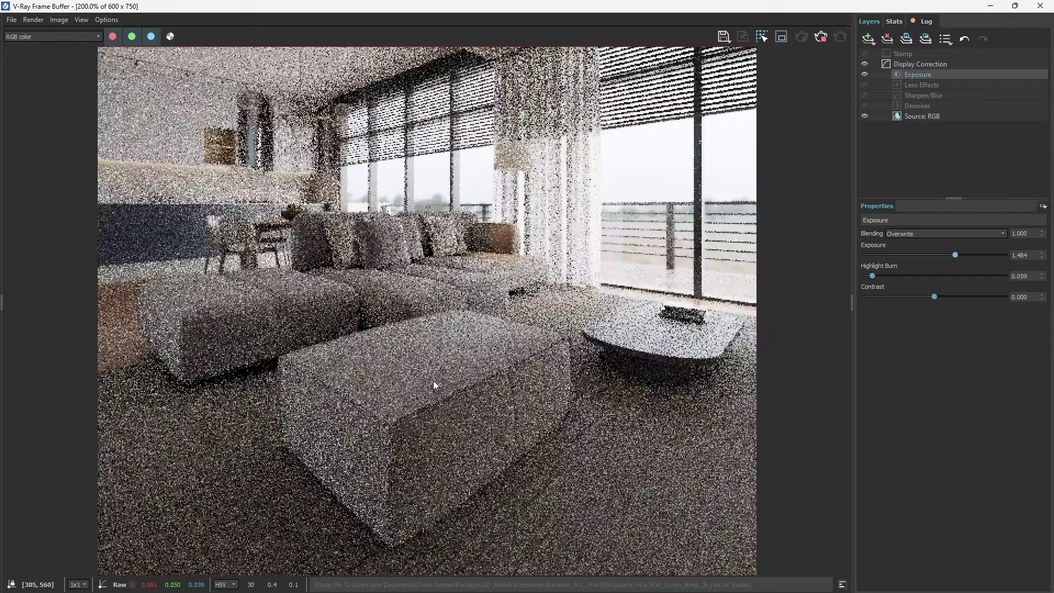
pyautogui.scroll(-1, 382, 278)
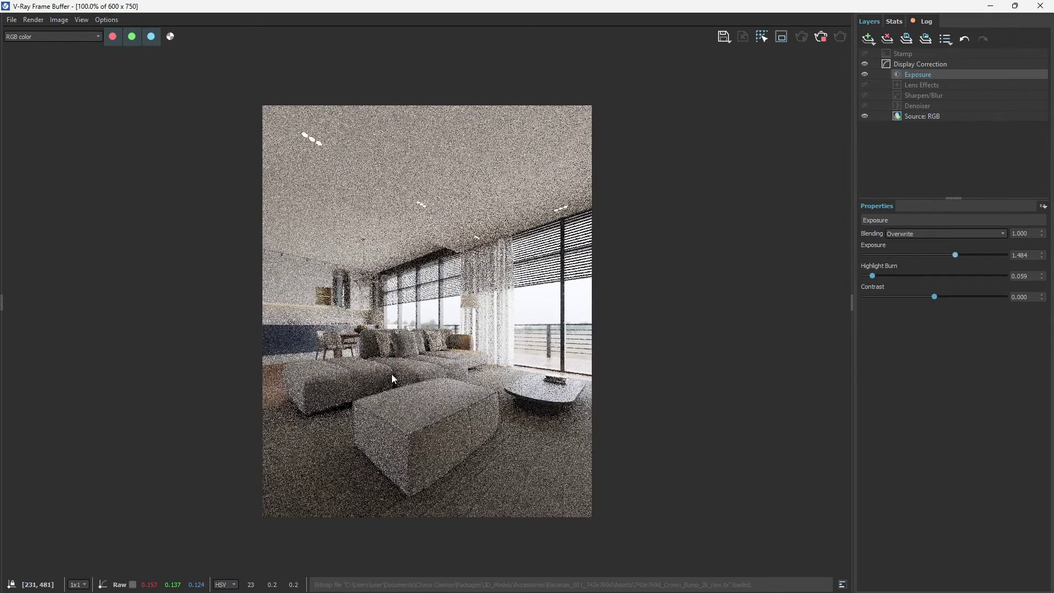
pyautogui.scroll(1, 392, 378)
pyautogui.scroll(1, 229, 160)
pyautogui.scroll(-1, 244, 152)
pyautogui.scroll(-1, 285, 136)
pyautogui.scroll(1, 382, 199)
pyautogui.scroll(-2, 396, 224)
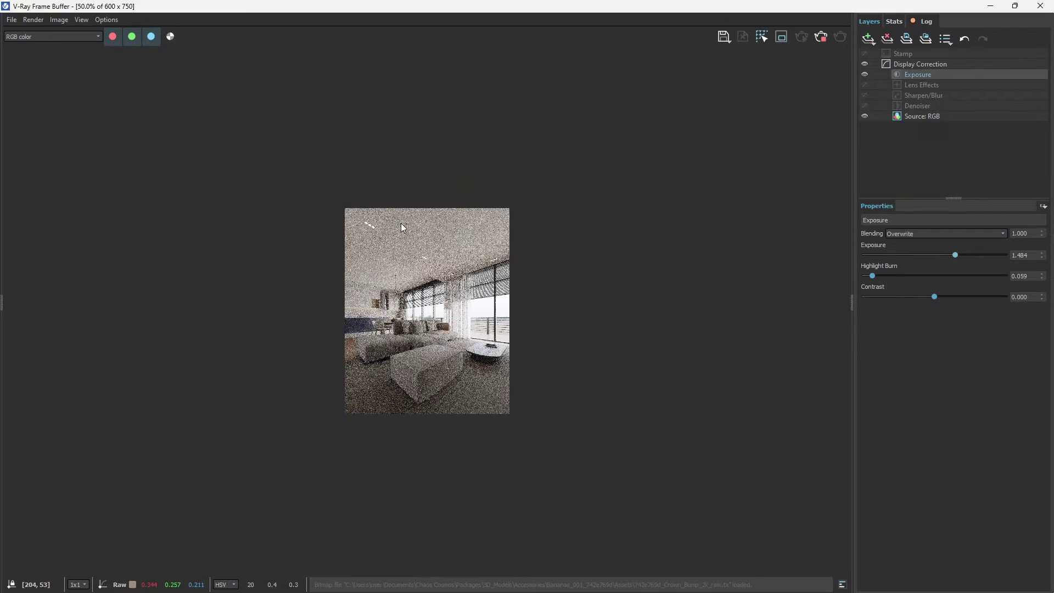
pyautogui.scroll(1, 400, 223)
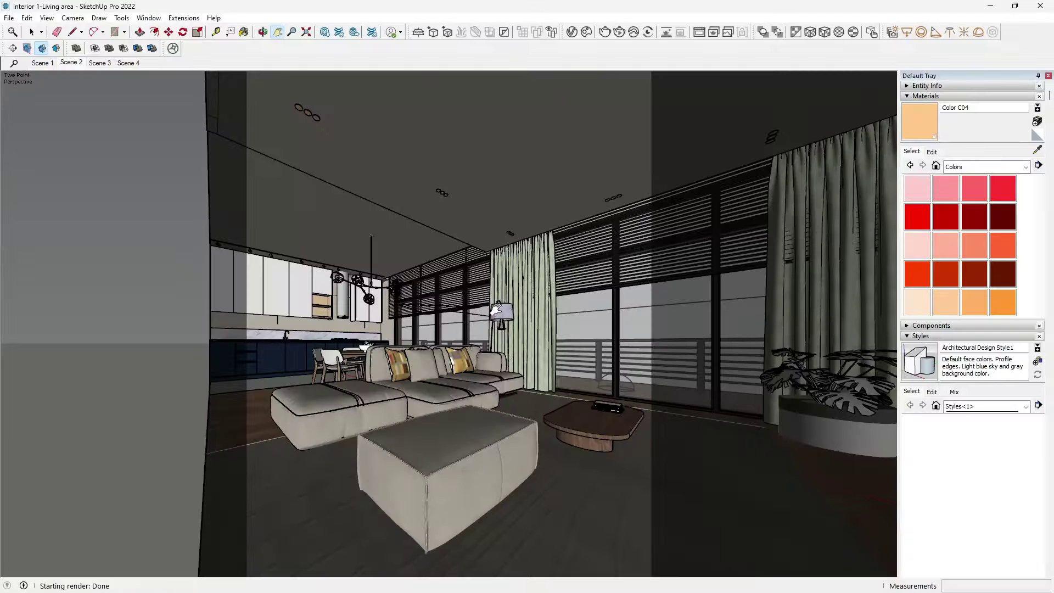
# Inspect the kitchen's track spotlights and the living room's ceiling downlights up close.
pyautogui.moveTo(527, 231); pyautogui.dragTo(499, 217, button='middle')
pyautogui.scroll(2, 498, 216)
pyautogui.moveTo(452, 259); pyautogui.dragTo(407, 250, button='middle')
pyautogui.scroll(3, 457, 102)
pyautogui.scroll(-3, 407, 249)
pyautogui.click(372, 250)
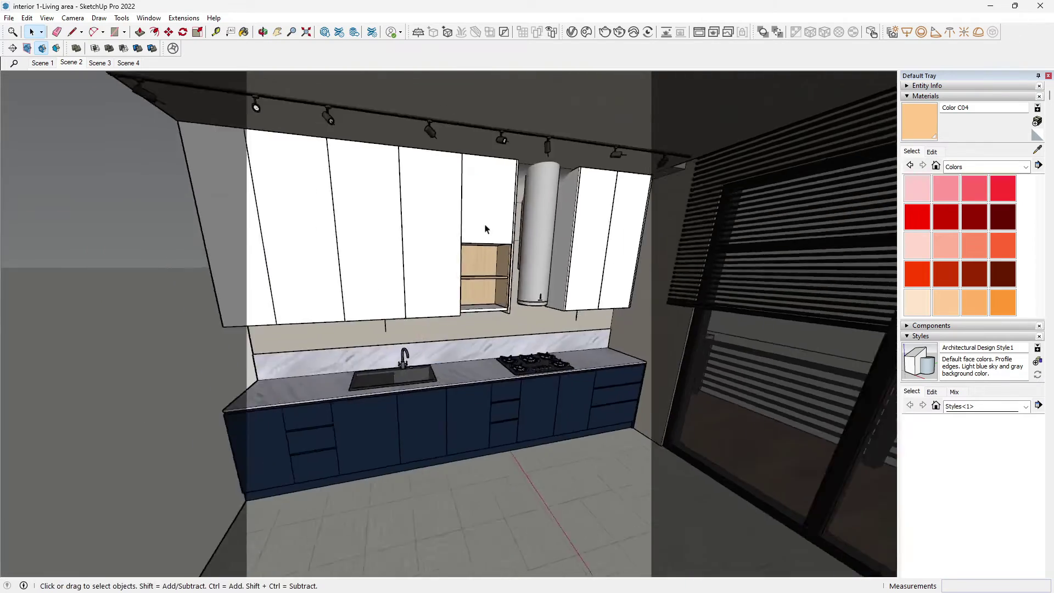
pyautogui.scroll(-6, 485, 252)
pyautogui.moveTo(621, 371); pyautogui.dragTo(464, 322, button='middle')
pyautogui.scroll(2, 464, 323)
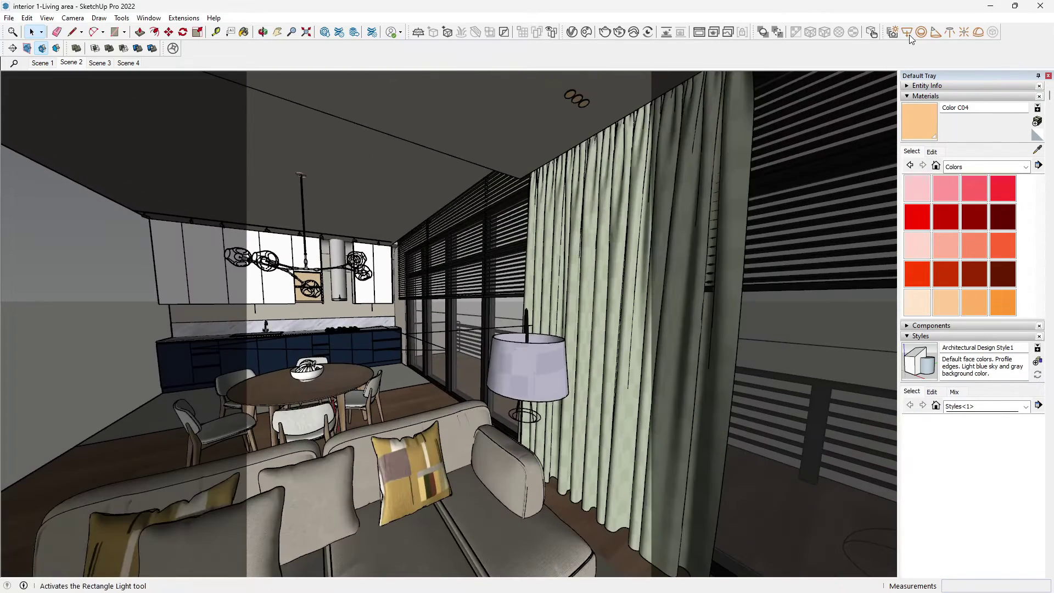
# Place an IES light using the Real-IES_downlight_intense_pure_white profile on the middle lamp of the ceiling downlight group by the curtain.
pyautogui.click(964, 32)
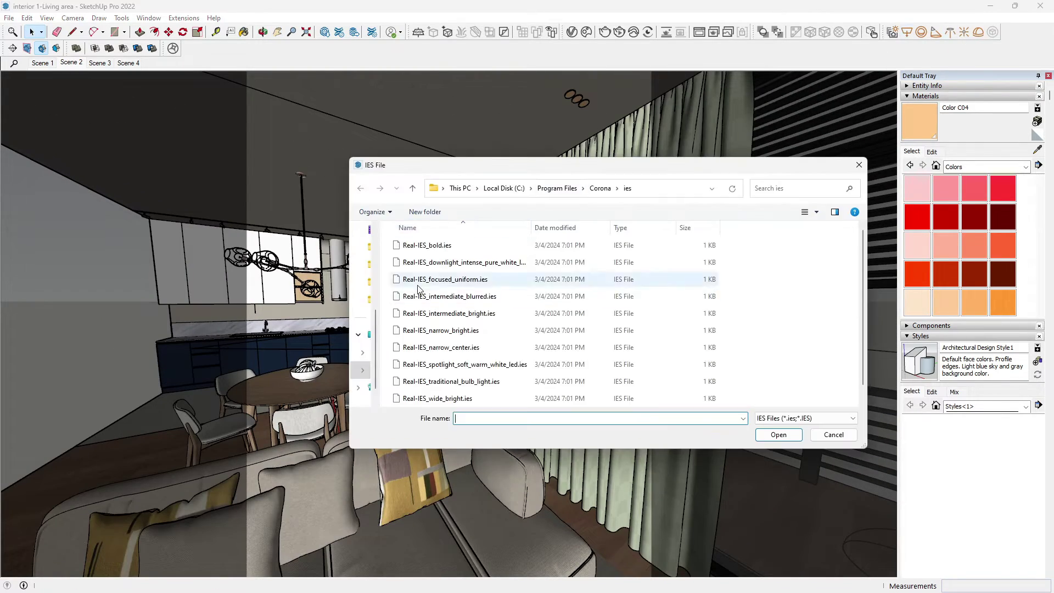
pyautogui.doubleClick(437, 264)
pyautogui.scroll(5, 588, 108)
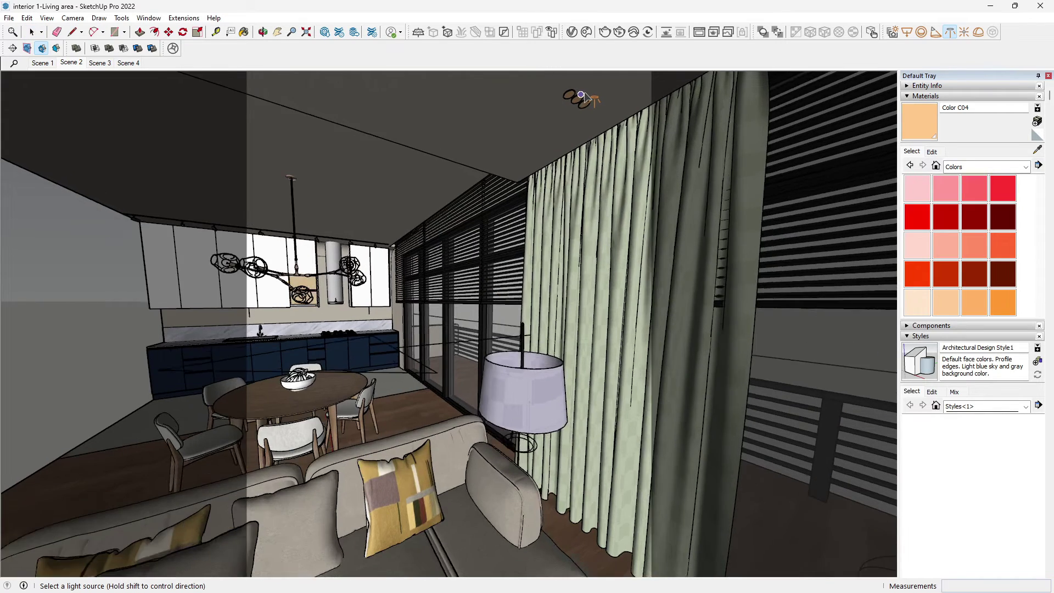
pyautogui.scroll(8, 588, 108)
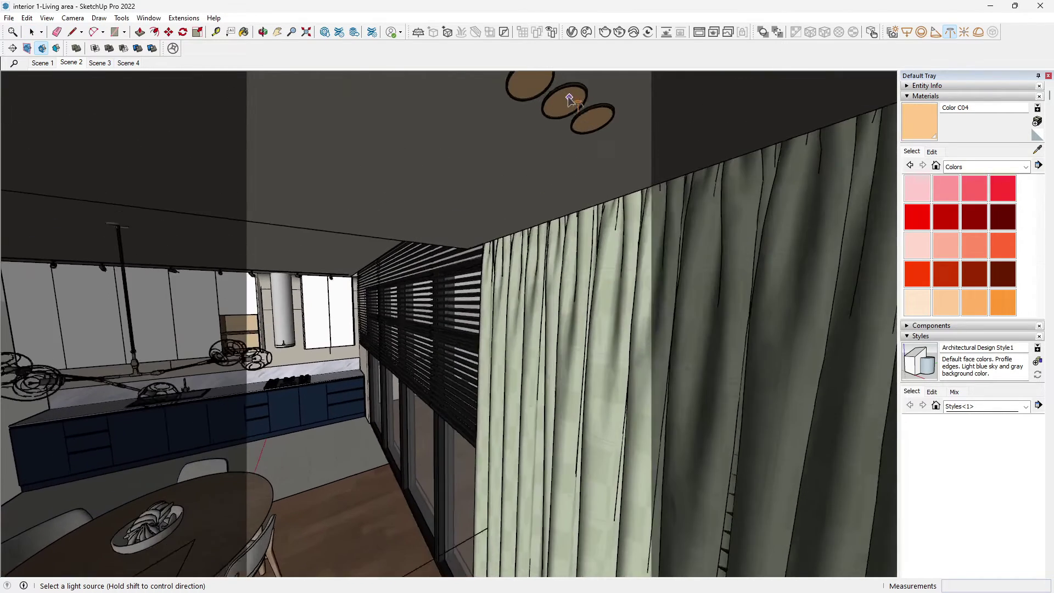
pyautogui.scroll(4, 567, 99)
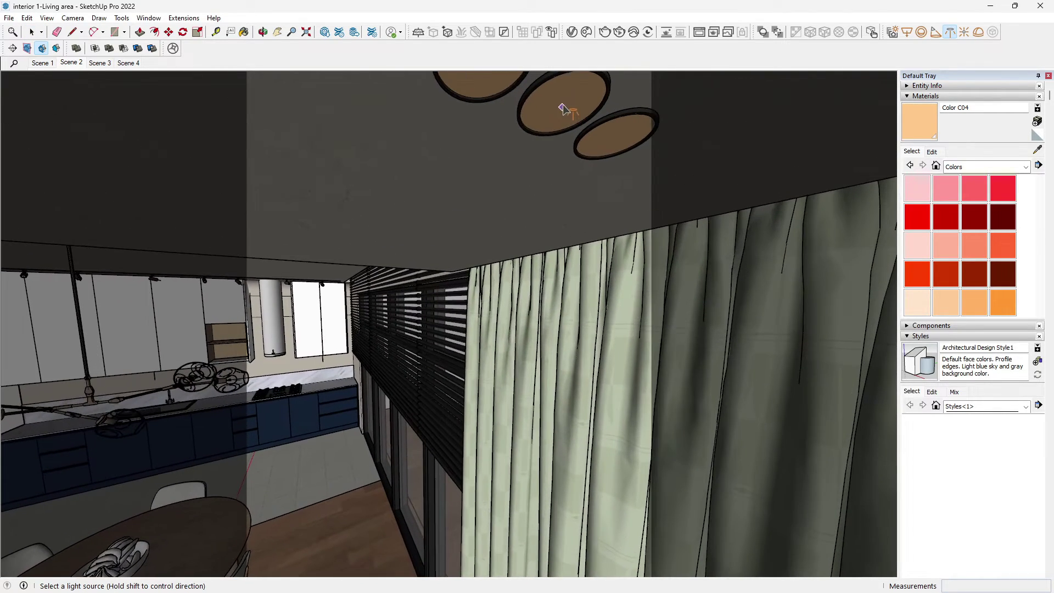
pyautogui.click(562, 106)
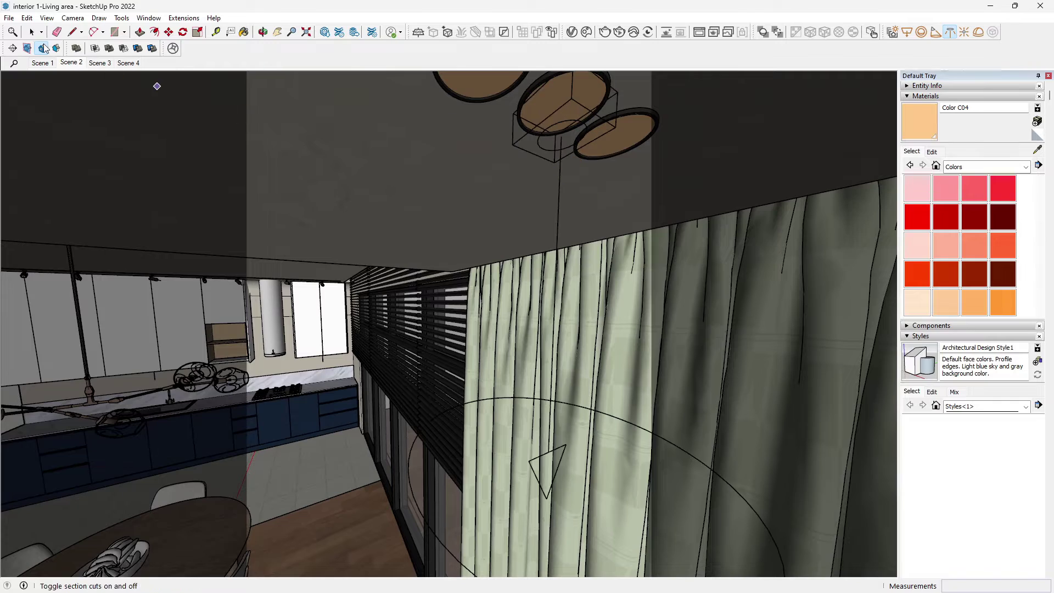
# Adjust the IES light's position at its downlight and copy it about 1775 mm across the ceiling to the neighbouring downlight group.
pyautogui.moveTo(494, 176); pyautogui.dragTo(471, 109, button='middle')
pyautogui.click(552, 141)
pyautogui.press('m')
pyautogui.scroll(1, 590, 163)
pyautogui.click(598, 165)
pyautogui.click(516, 132)
pyautogui.press('ctrl')
pyautogui.moveTo(336, 131); pyautogui.dragTo(513, 117, button='middle')
pyautogui.keyDown('shift'); pyautogui.moveTo(330, 181); pyautogui.dragTo(470, 178, button='middle'); pyautogui.keyUp('shift')
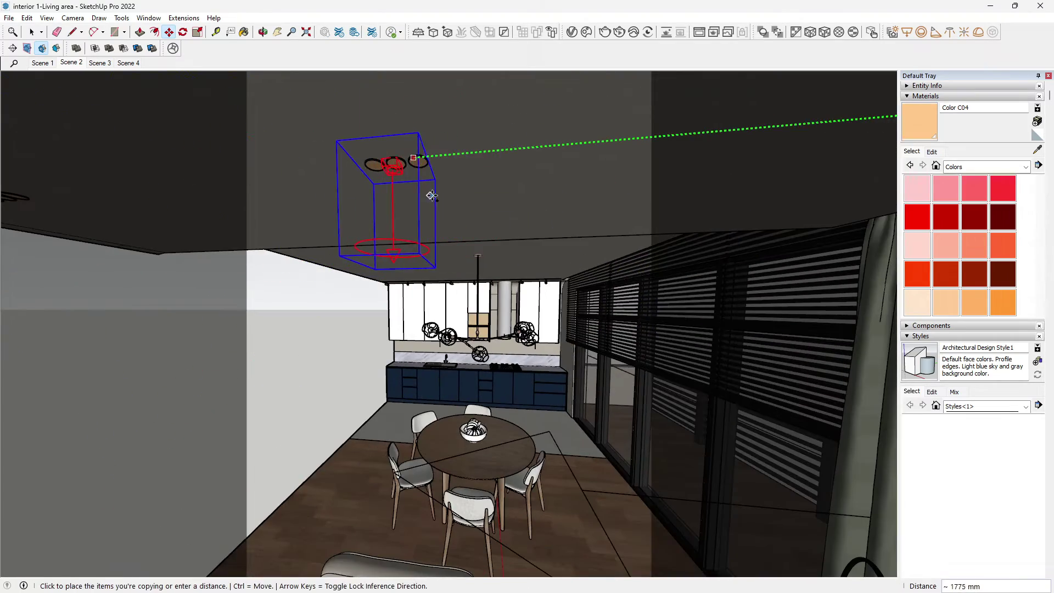
pyautogui.click(430, 193)
# Copy the IES light once more to the ceiling downlight group nearest the plain wall.
pyautogui.click(517, 193)
pyautogui.press('ctrl')
pyautogui.keyDown('shift'); pyautogui.moveTo(182, 209); pyautogui.dragTo(411, 188, button='middle'); pyautogui.keyUp('shift')
pyautogui.click(384, 186)
pyautogui.moveTo(480, 185); pyautogui.dragTo(594, 200, button='middle')
pyautogui.press('space')
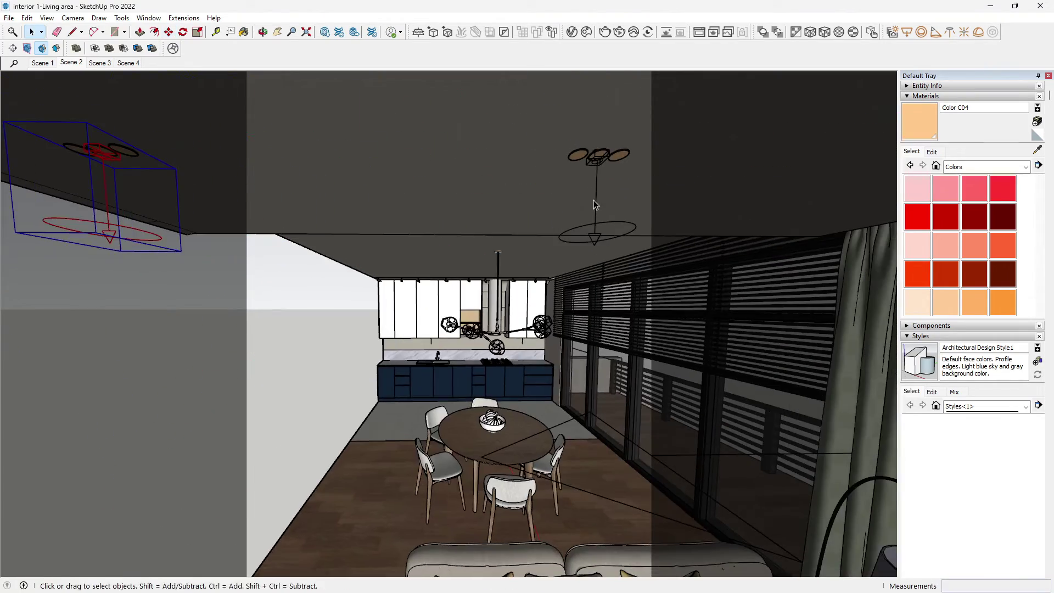
# Copy an IES light to the ceiling downlight group in front of the window between the two curtains.
pyautogui.moveTo(418, 209); pyautogui.dragTo(522, 190, button='middle')
pyautogui.click(562, 238)
pyautogui.press('m')
pyautogui.click(497, 204)
pyautogui.press('ctrl')
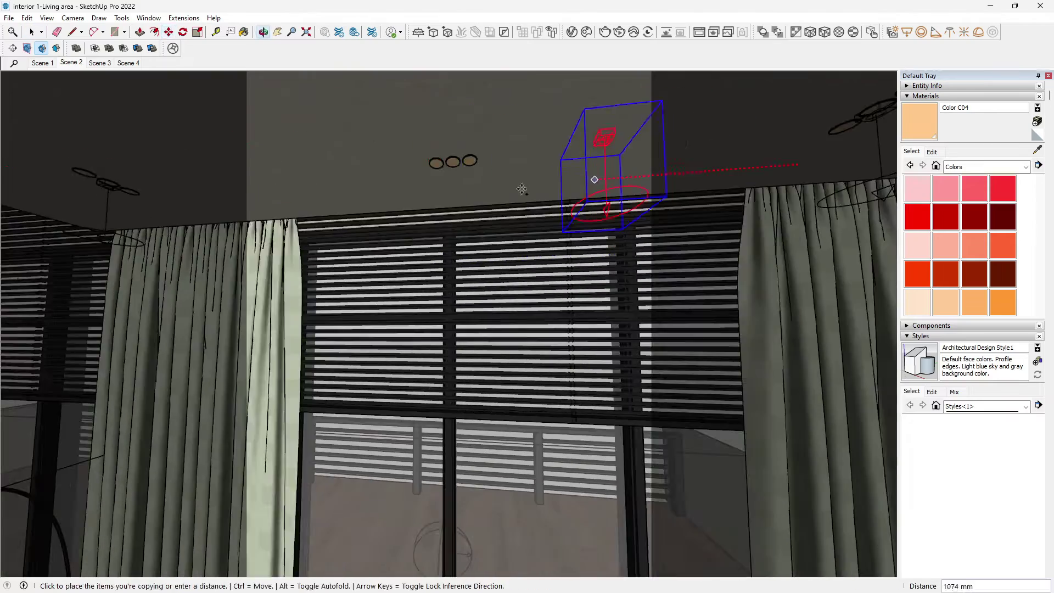
pyautogui.click(443, 191)
pyautogui.moveTo(214, 165); pyautogui.dragTo(365, 174, button='middle')
# Try to reuse a copy of the ceiling IES light on the kitchen's track spotlight, and delete that copy.
pyautogui.click(442, 160)
pyautogui.press('ctrl')
pyautogui.keyDown('shift'); pyautogui.moveTo(143, 165); pyautogui.dragTo(259, 170, button='middle'); pyautogui.keyUp('shift')
pyautogui.keyDown('shift'); pyautogui.moveTo(321, 190); pyautogui.dragTo(661, 195, button='middle'); pyautogui.keyUp('shift')
pyautogui.moveTo(181, 231); pyautogui.dragTo(734, 341, button='middle')
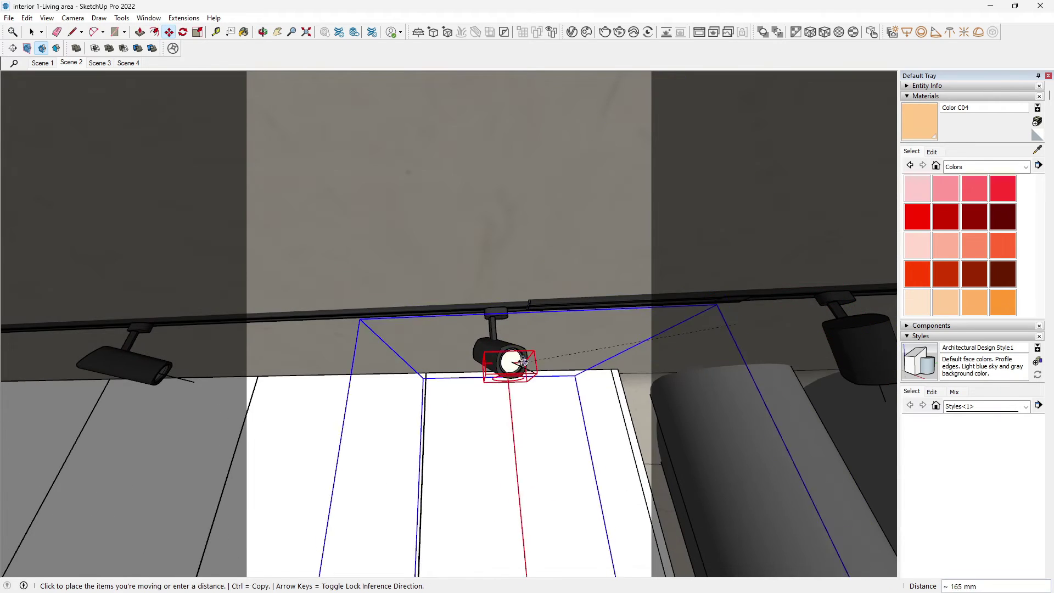
pyautogui.click(522, 365)
pyautogui.moveTo(522, 365); pyautogui.dragTo(555, 407, button='middle')
pyautogui.press('Delete')
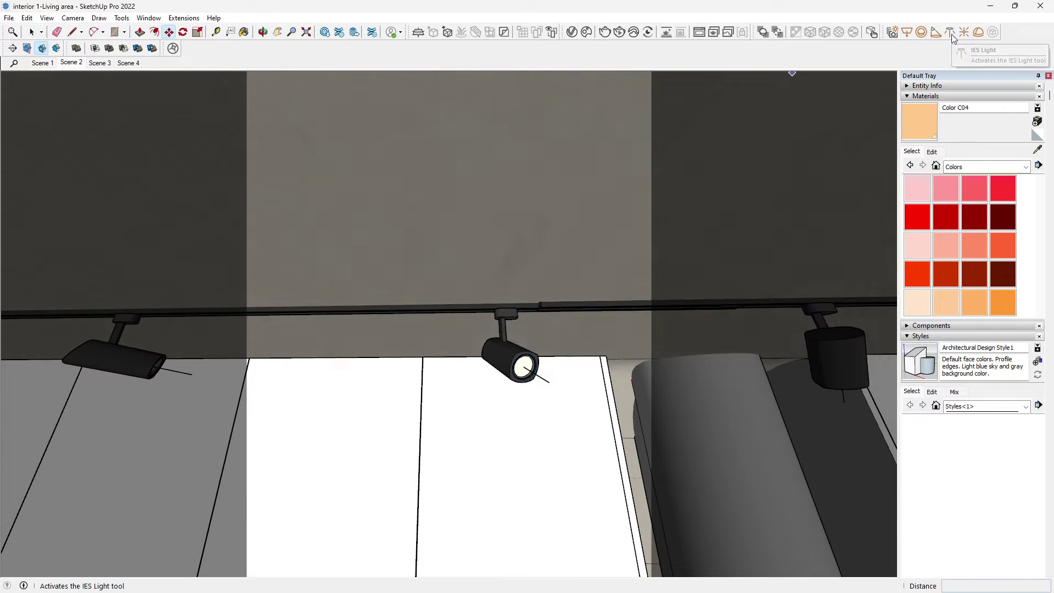
# Place a new IES light with the downlight IES profile at the kitchen track spotlight above the open shelf.
pyautogui.click(950, 33)
pyautogui.click(778, 435)
pyautogui.scroll(5, 541, 366)
pyautogui.click(464, 371)
pyautogui.scroll(-4, 461, 358)
# Rotate the new IES light in two directions to match the tilt and aim of the track spotlight.
pyautogui.moveTo(461, 359); pyautogui.dragTo(592, 374, button='middle')
pyautogui.press('q')
pyautogui.click(599, 338)
pyautogui.click(608, 354)
pyautogui.press('space')
pyautogui.click(585, 304)
pyautogui.press('q')
pyautogui.click(598, 332)
pyautogui.click(597, 346)
pyautogui.click(604, 344)
# Move the rotated IES light onto the front lens of the track spotlight.
pyautogui.press('m')
pyautogui.click(407, 262)
pyautogui.moveTo(594, 246); pyautogui.dragTo(535, 255, button='middle')
pyautogui.click(571, 247)
pyautogui.click(522, 233)
pyautogui.click(536, 237)
pyautogui.moveTo(535, 255); pyautogui.dragTo(532, 257)
pyautogui.scroll(-3, 531, 257)
pyautogui.moveTo(532, 257); pyautogui.dragTo(613, 330, button='middle')
# Cut the IES light and paste it in place inside the track spotlight's component so every spotlight gets it, and return to Scene 2.
pyautogui.hotkey('ctrl', 'x')
pyautogui.press('space')
pyautogui.doubleClick(506, 253)
pyautogui.doubleClick(500, 251)
pyautogui.click(499, 252)
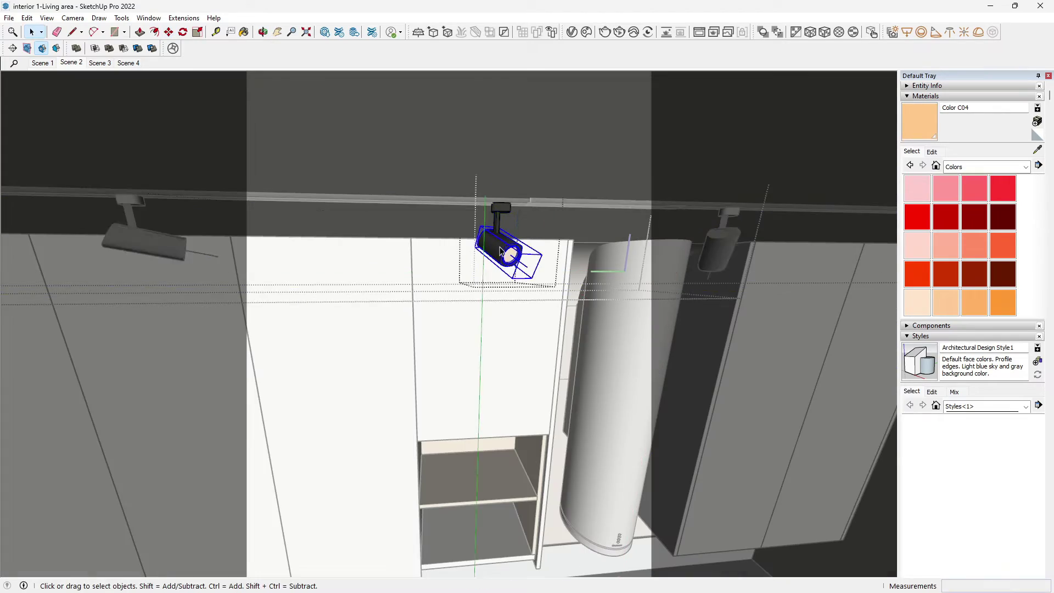
pyautogui.doubleClick(499, 251)
pyautogui.click(26, 18)
pyautogui.click(61, 98)
pyautogui.moveTo(494, 263); pyautogui.dragTo(538, 240, button='middle')
pyautogui.scroll(-5, 539, 240)
pyautogui.click(439, 308)
pyautogui.moveTo(439, 307); pyautogui.dragTo(427, 321, button='middle')
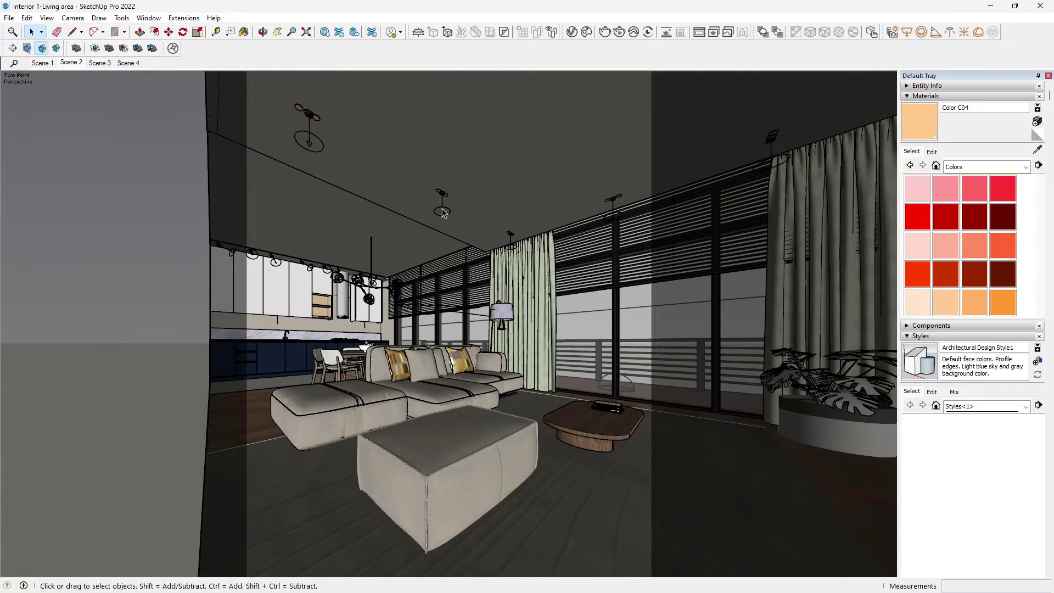
# Override the ceiling downlights' IES Light intensity in the V-Ray Asset Editor with 850 lm.
pyautogui.click(443, 209)
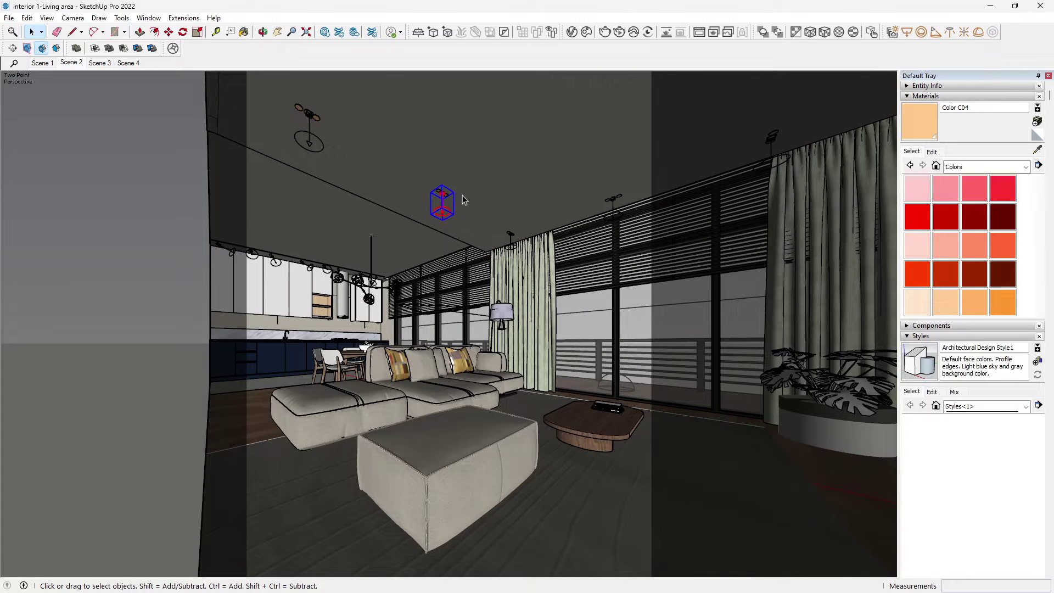
pyautogui.click(571, 31)
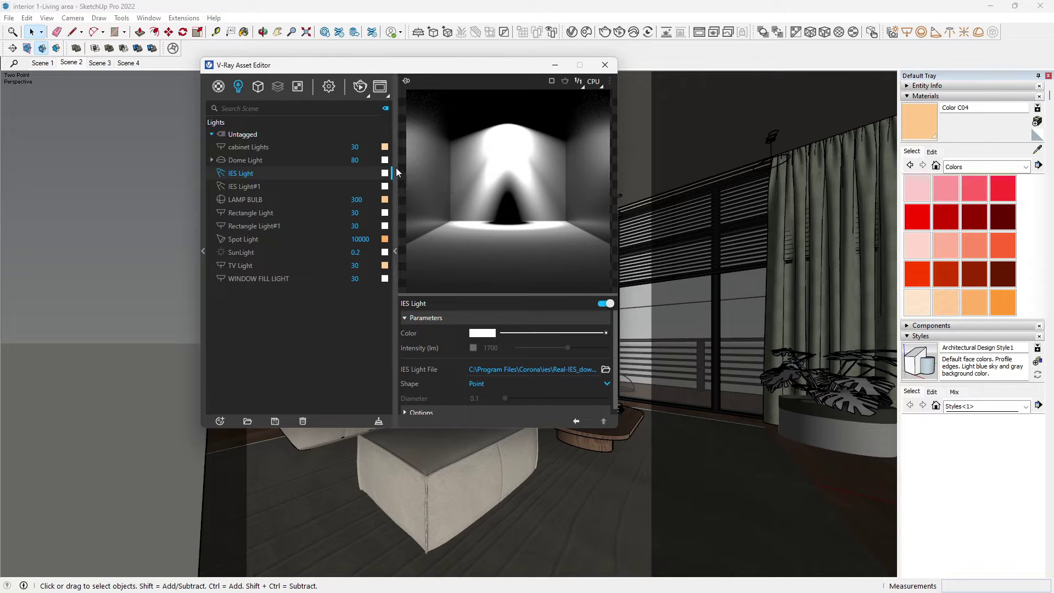
pyautogui.click(470, 347)
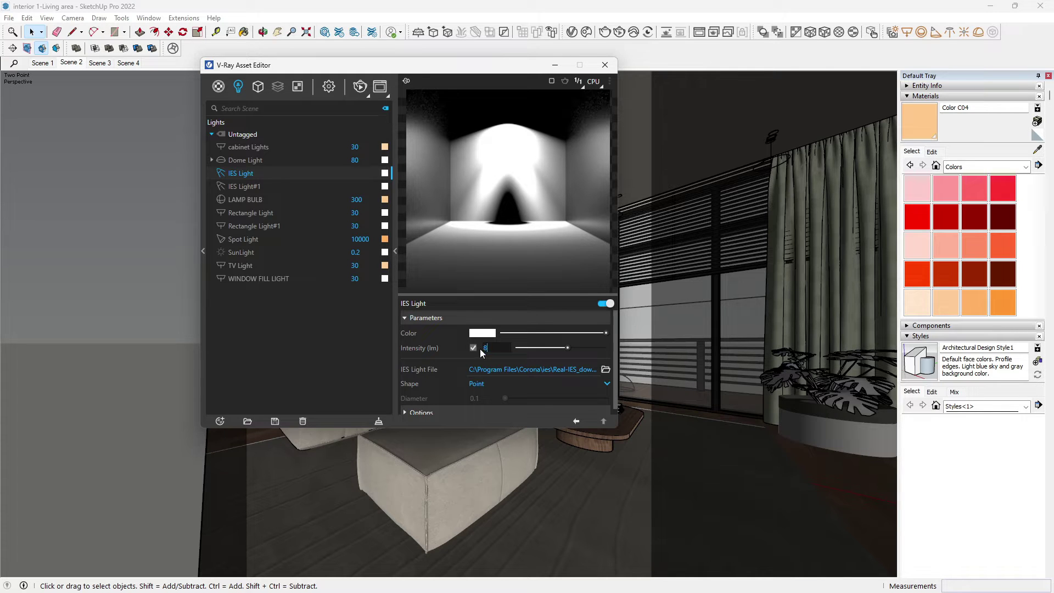
pyautogui.write('850')
pyautogui.press('Return')
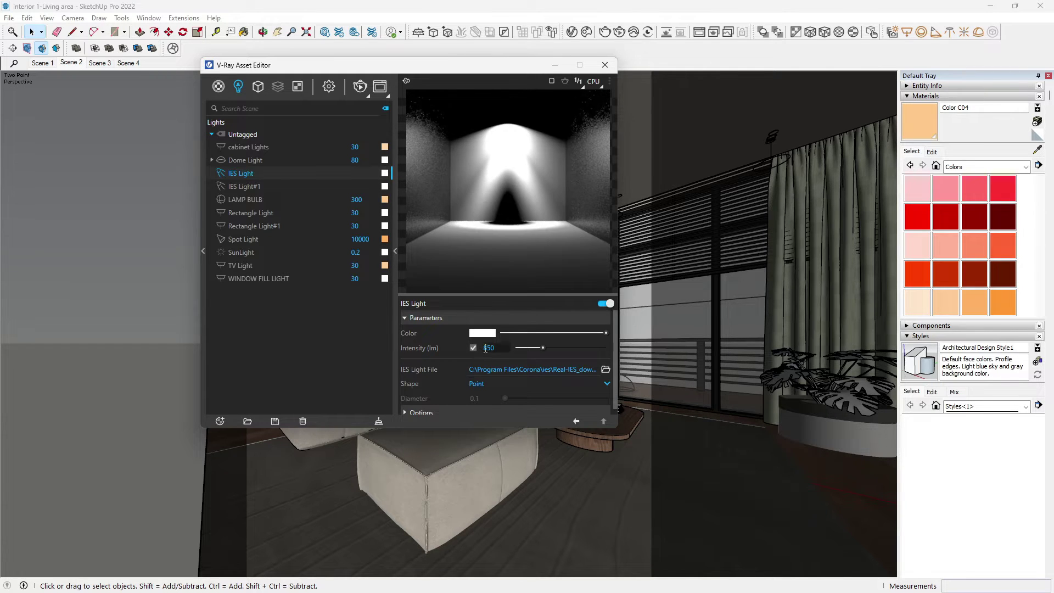
# Set the IES Light's color temperature to 3545 K.
pyautogui.click(488, 335)
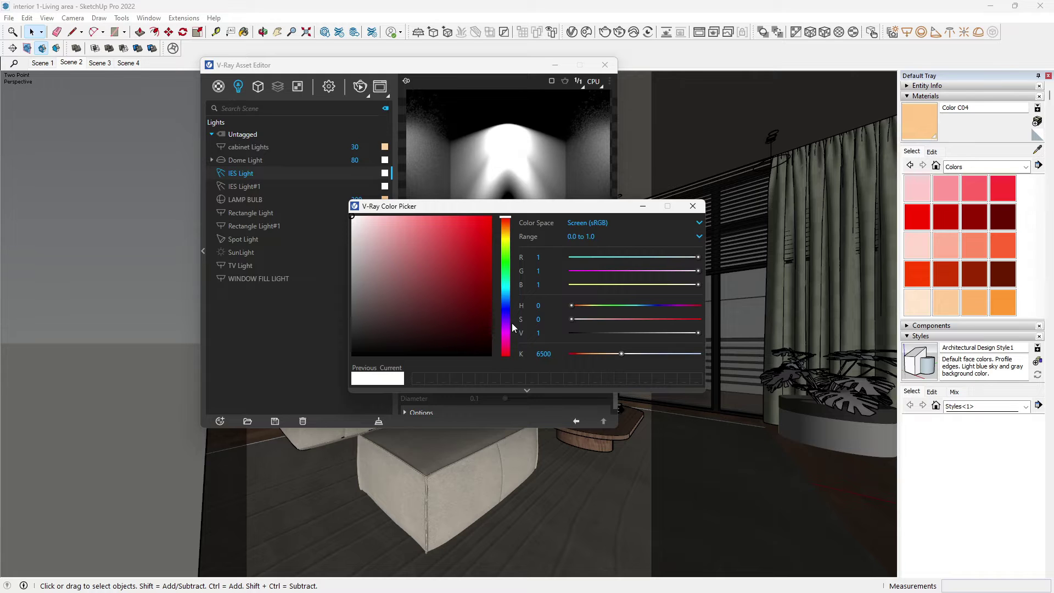
pyautogui.doubleClick(530, 354)
pyautogui.write('3545')
pyautogui.press('Return')
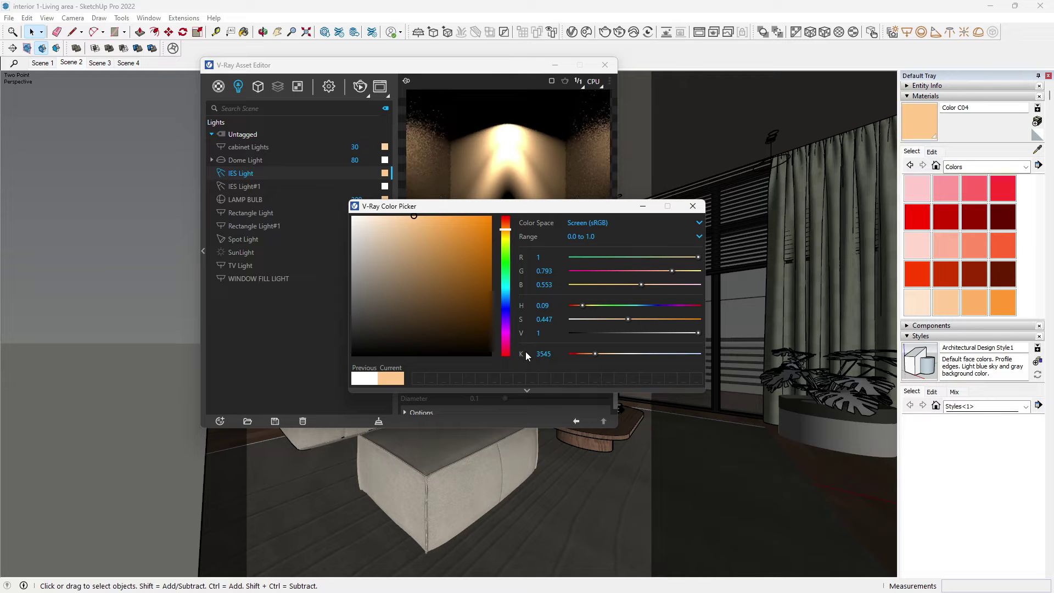
pyautogui.click(700, 211)
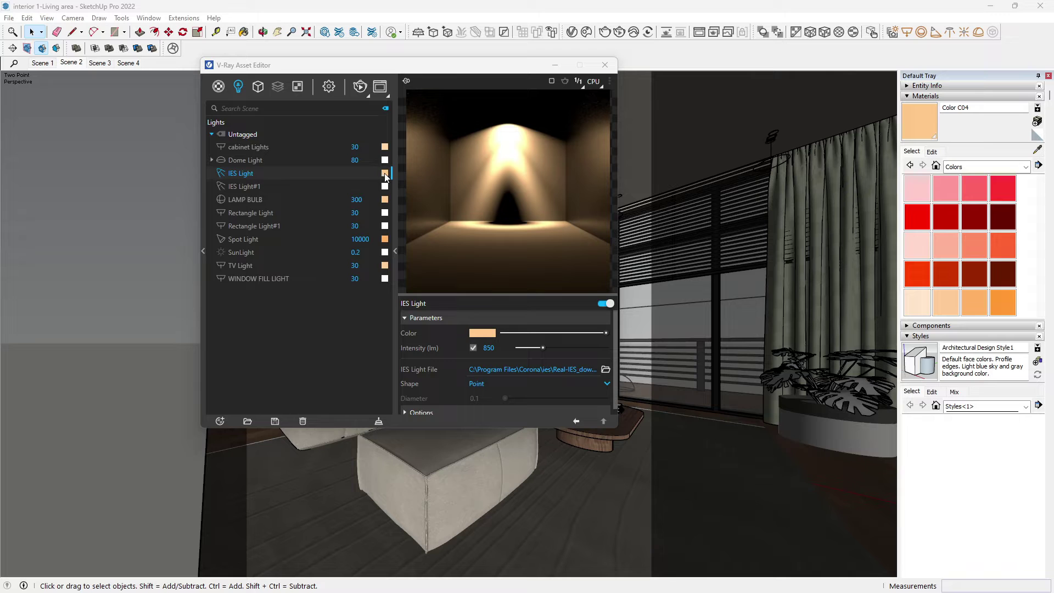
# Give IES Light#1 a pale warm color and an overridden intensity of 850 lm, and close the V-Ray Asset Editor.
pyautogui.moveTo(385, 176)
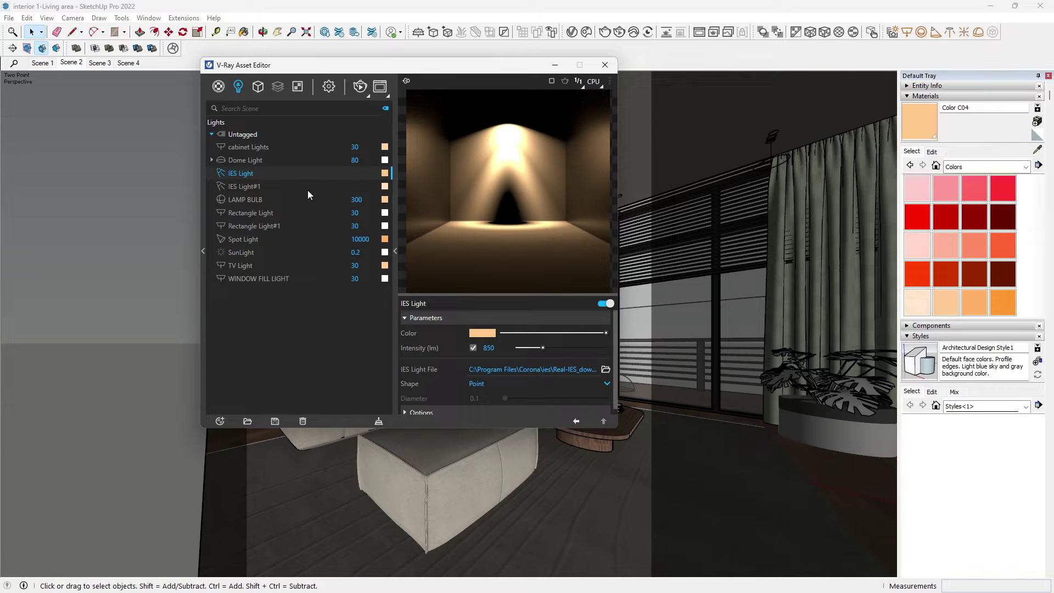
pyautogui.click(245, 187)
pyautogui.click(473, 348)
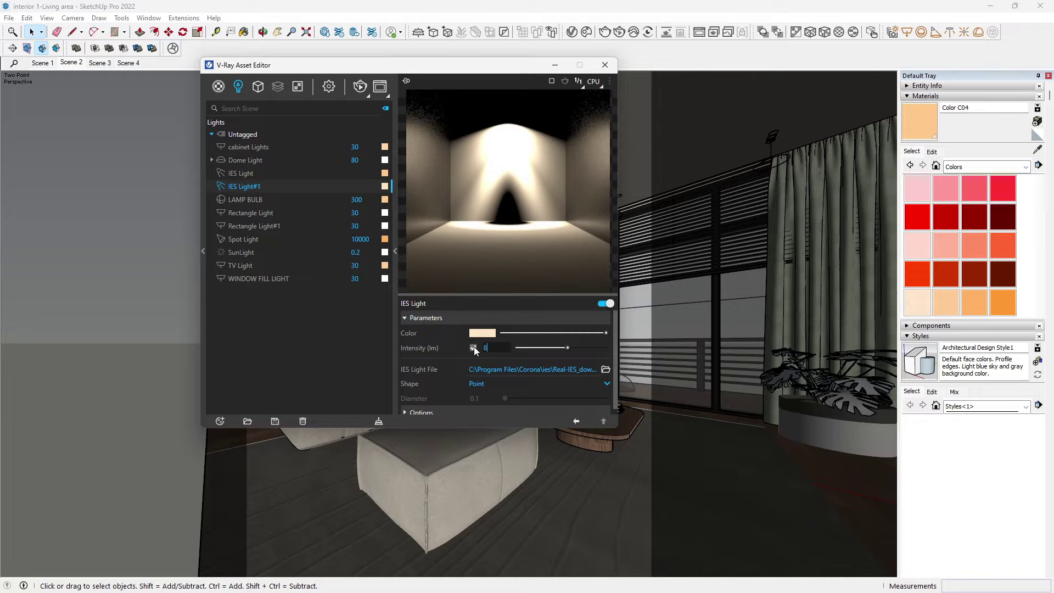
pyautogui.write('850')
pyautogui.press('Return')
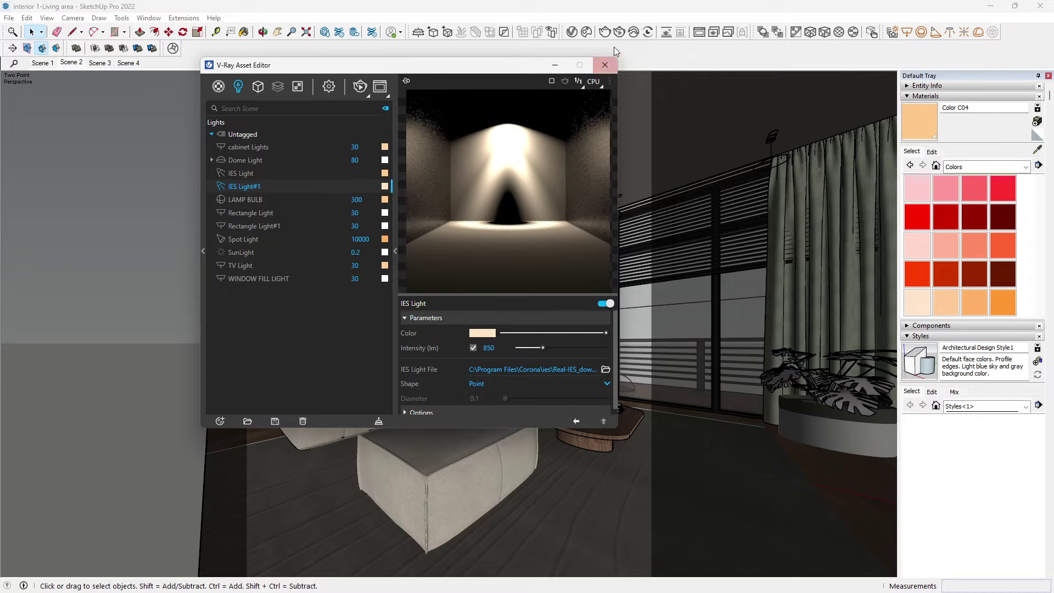
pyautogui.click(605, 65)
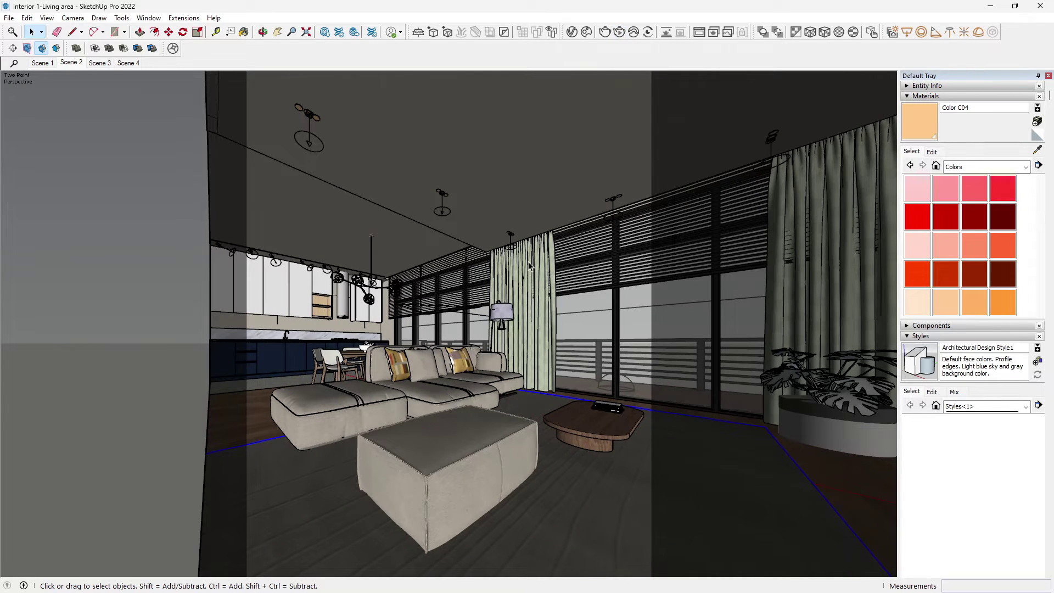
# Start a test render of Scene 2 and inspect the kitchen and sofa area at higher magnification.
pyautogui.click(618, 33)
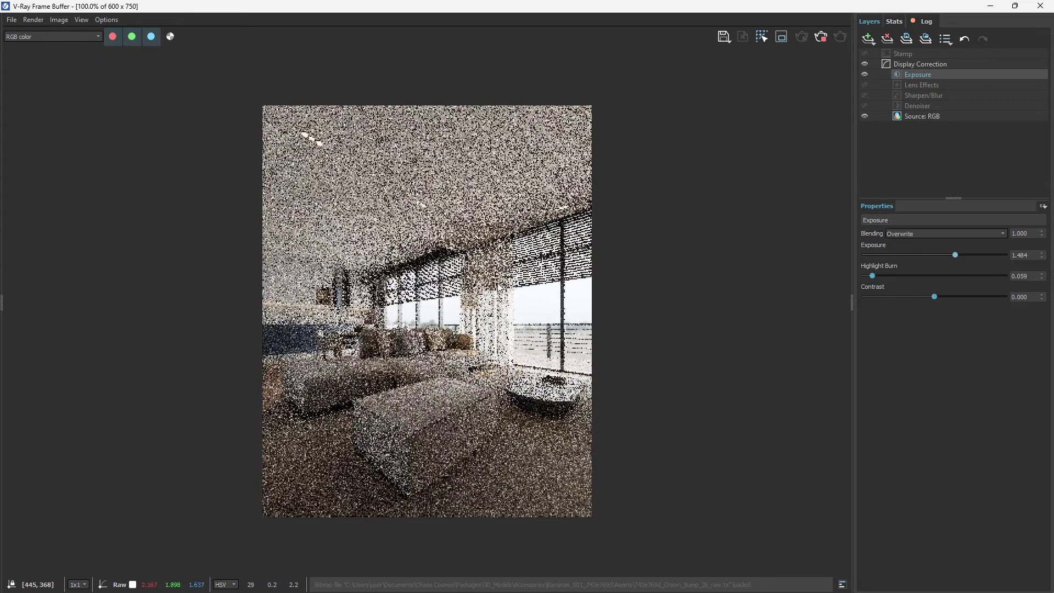
pyautogui.scroll(4, 272, 206)
pyautogui.scroll(-3, 335, 214)
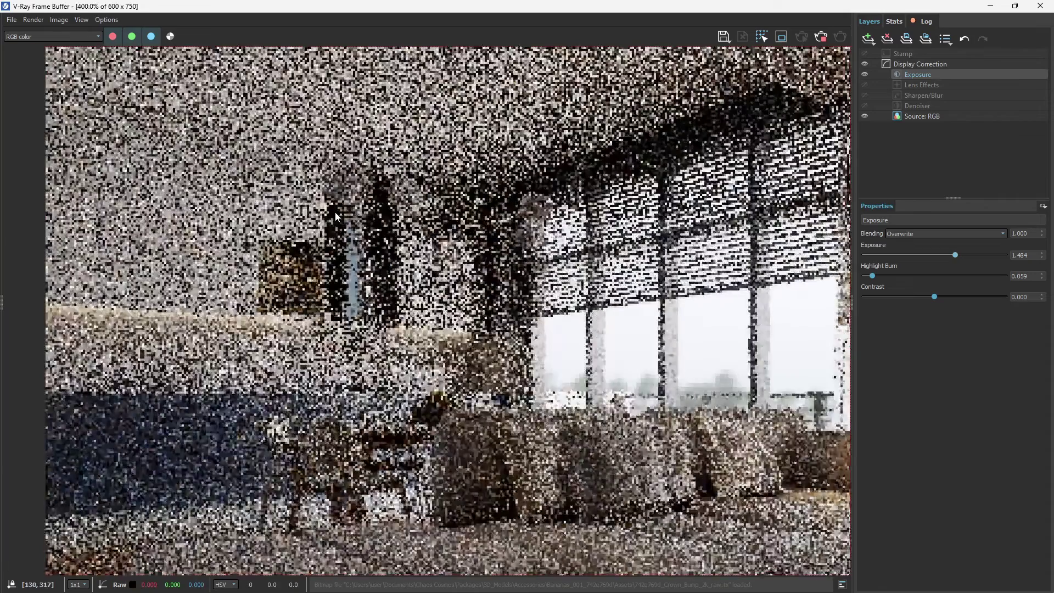
pyautogui.scroll(1, 255, 217)
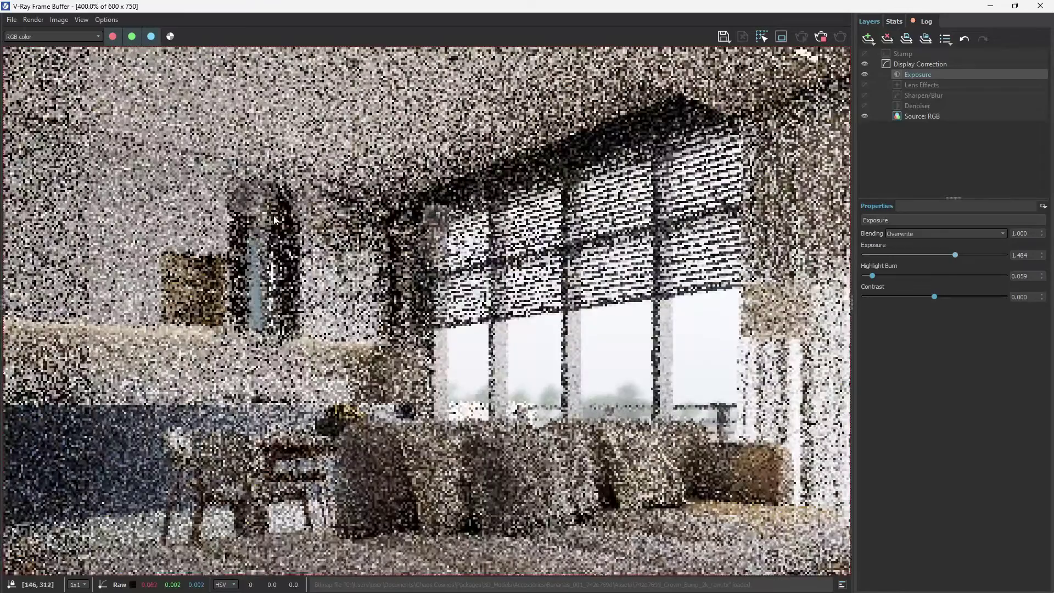
pyautogui.scroll(-2, 257, 308)
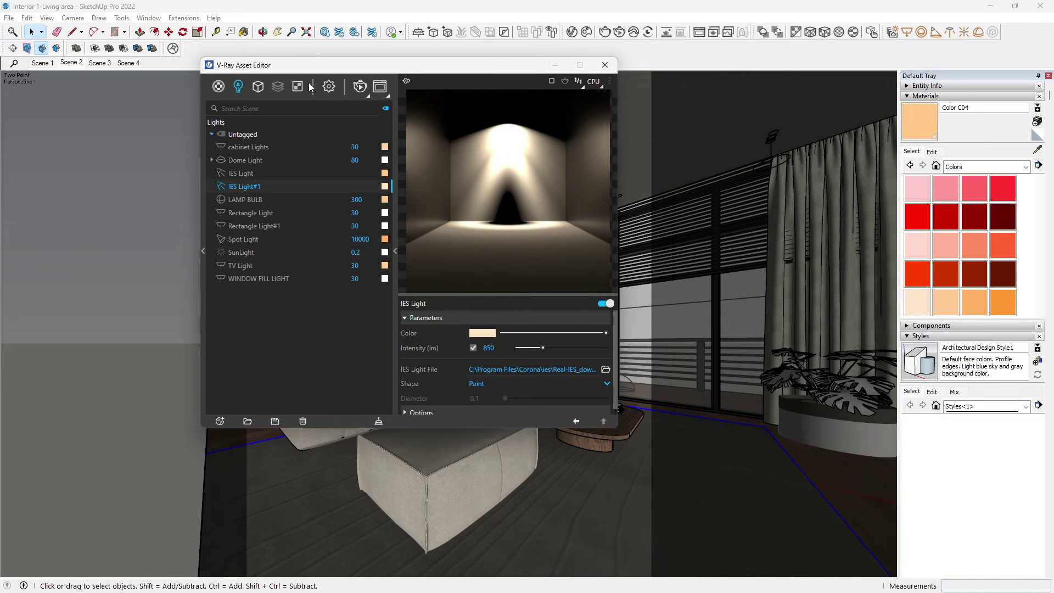
# Add a Light Mix render element and group its lights by Group Instances.
pyautogui.rightClick(279, 93)
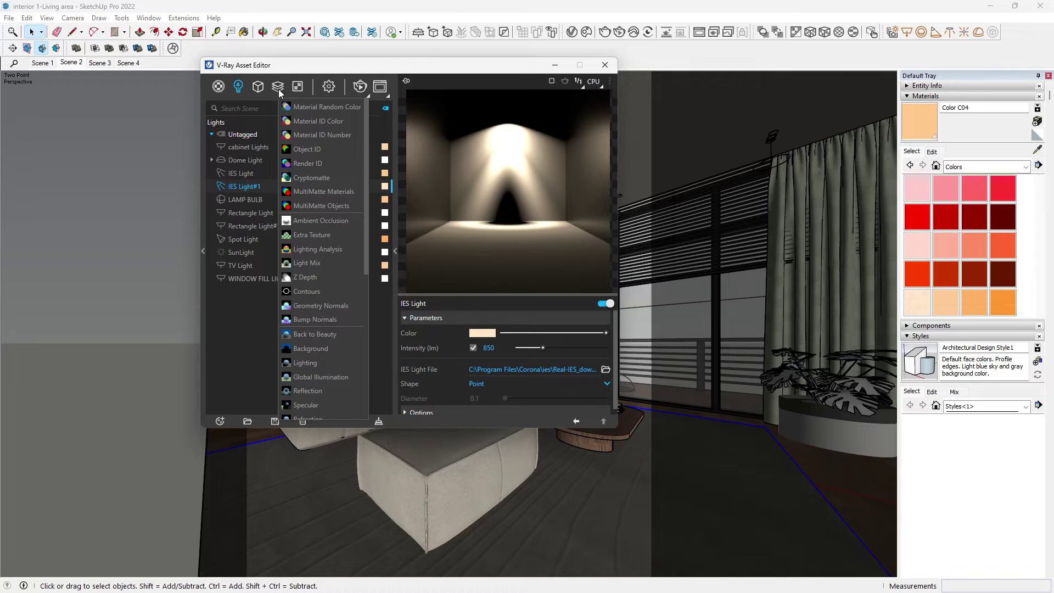
pyautogui.click(311, 263)
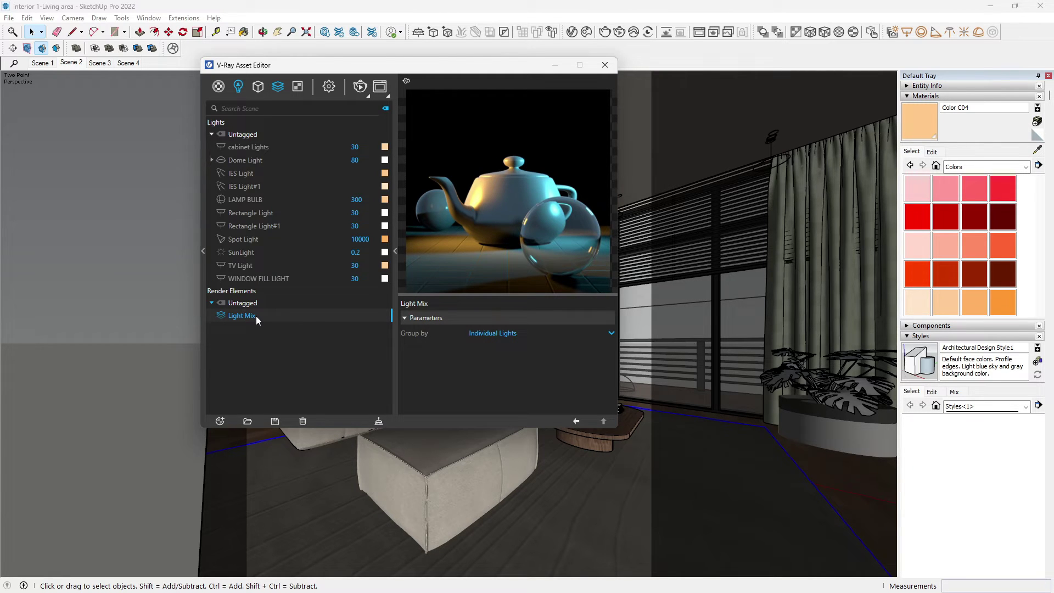
pyautogui.click(611, 333)
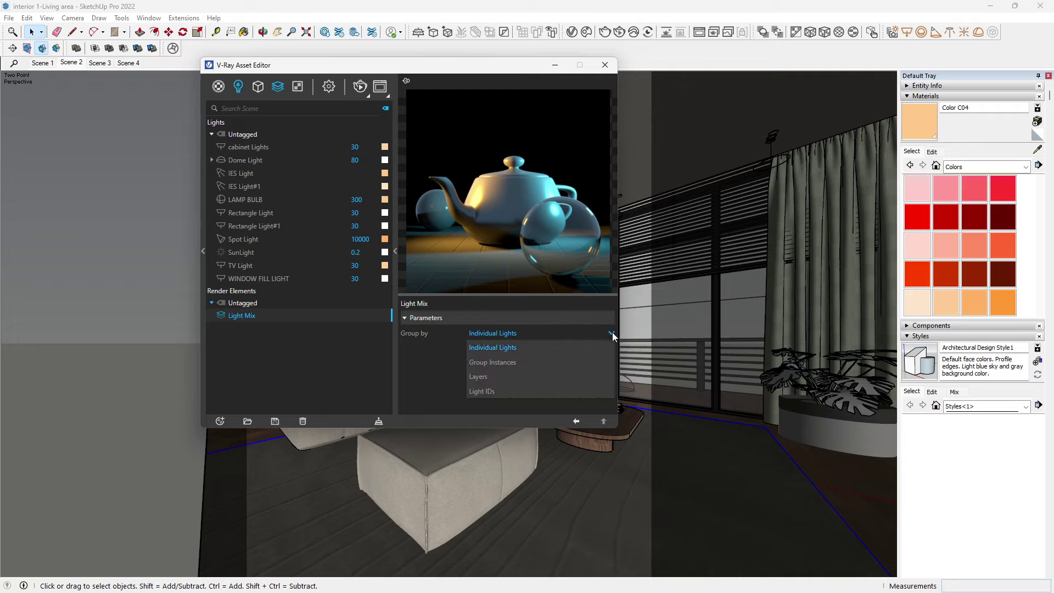
pyautogui.click(503, 361)
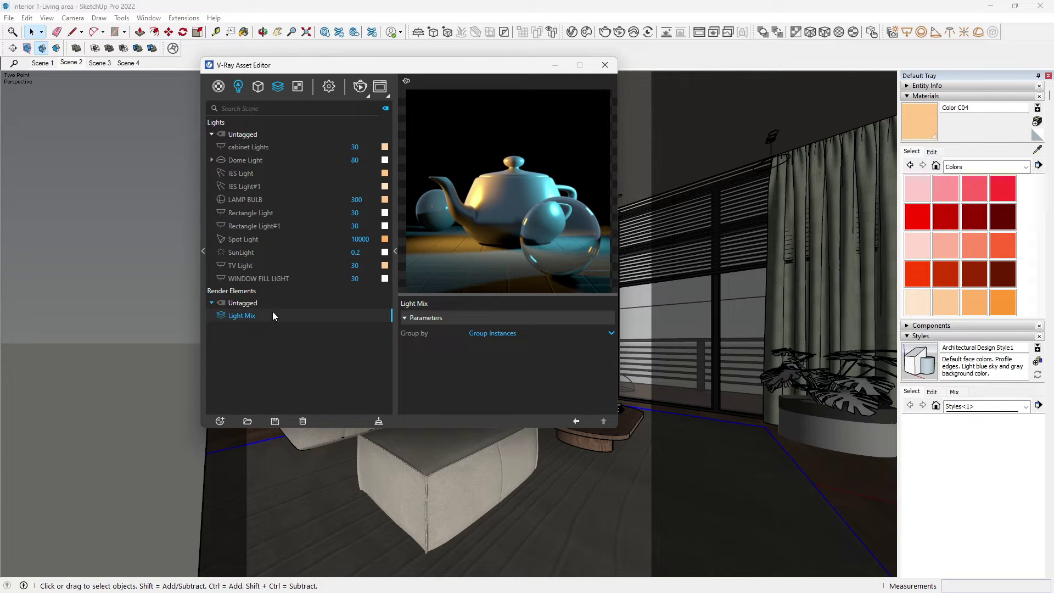
# Review the V-Ray render settings and return to the list of scene lights.
pyautogui.click(327, 86)
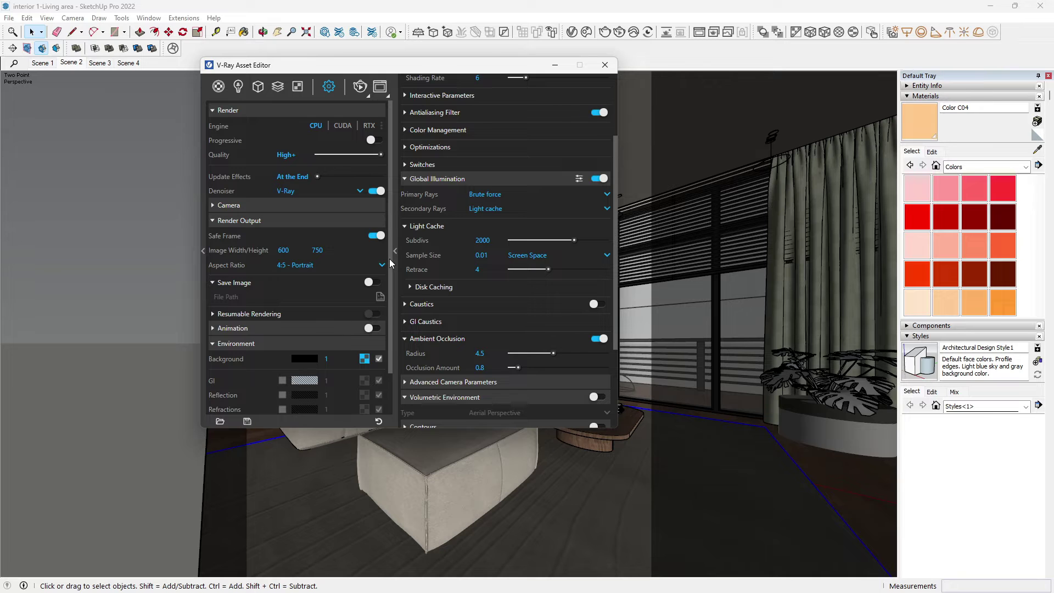
pyautogui.scroll(-2, 389, 330)
pyautogui.scroll(2, 389, 298)
pyautogui.click(238, 87)
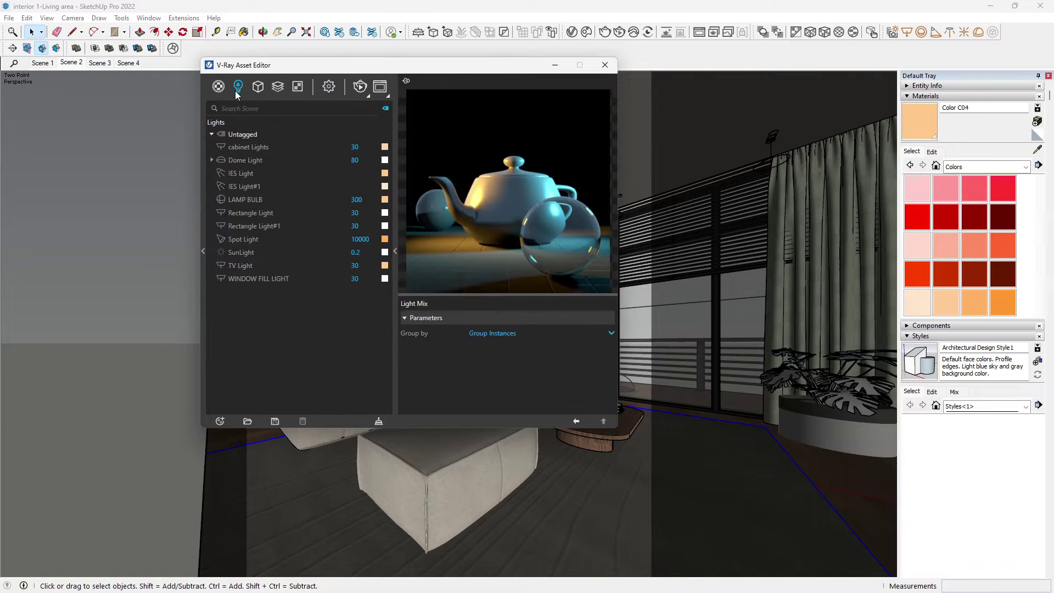
# Copy the Dome Light's HDR texture, paste it into the environment Background slot and set the background multiplier to 30.
pyautogui.click(253, 162)
pyautogui.click(590, 333)
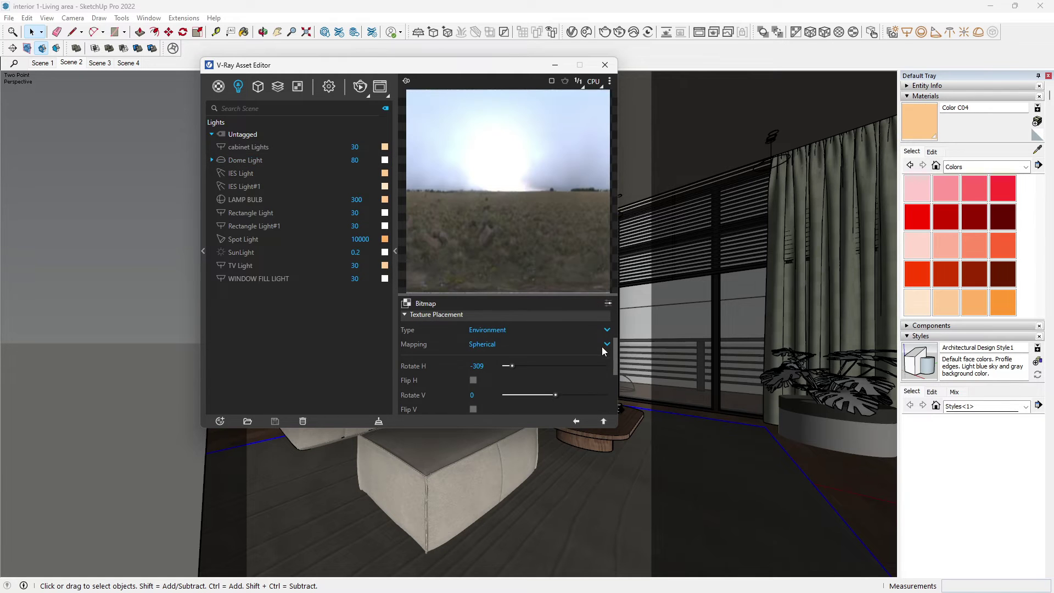
pyautogui.click(576, 421)
pyautogui.rightClick(590, 333)
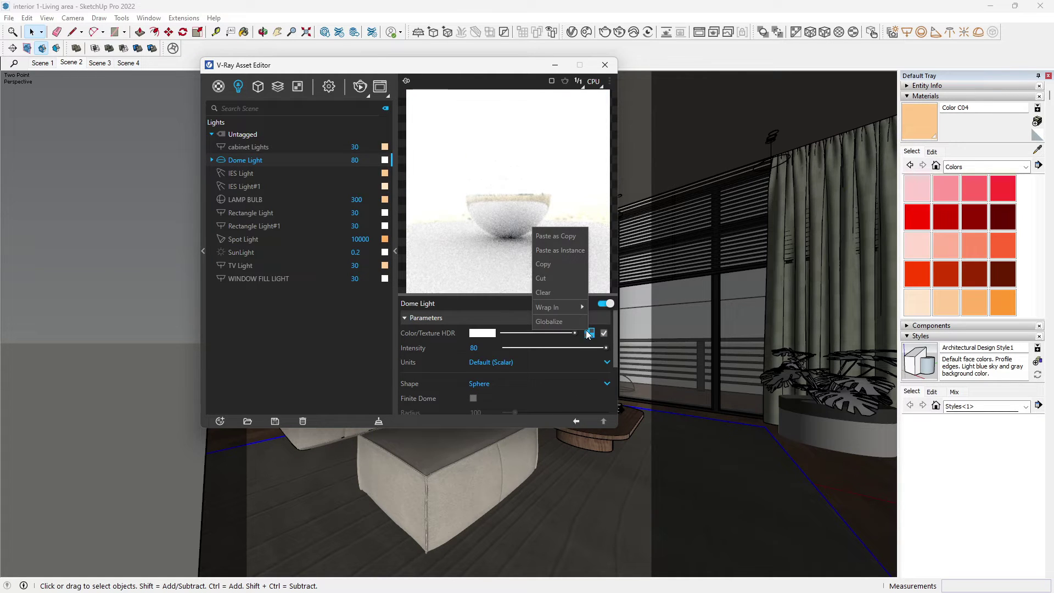
pyautogui.click(545, 266)
pyautogui.click(328, 87)
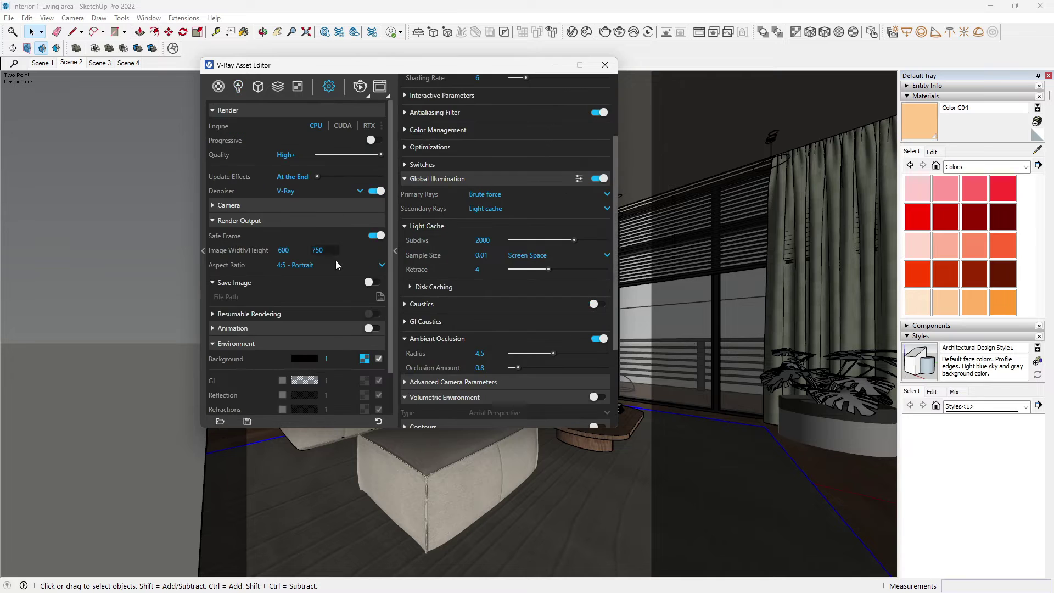
pyautogui.rightClick(364, 359)
pyautogui.click(388, 307)
pyautogui.write('30')
pyautogui.press('Return')
# Review the Ambient Occlusion radius and amount, the denoiser preset and the Advanced Camera Parameters in the render settings.
pyautogui.scroll(-3, 615, 231)
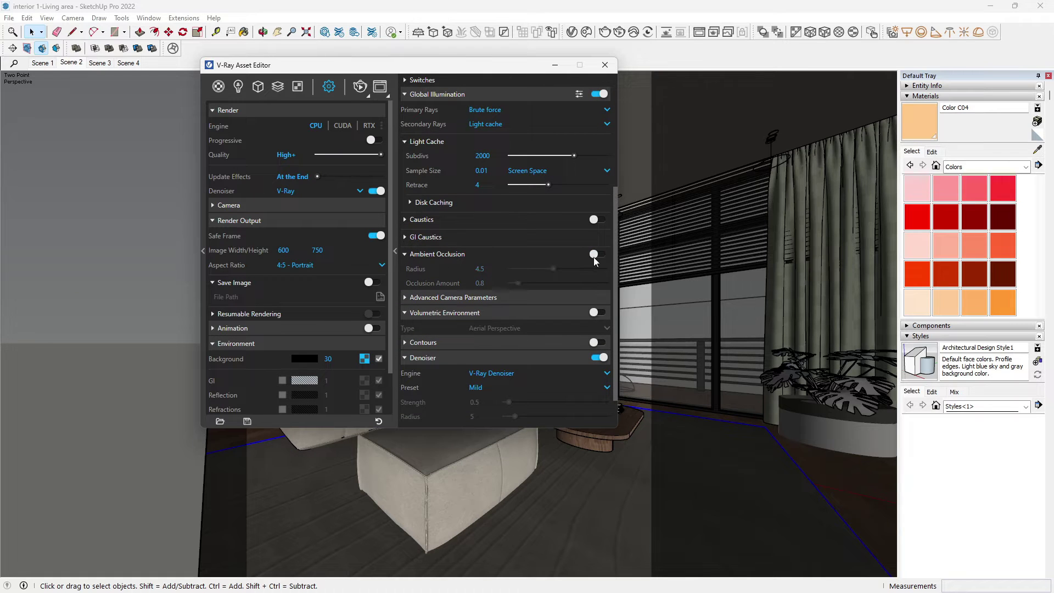
pyautogui.click(489, 271)
pyautogui.doubleClick(489, 271)
pyautogui.click(489, 284)
pyautogui.doubleClick(489, 283)
pyautogui.click(607, 388)
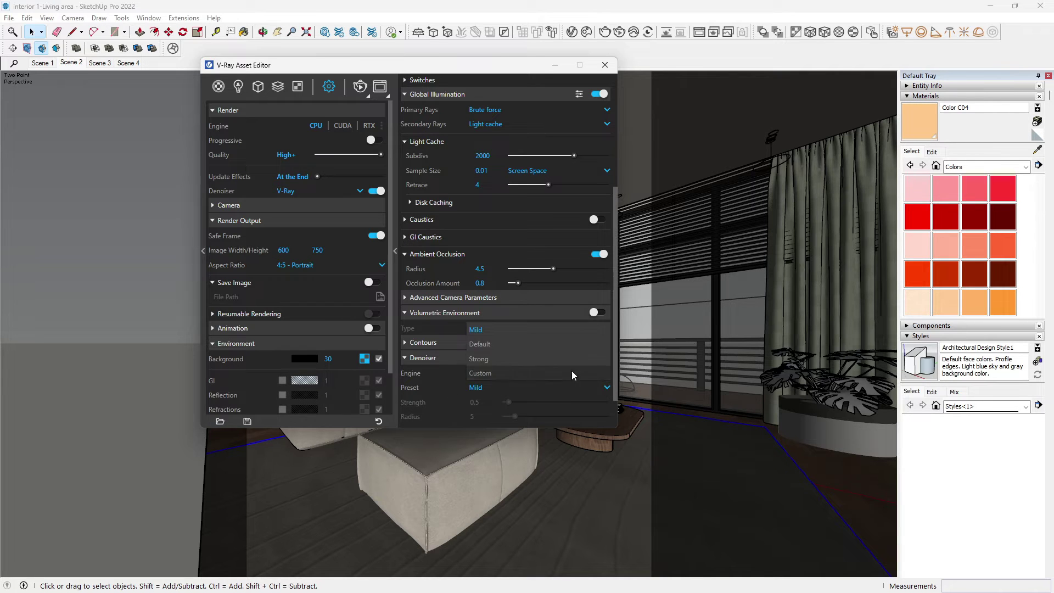
pyautogui.click(458, 334)
pyautogui.click(463, 296)
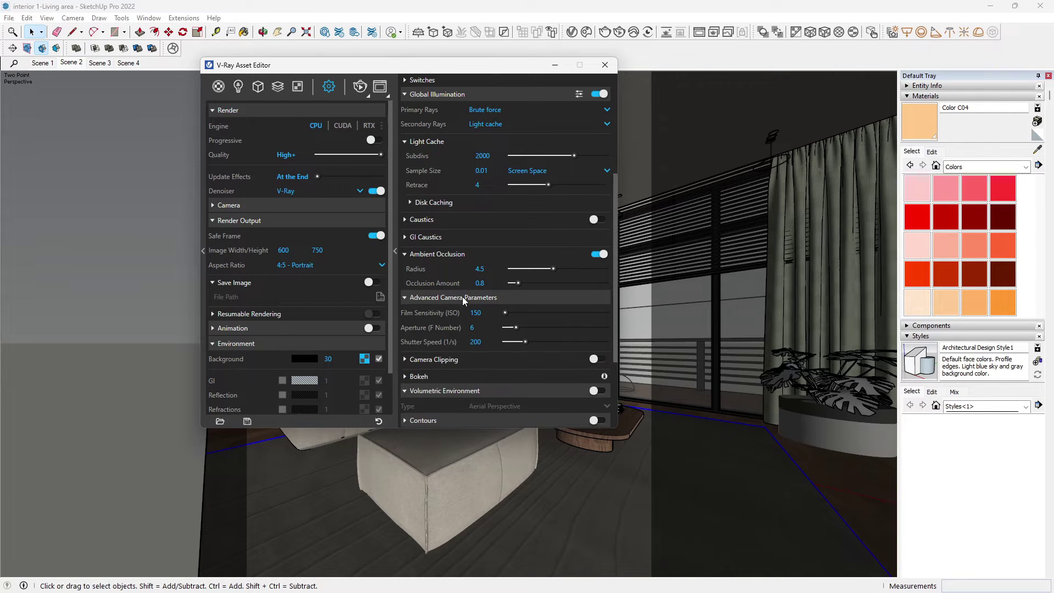
pyautogui.click(488, 313)
pyautogui.press('Tab')
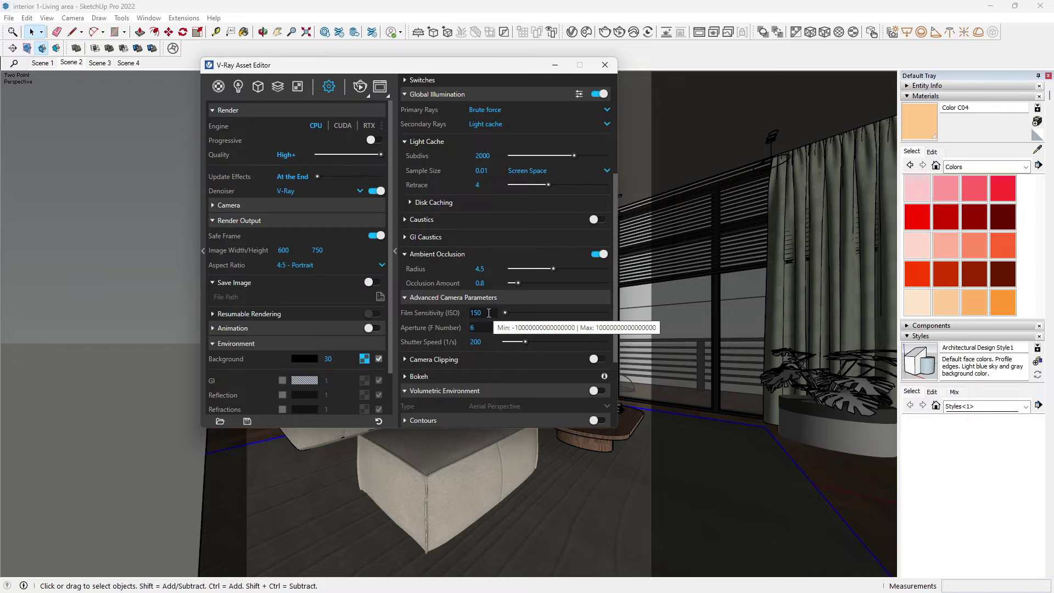
pyautogui.click(401, 298)
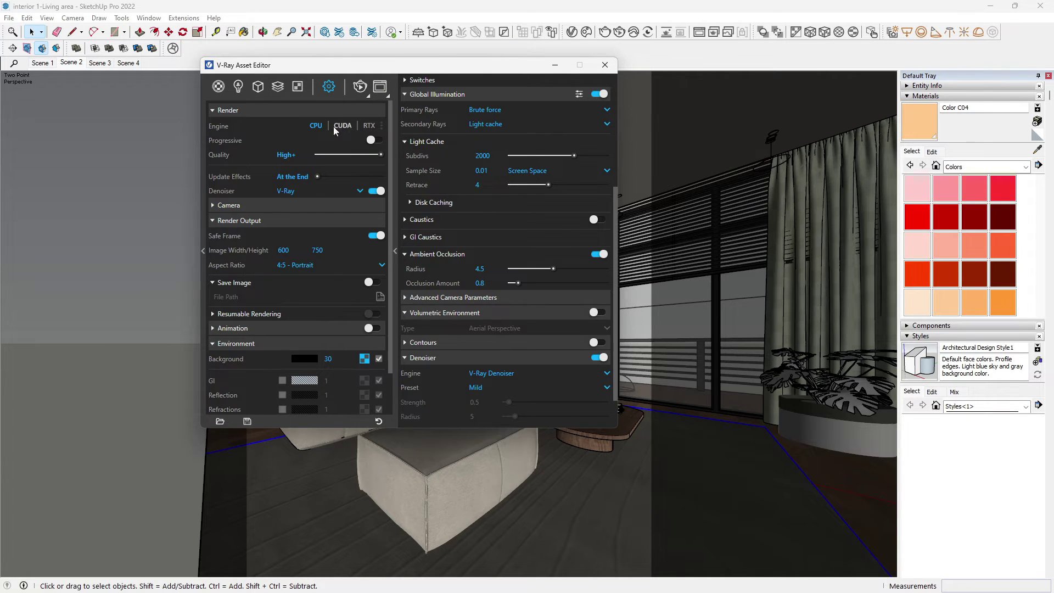
# Close the V-Ray Asset Editor, render the current scene and inspect the sofa, kitchen and ceiling areas at higher magnification.
pyautogui.click(604, 65)
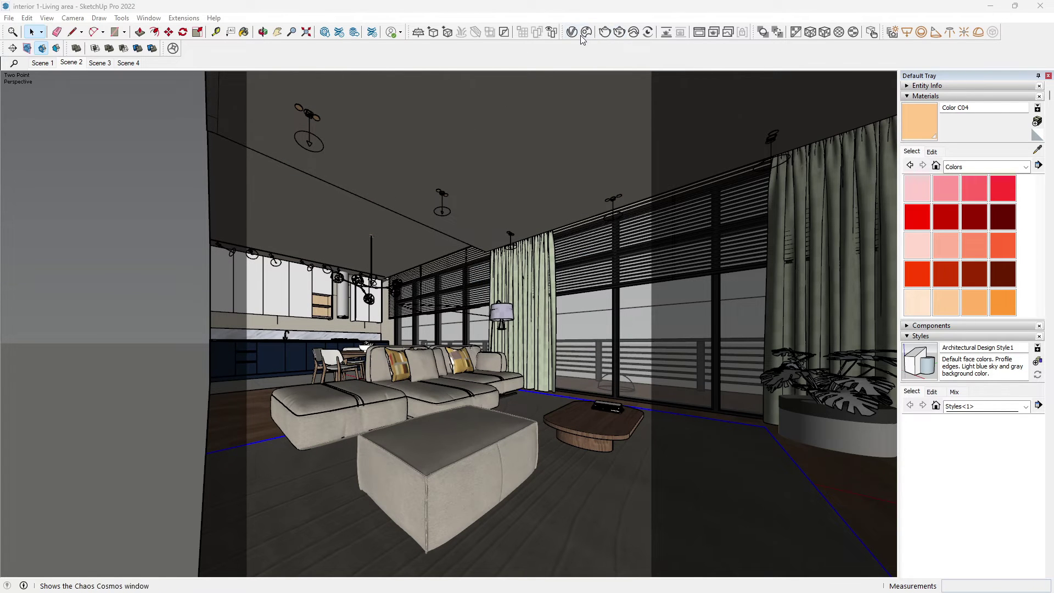
pyautogui.click(607, 34)
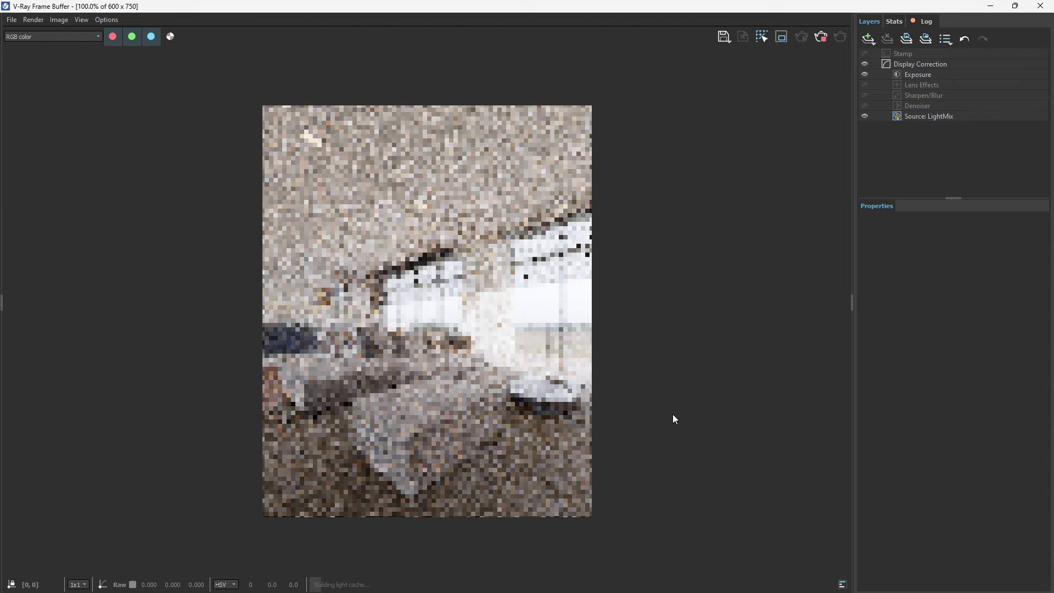
pyautogui.scroll(1, 499, 401)
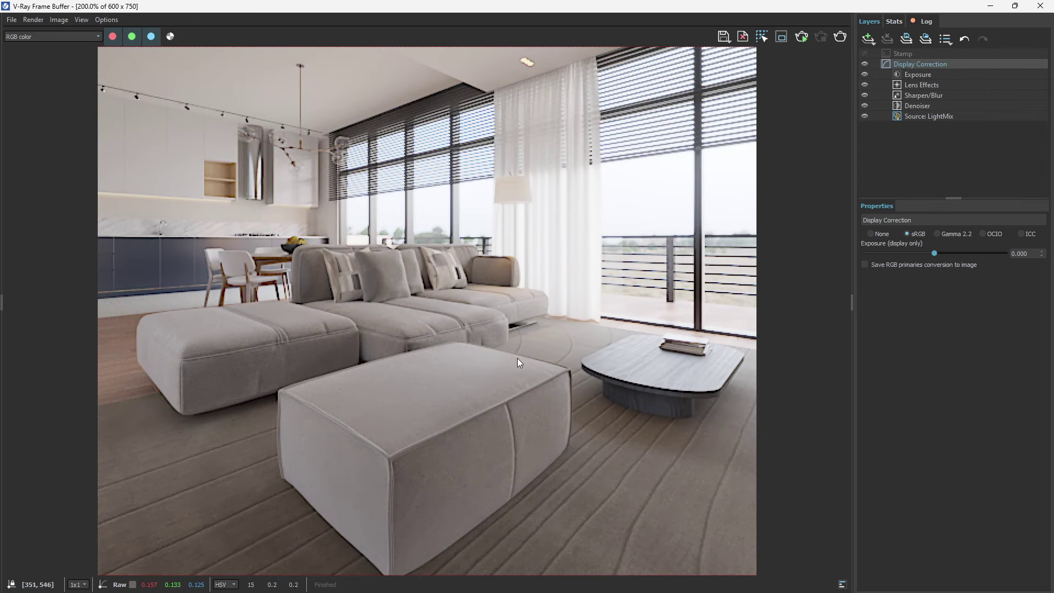
pyautogui.moveTo(495, 212); pyautogui.dragTo(505, 232, button='middle')
pyautogui.scroll(-1, 330, 329)
pyautogui.scroll(1, 433, 429)
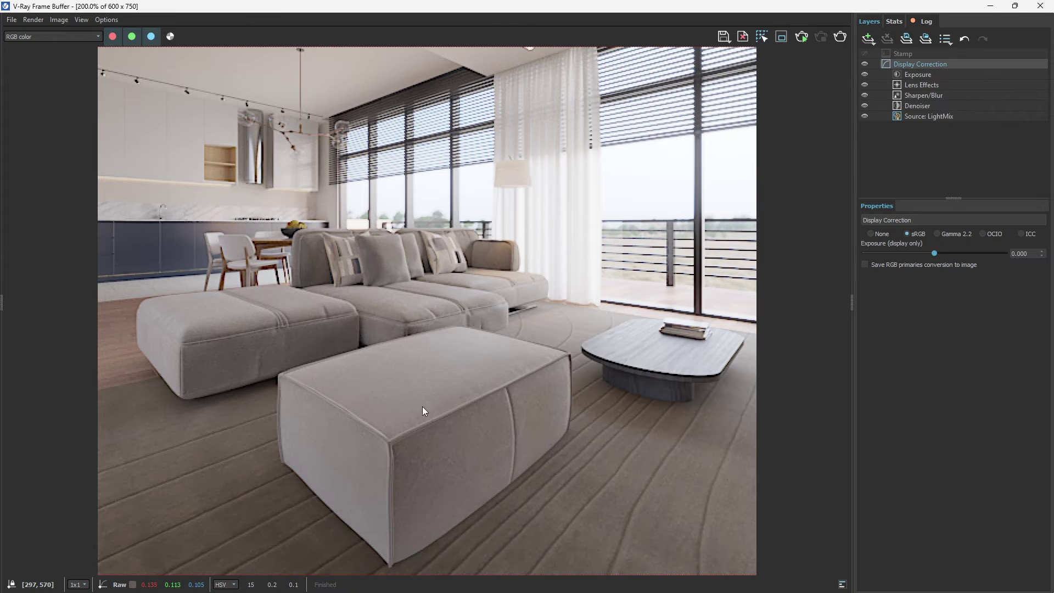
pyautogui.scroll(1, 294, 167)
pyautogui.moveTo(321, 157); pyautogui.dragTo(421, 298, button='middle')
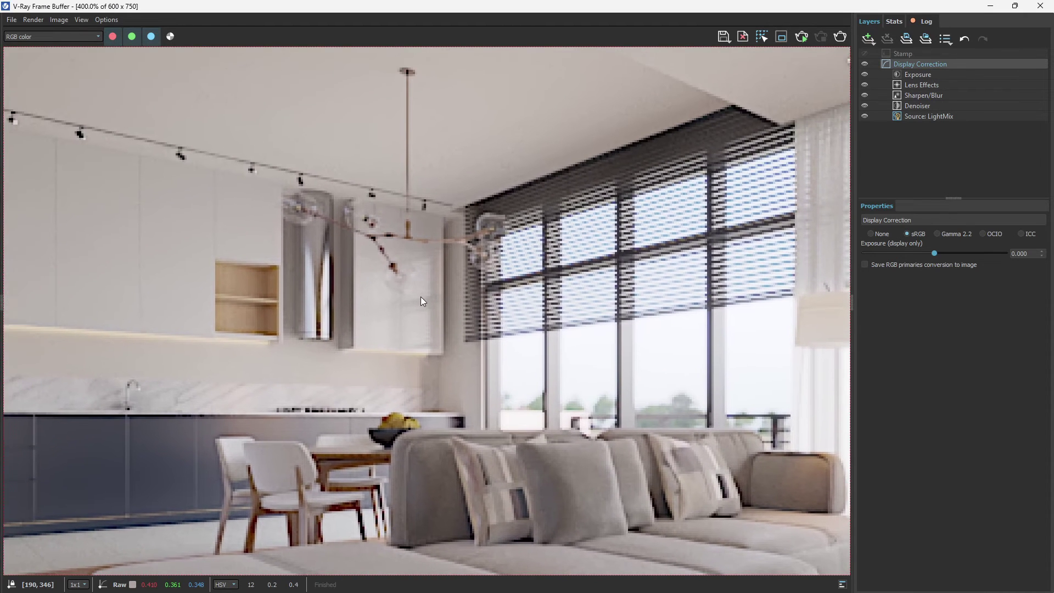
pyautogui.scroll(-1, 328, 281)
pyautogui.moveTo(585, 399); pyautogui.dragTo(506, 345, button='middle')
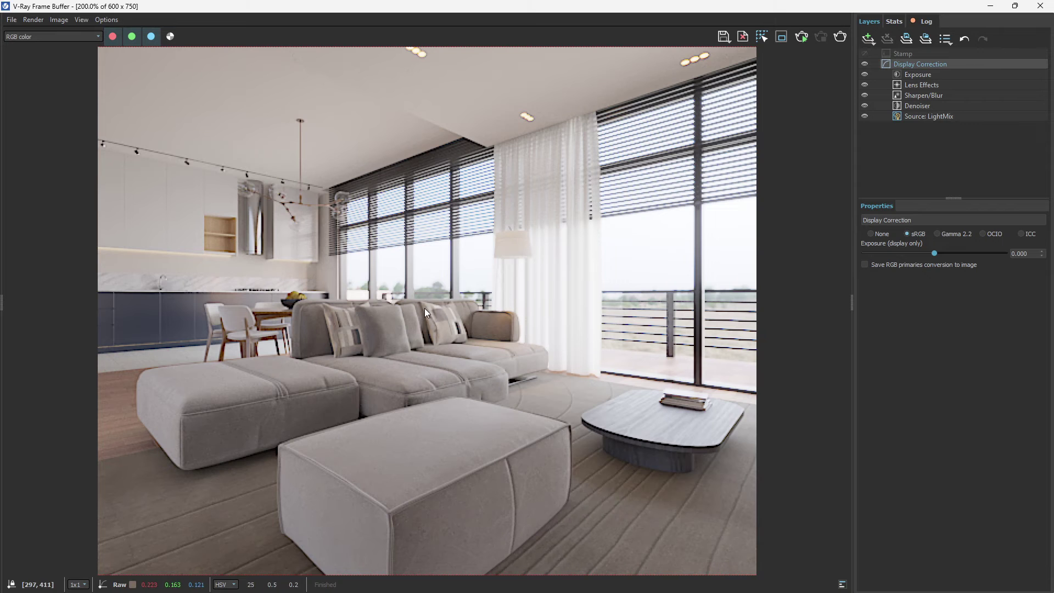
pyautogui.moveTo(596, 128); pyautogui.dragTo(601, 307, button='middle')
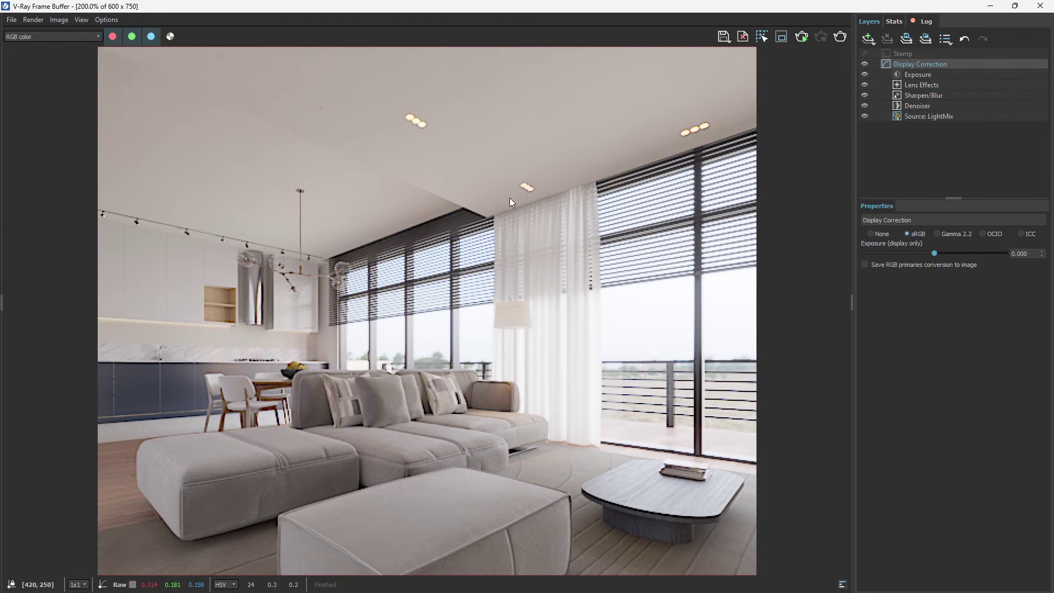
pyautogui.moveTo(428, 207); pyautogui.dragTo(955, 120, button='middle')
# Show the settings of the LightMix source layer and set the IES Light multiplier to 3.
pyautogui.click(937, 116)
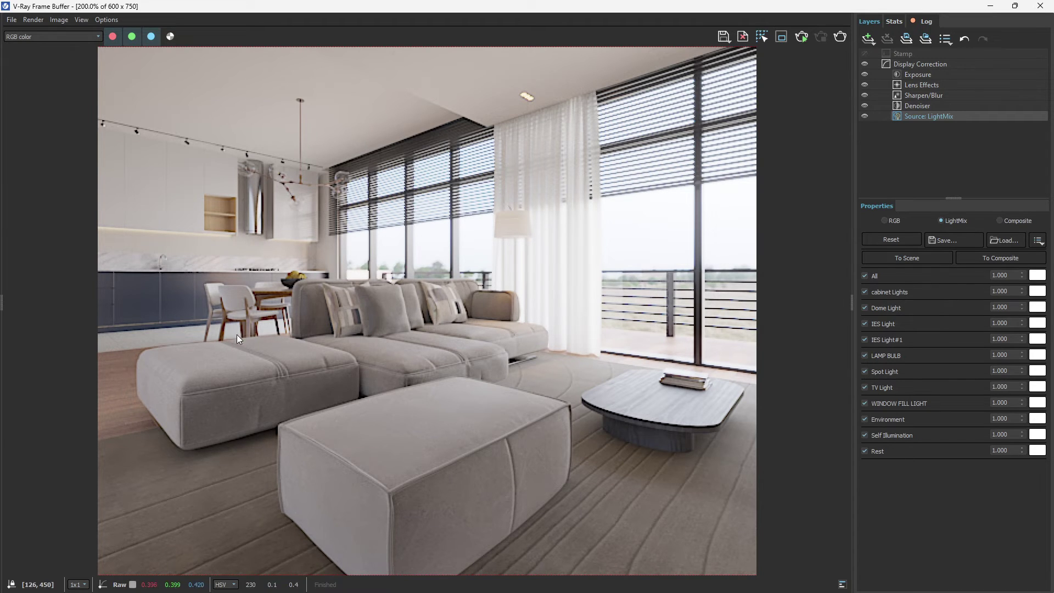
pyautogui.scroll(-2, 345, 275)
pyautogui.scroll(1, 411, 292)
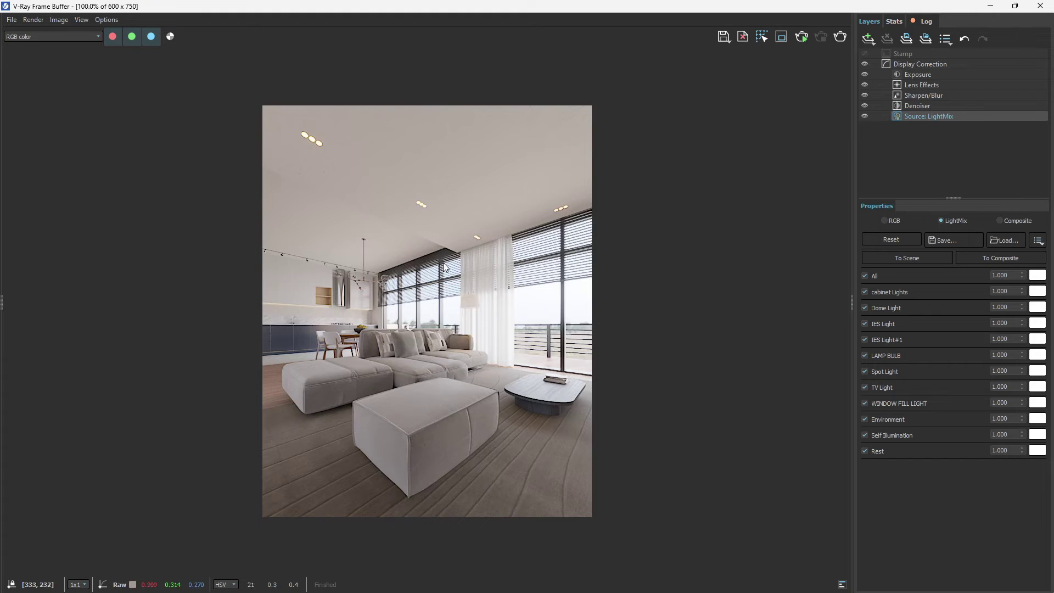
pyautogui.scroll(1, 453, 265)
pyautogui.scroll(-1, 394, 269)
pyautogui.click(1003, 324)
pyautogui.write('3')
pyautogui.press('Return')
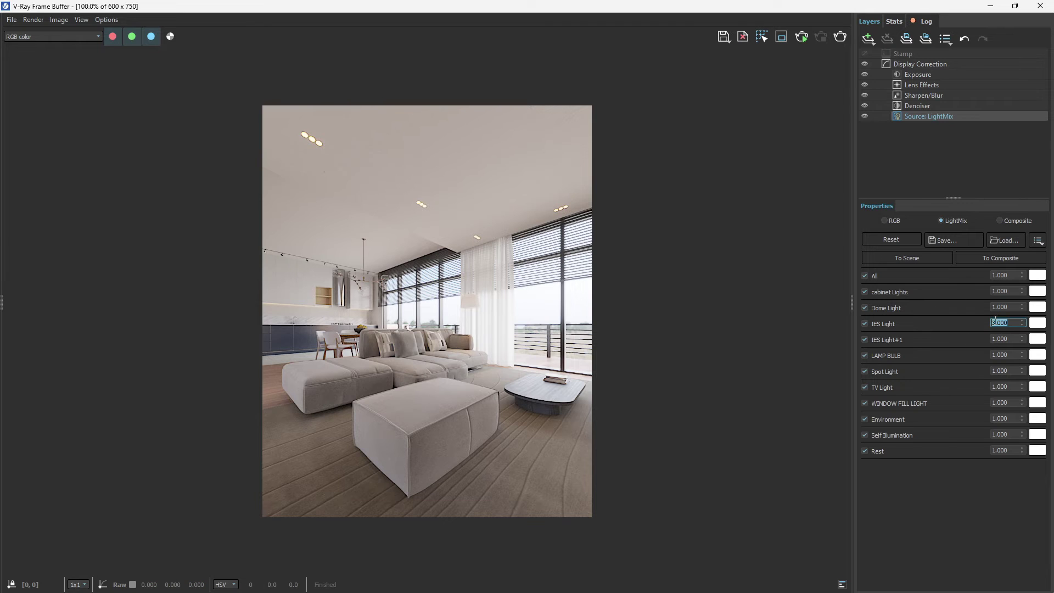
# Try an IES Light#1 multiplier of 10 in the Light Mix and compare the image with that light off and on.
pyautogui.click(893, 339)
pyautogui.click(998, 339)
pyautogui.write('0')
pyautogui.press('Return')
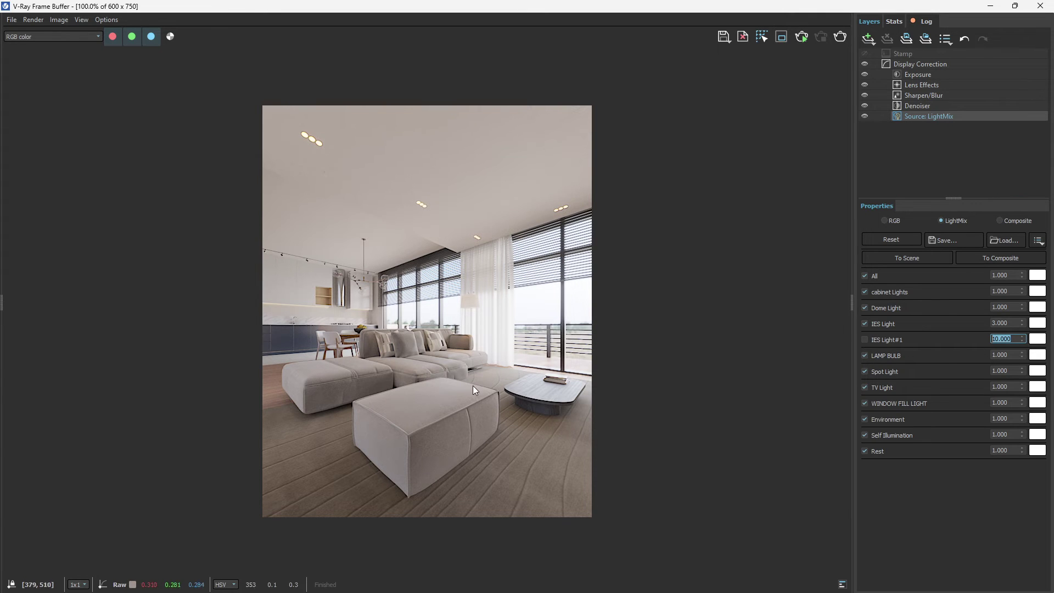
pyautogui.click(866, 339)
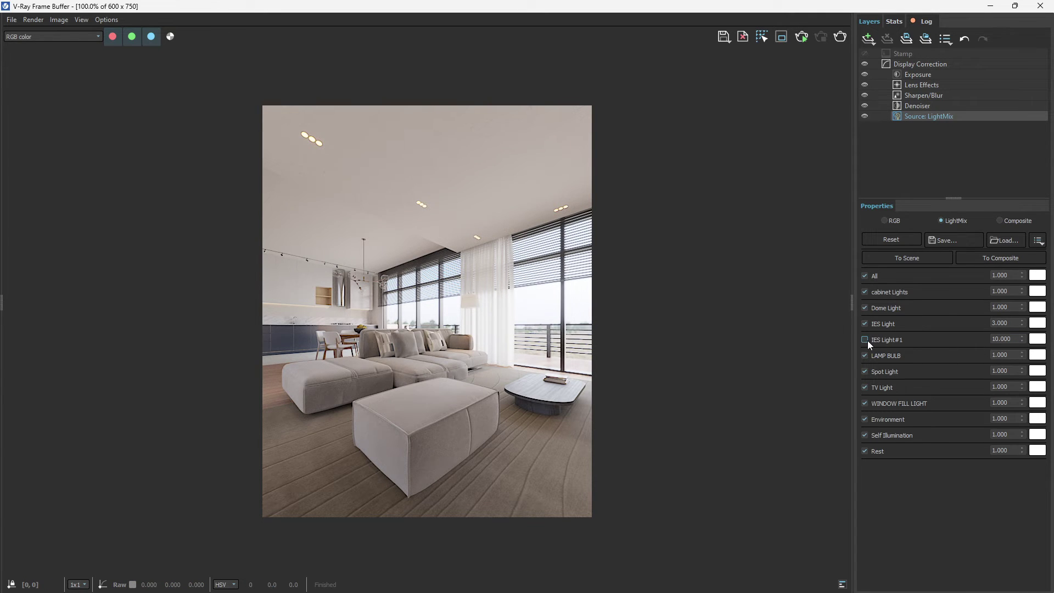
pyautogui.click(866, 340)
# Give IES Light#1 a warm orange color of 4032 K and IES Light a similar tone of about 4121 K.
pyautogui.click(1038, 339)
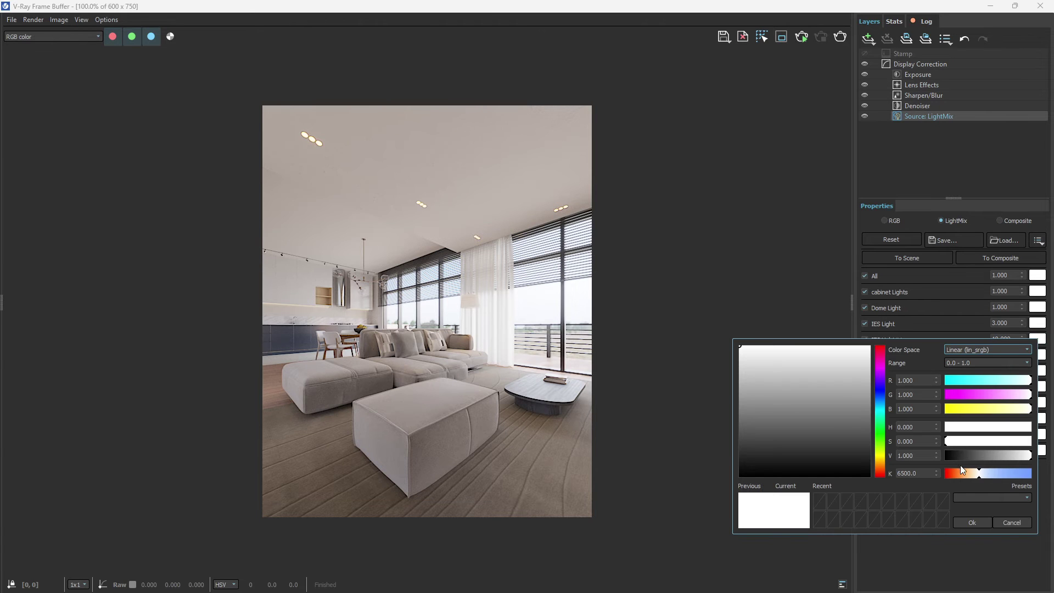
pyautogui.click(964, 473)
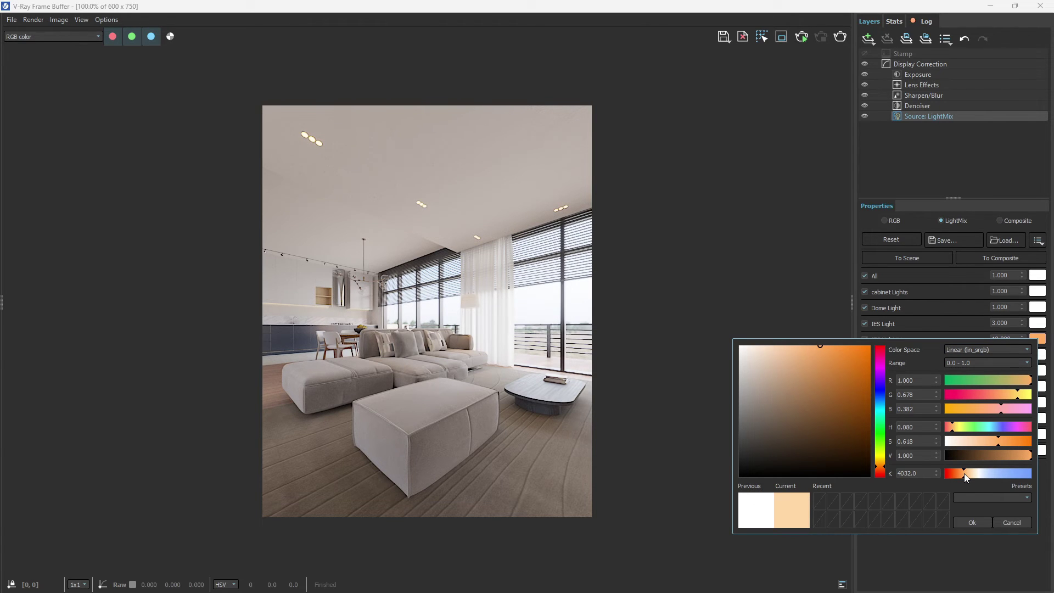
pyautogui.click(973, 522)
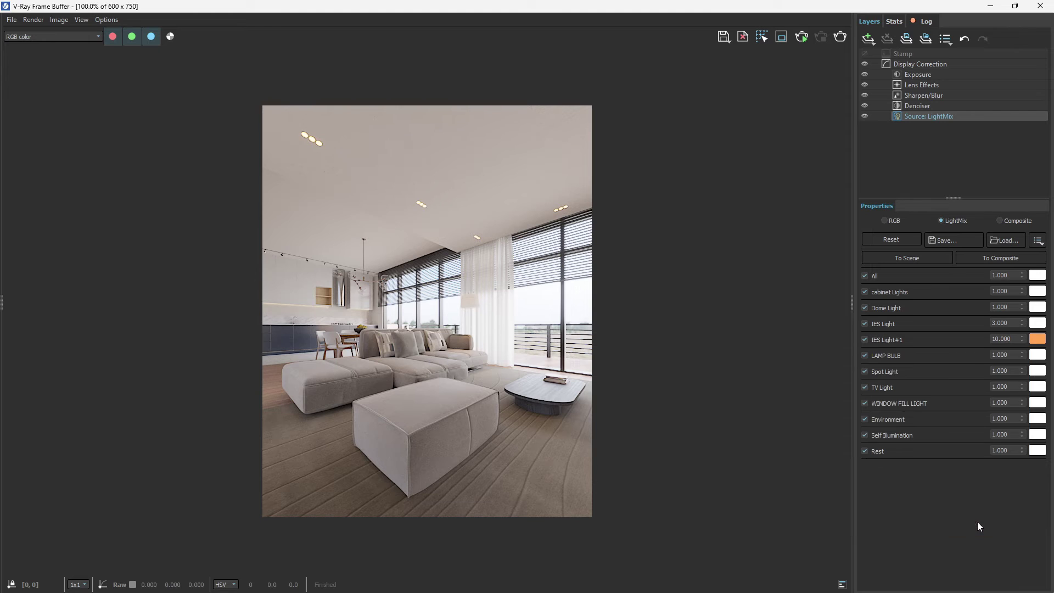
pyautogui.click(1039, 324)
pyautogui.click(965, 460)
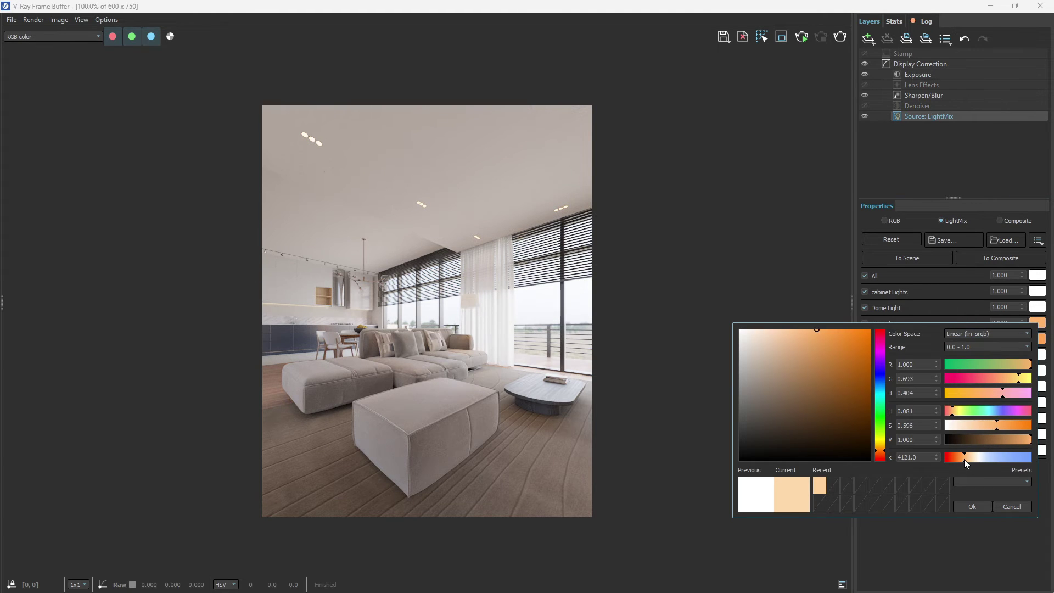
pyautogui.click(964, 459)
pyautogui.click(974, 509)
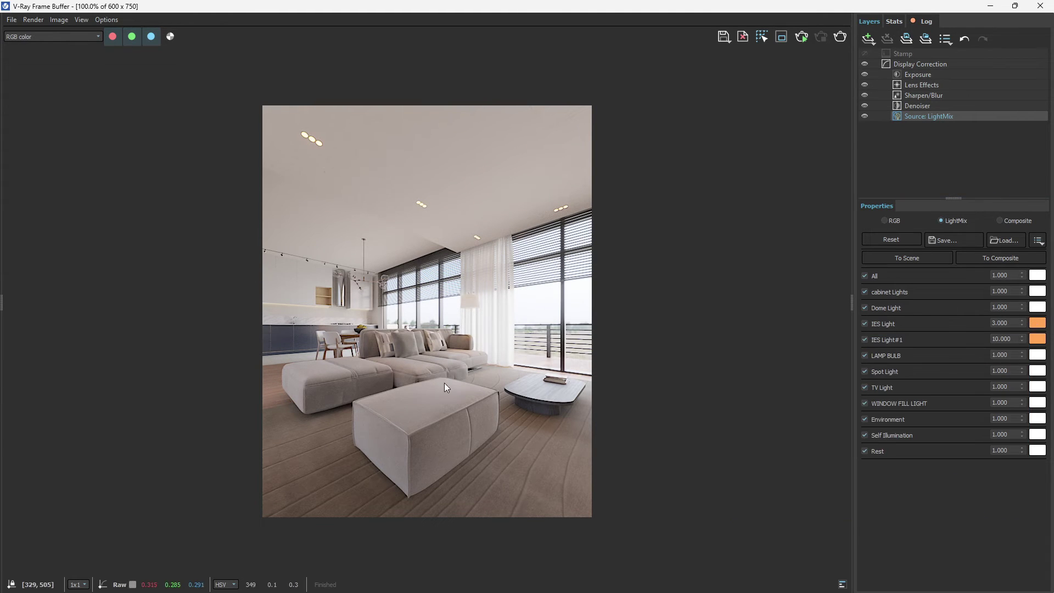
# Set the IES Light multiplier to 10 and check the warmer lighting on the sofas and carpet.
pyautogui.scroll(2, 446, 384)
pyautogui.scroll(-1, 445, 385)
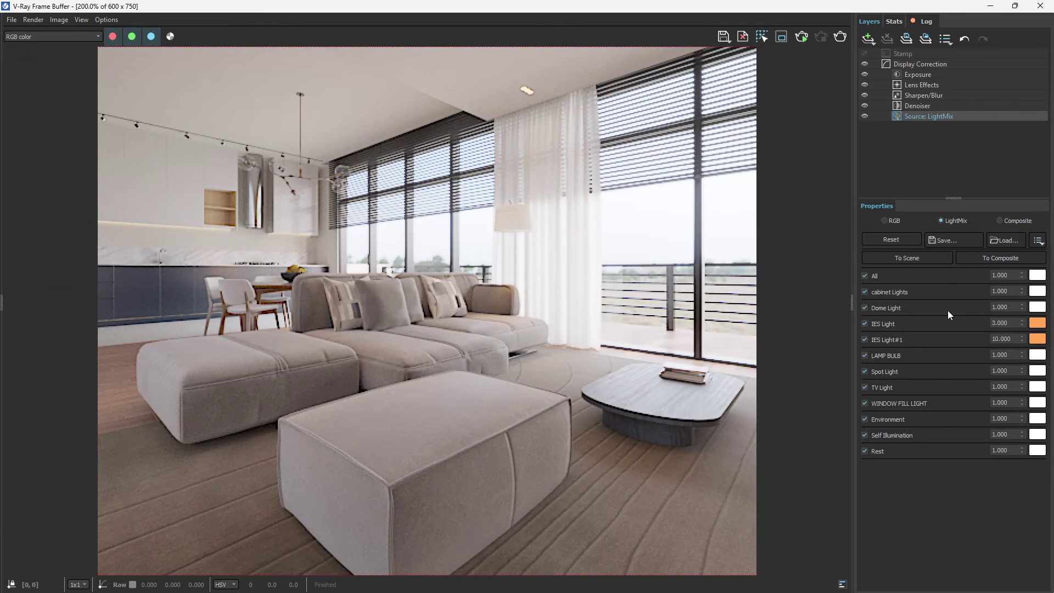
pyautogui.click(1000, 323)
pyautogui.write('10')
pyautogui.press('Return')
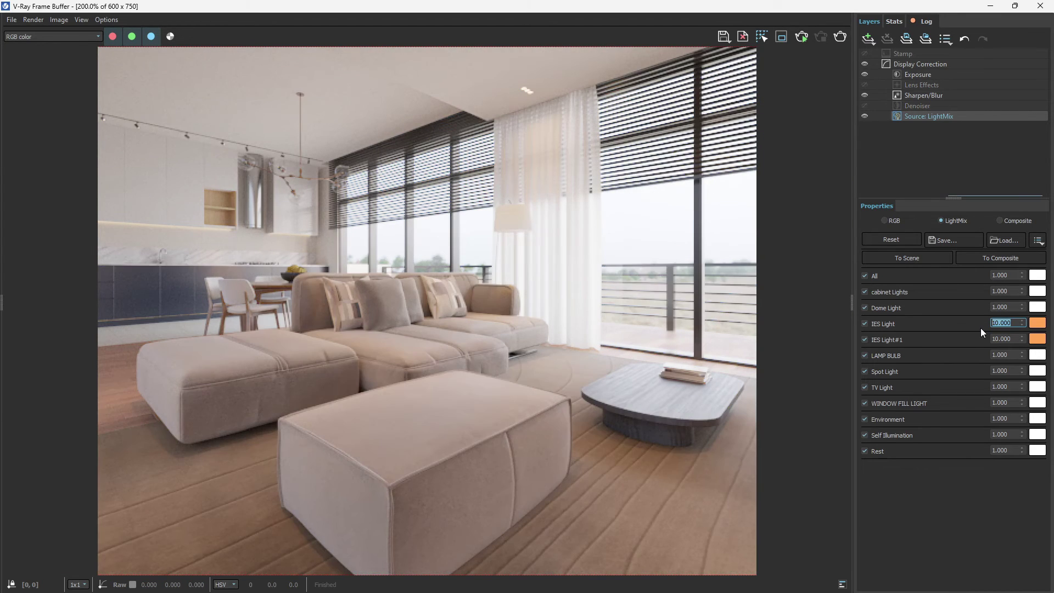
pyautogui.scroll(-1, 347, 278)
pyautogui.scroll(1, 417, 379)
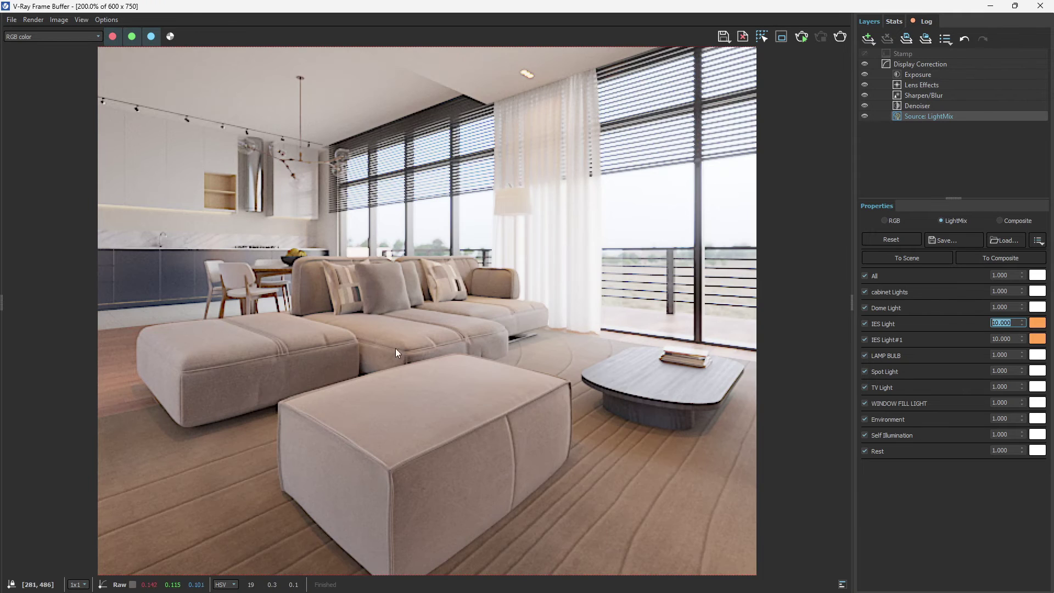
pyautogui.scroll(-1, 374, 329)
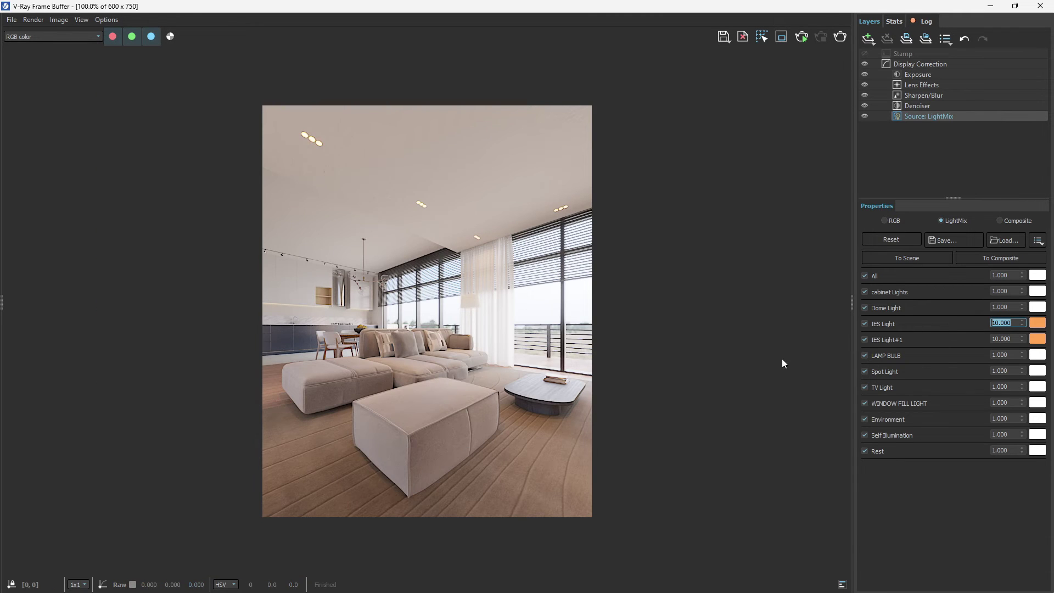
# Set the IES Light multiplier to 20 and inspect the stronger effect on the room up close.
pyautogui.click(1000, 323)
pyautogui.moveTo(1000, 324); pyautogui.dragTo(995, 324)
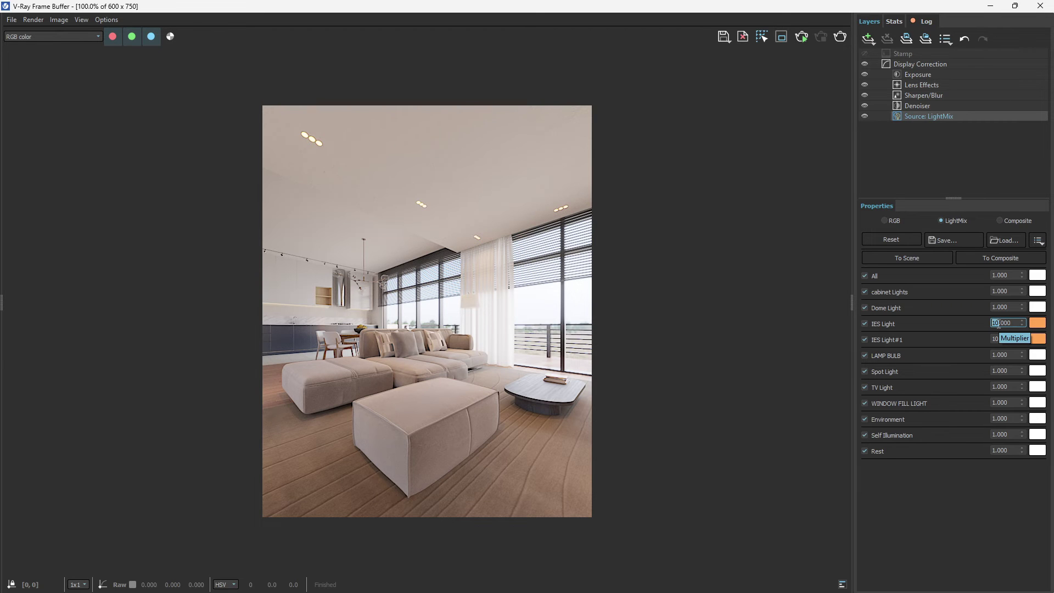
pyautogui.write('2')
pyautogui.press('Return')
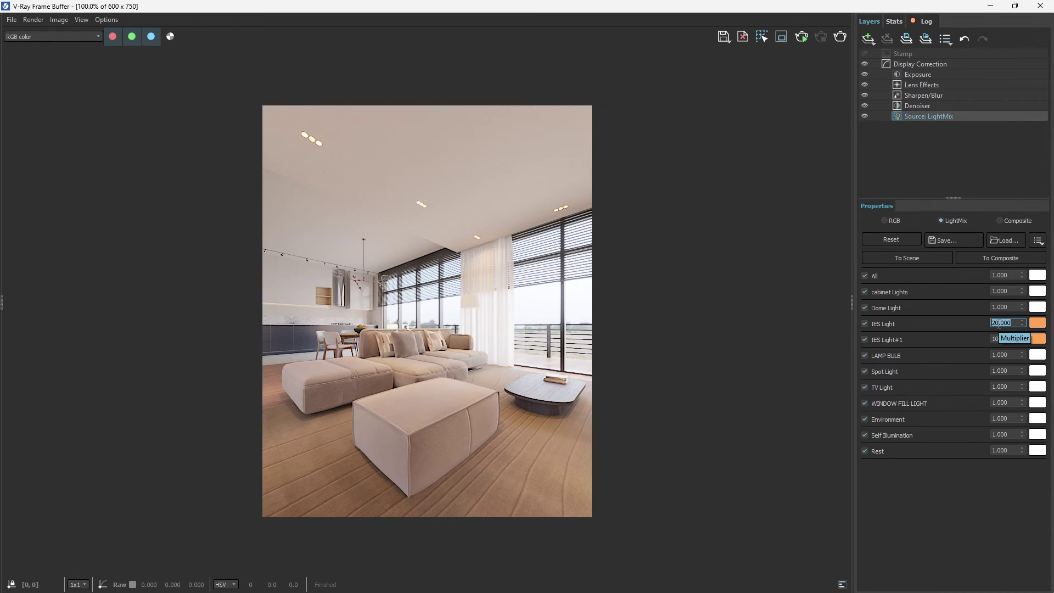
pyautogui.scroll(2, 411, 350)
pyautogui.scroll(-2, 348, 292)
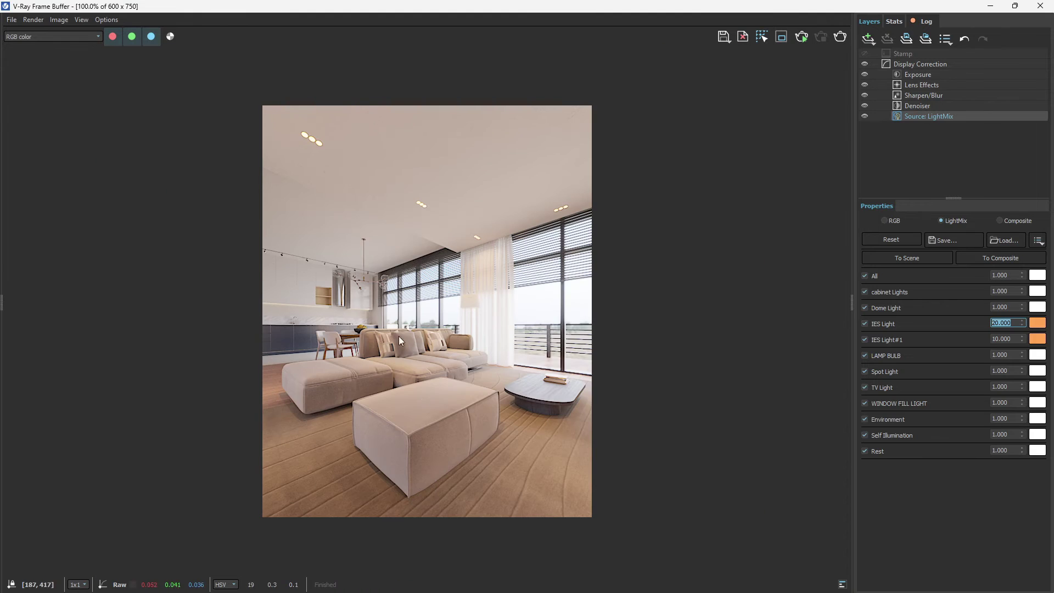
pyautogui.scroll(2, 454, 426)
pyautogui.moveTo(457, 239); pyautogui.dragTo(453, 386, button='middle')
pyautogui.scroll(-1, 453, 387)
pyautogui.scroll(1, 428, 380)
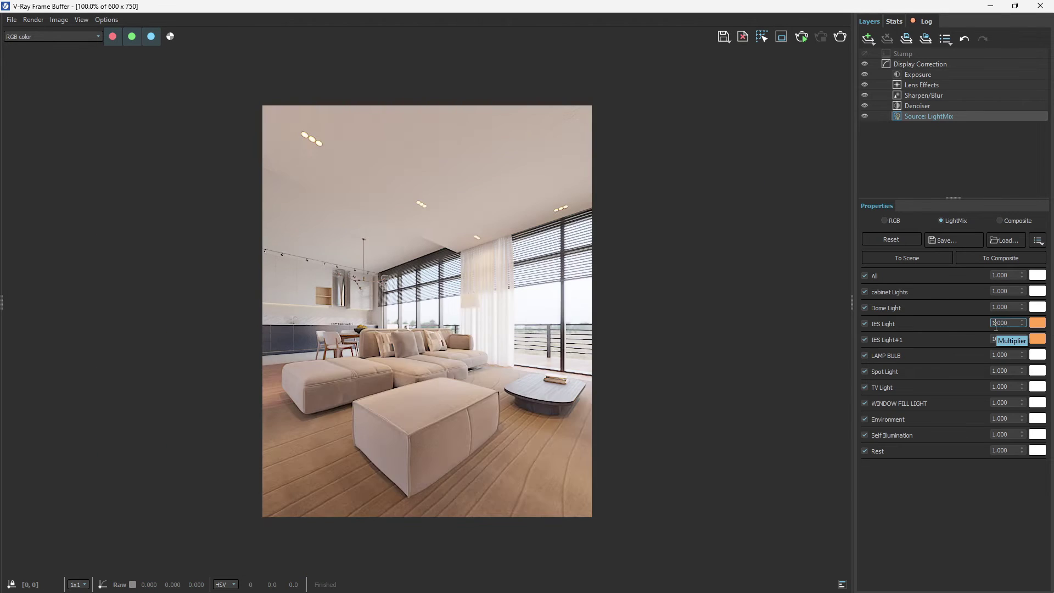
# Set the Light Mix multipliers of both IES Light and IES Light#1 to 1.
pyautogui.write('1')
pyautogui.press('Return')
pyautogui.click(999, 339)
pyautogui.moveTo(1000, 338); pyautogui.dragTo(991, 339)
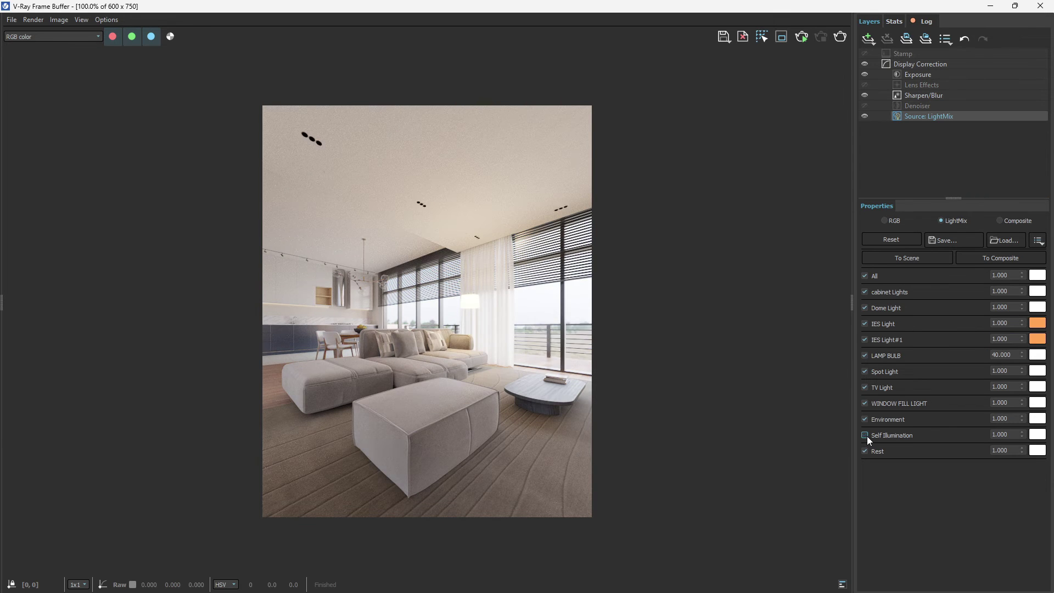
# Set the Self Illumination multiplier to 5 in Light Mix and inspect the ceiling spotlights up close.
pyautogui.moveTo(997, 434); pyautogui.dragTo(990, 445)
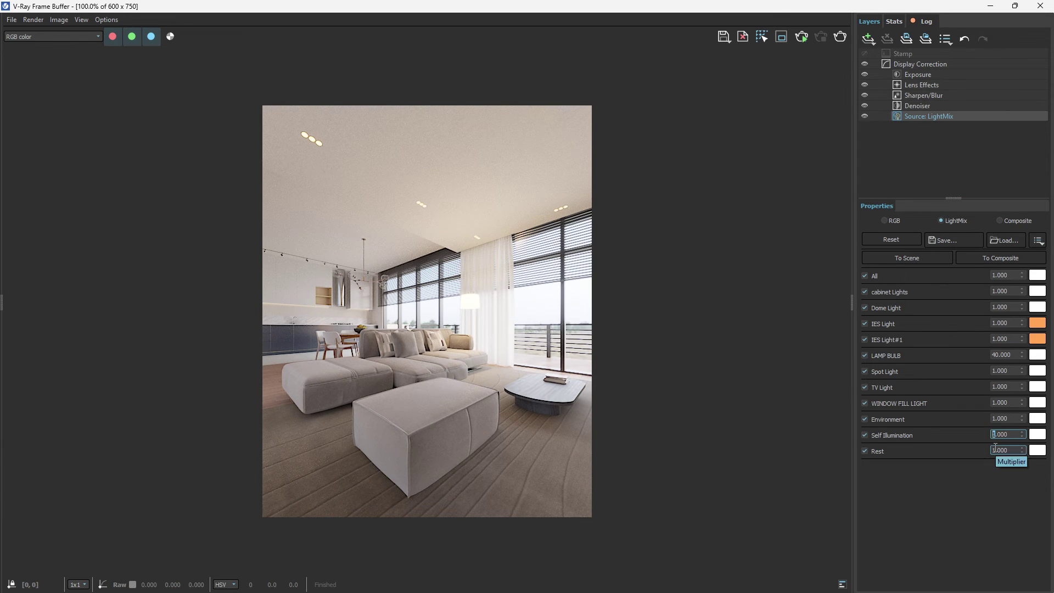
pyautogui.press('Return')
pyautogui.scroll(2, 311, 122)
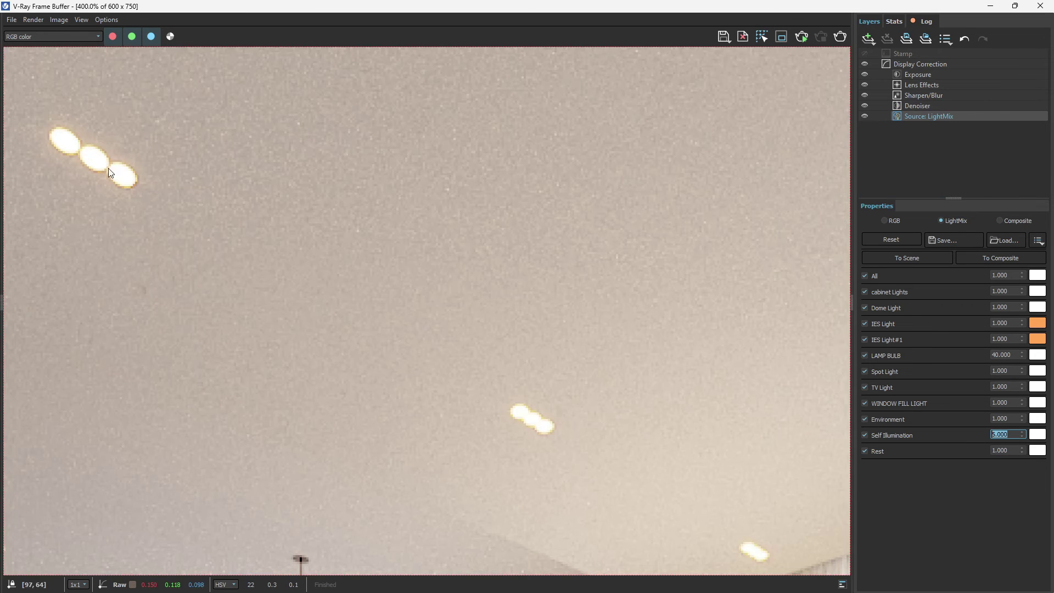
pyautogui.scroll(-1, 355, 247)
pyautogui.scroll(-1, 454, 294)
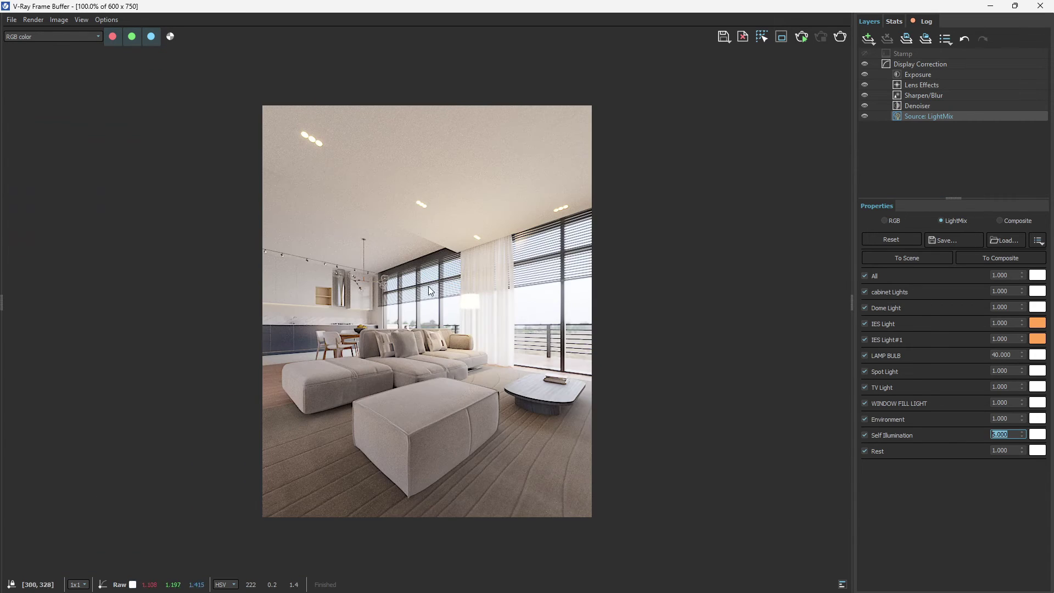
pyautogui.scroll(2, 294, 248)
pyautogui.scroll(1, 289, 276)
pyautogui.scroll(-2, 280, 283)
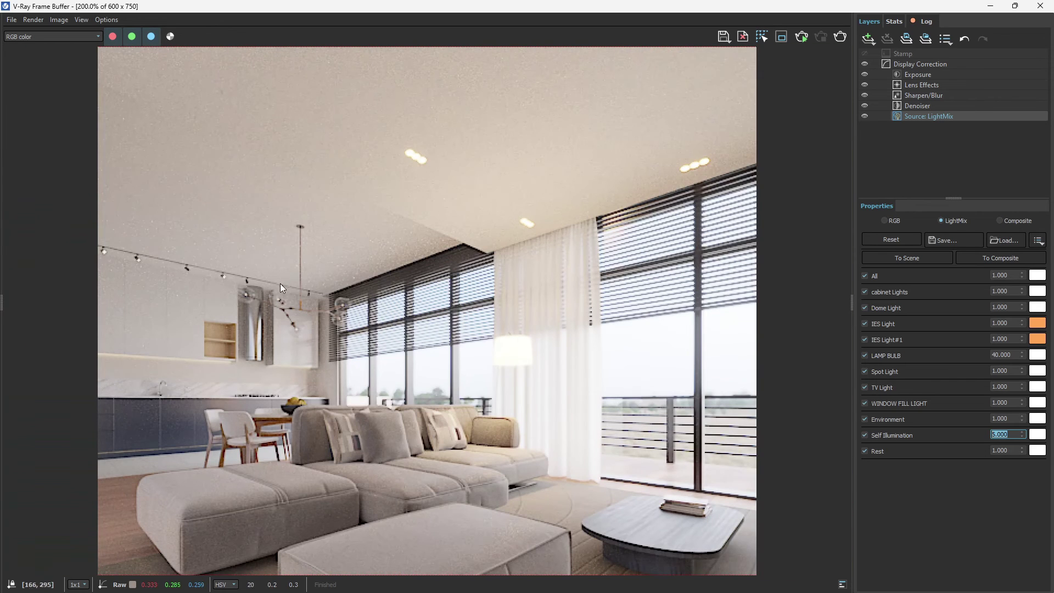
# Try a Self Illumination multiplier of 50 and check its effect on the sofas and carpet.
pyautogui.click(997, 434)
pyautogui.write('0')
pyautogui.press('Return')
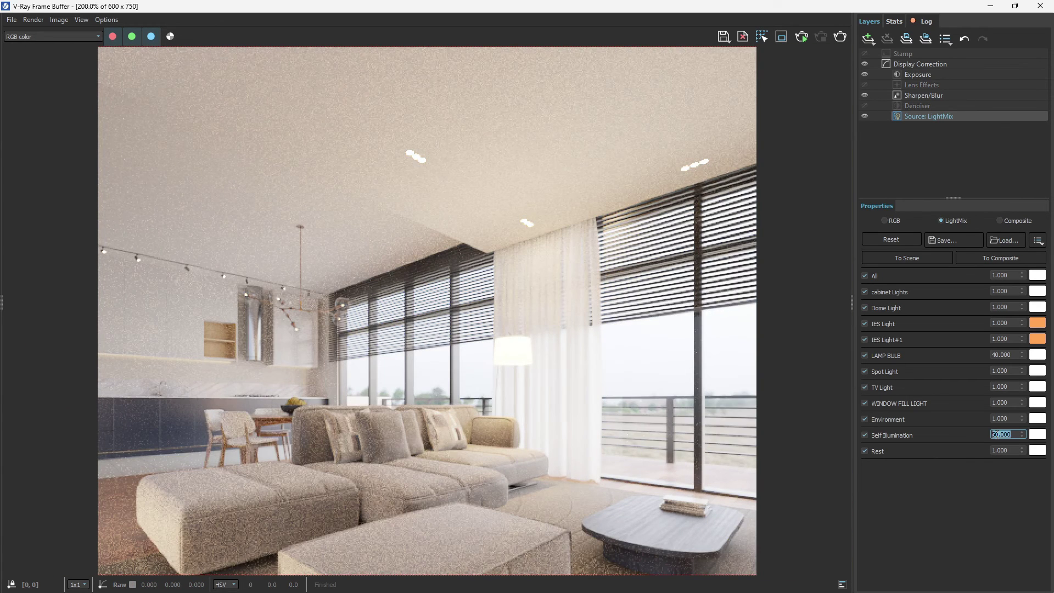
pyautogui.scroll(-1, 331, 205)
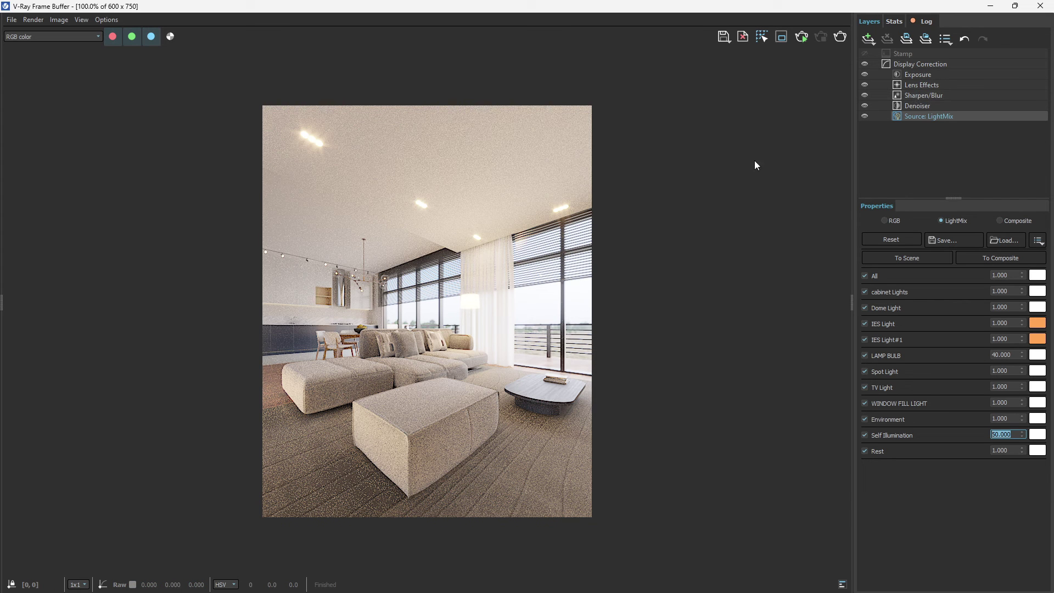
pyautogui.scroll(5, 370, 502)
pyautogui.scroll(-3, 349, 499)
# Set the Self Illumination multiplier back to 5 and review the whole render.
pyautogui.click(1001, 434)
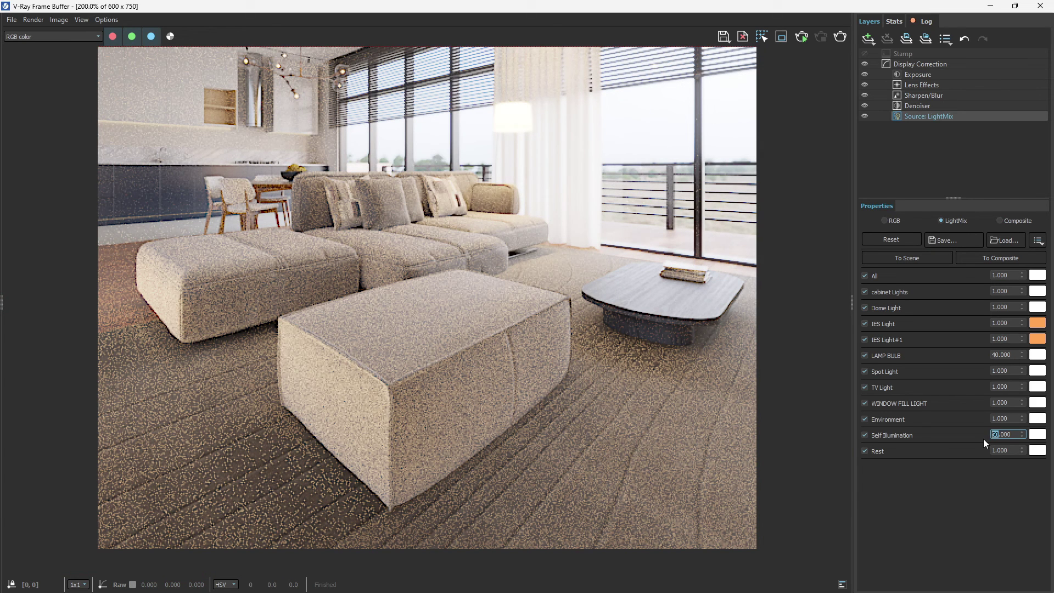
pyautogui.press('Return')
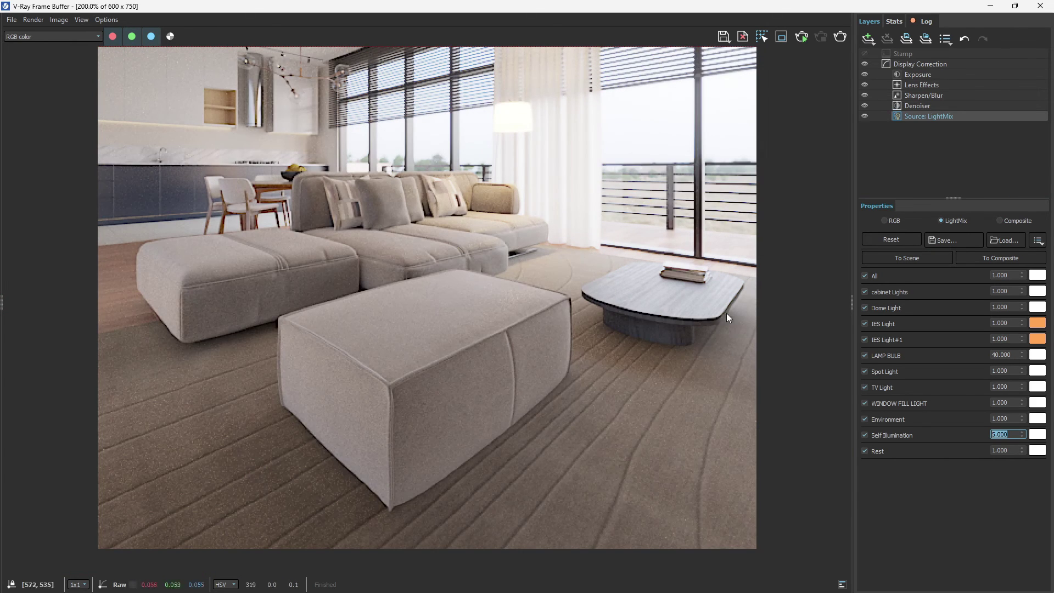
pyautogui.scroll(-4, 537, 315)
pyautogui.scroll(2, 404, 349)
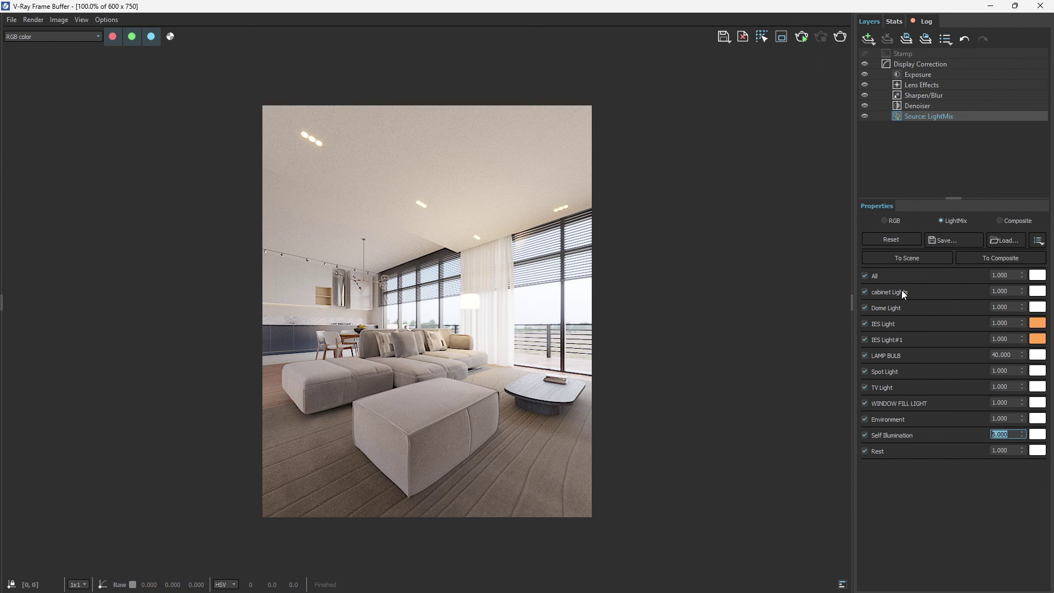
# Lower the Exposure to 0.703, then compare the room with the Dome Light switched off and on again in Light Mix.
pyautogui.click(924, 76)
pyautogui.moveTo(954, 256); pyautogui.dragTo(945, 248)
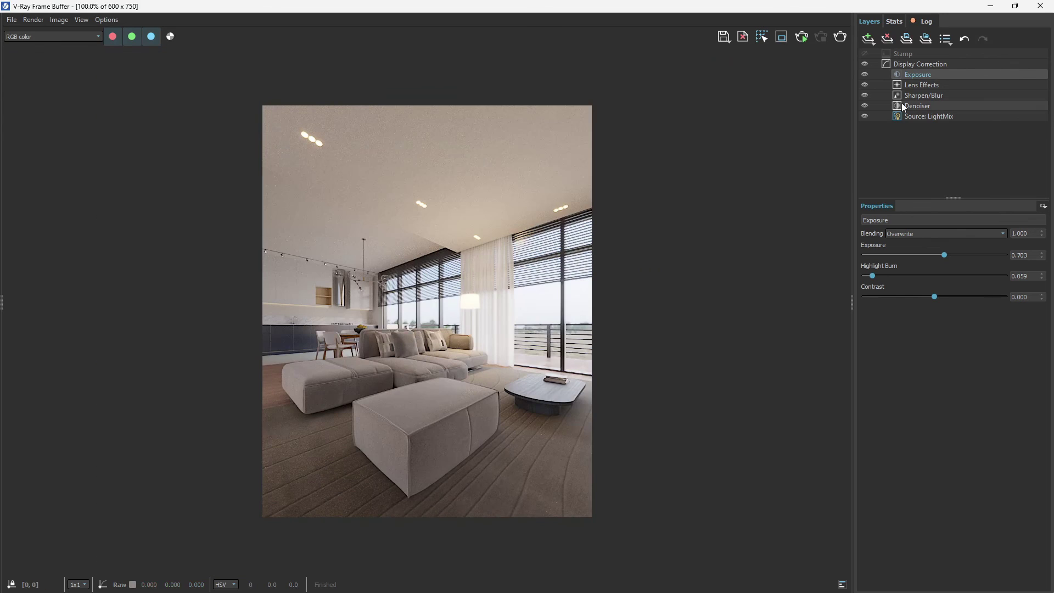
pyautogui.click(924, 116)
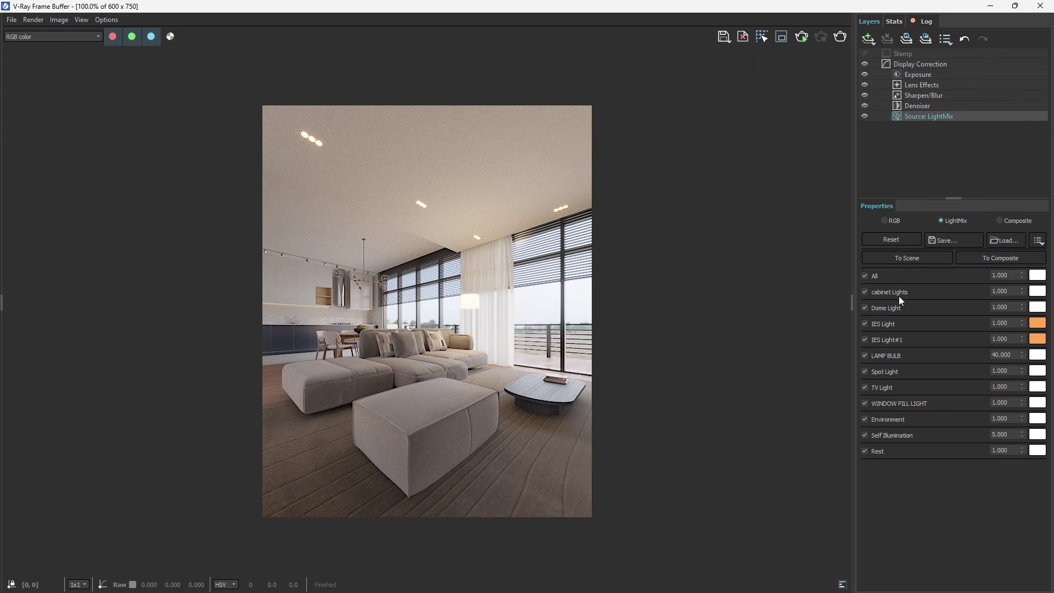
pyautogui.click(897, 308)
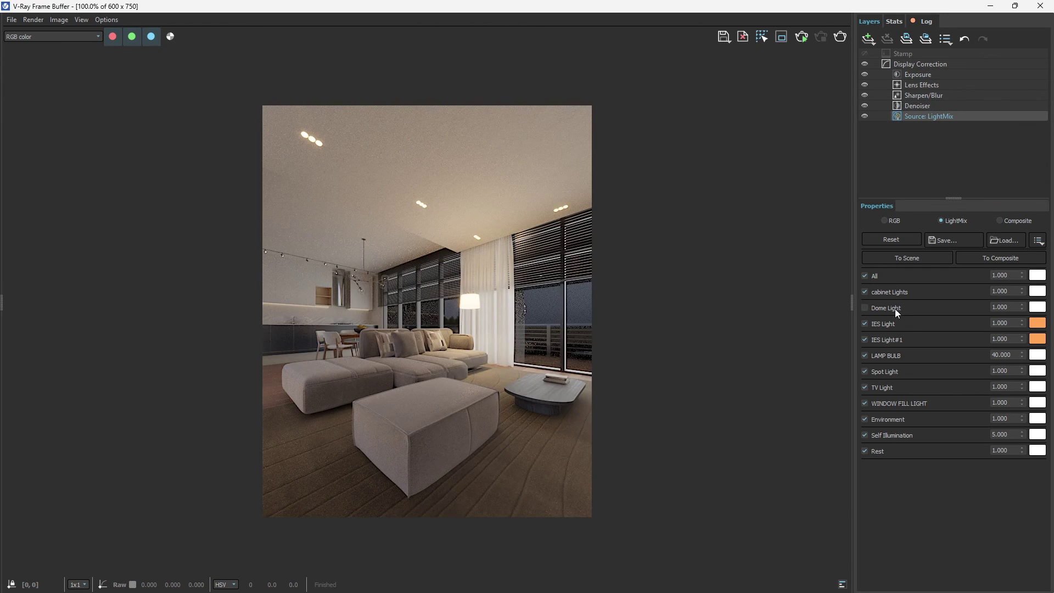
pyautogui.click(897, 308)
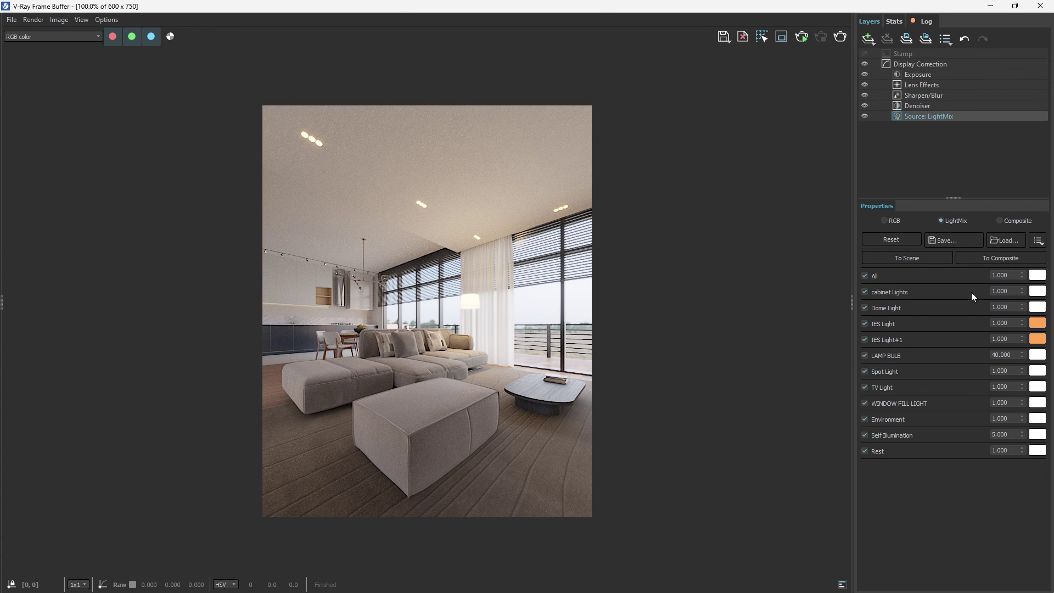
# Give the cabinet Lights a warm orange color of 4210 K and set their multiplier to 2.
pyautogui.click(1038, 292)
pyautogui.click(965, 423)
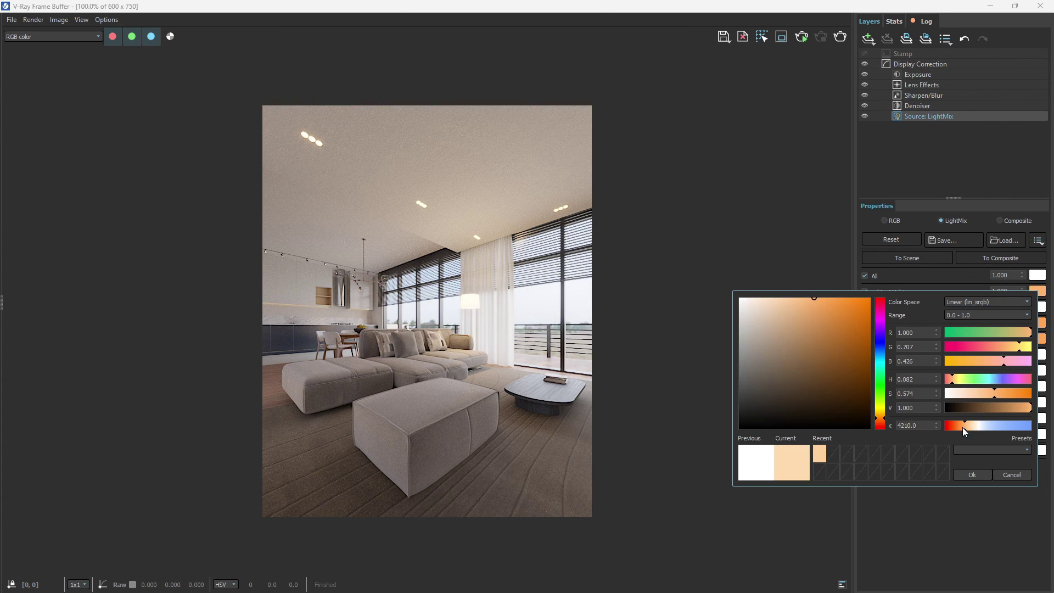
pyautogui.click(973, 475)
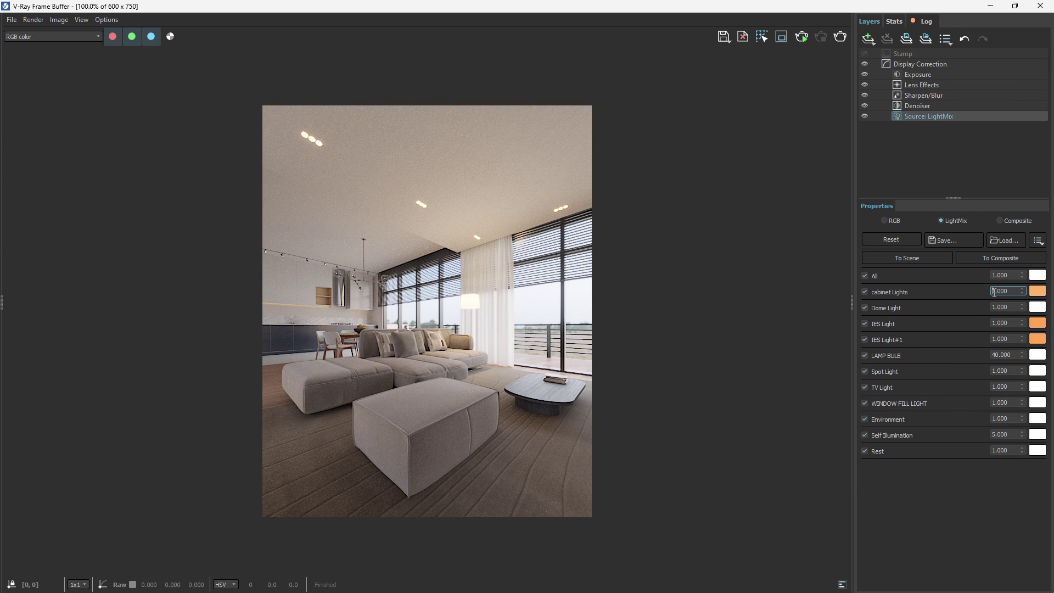
pyautogui.press('Return')
# Lower the Dome Light multiplier to 0.830.
pyautogui.moveTo(1022, 307); pyautogui.dragTo(1022, 325)
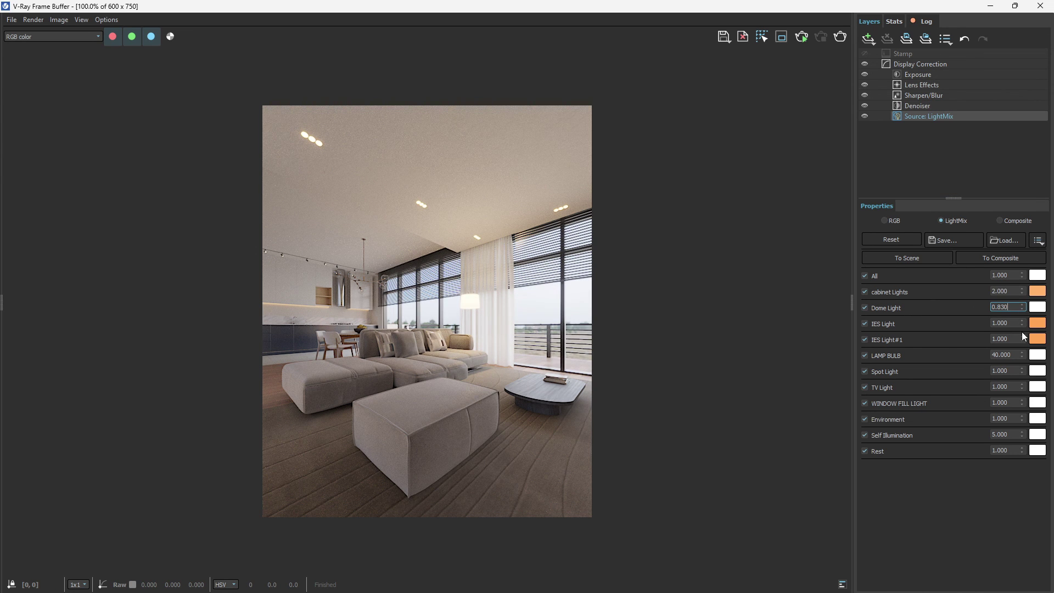